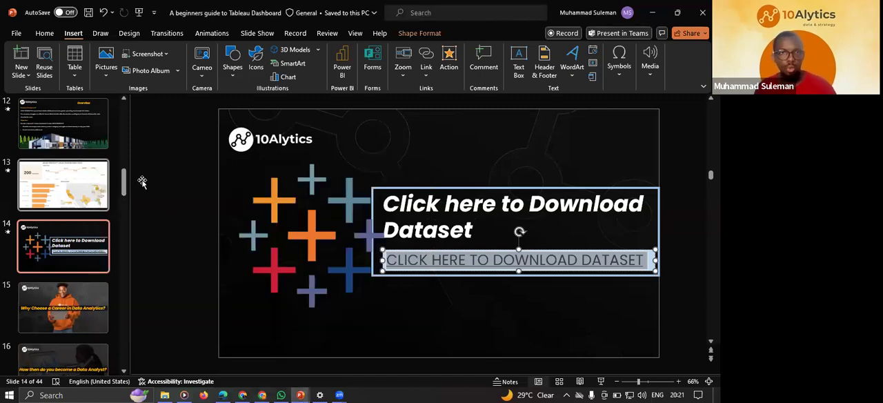
# Find Tableau Public 2024.1 on the computer and launch it.
pyautogui.click(162, 212)
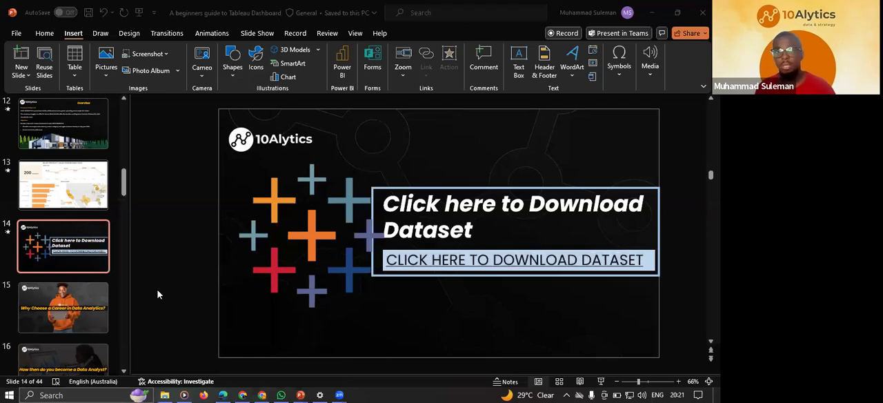
pyautogui.click(77, 391)
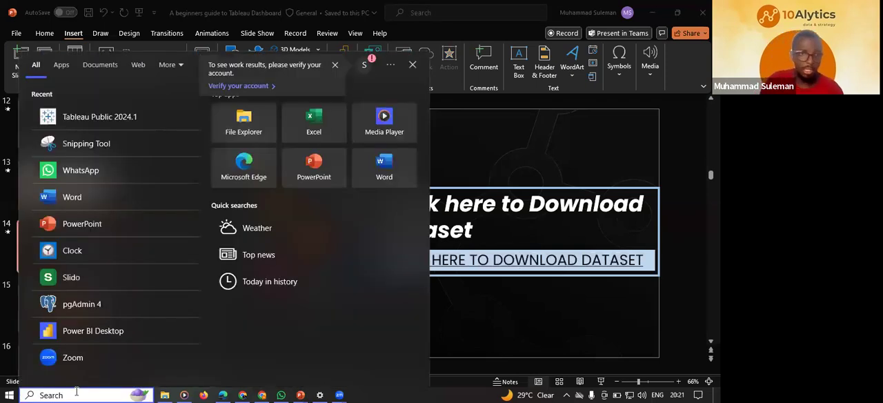
pyautogui.write('tab')
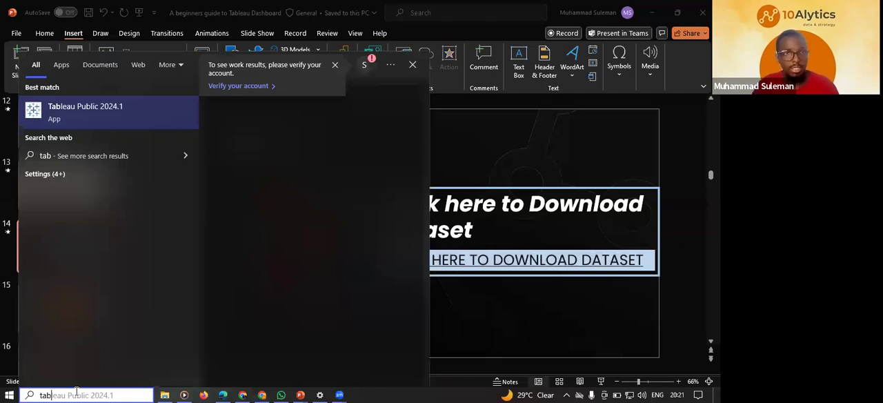
pyautogui.write('le')
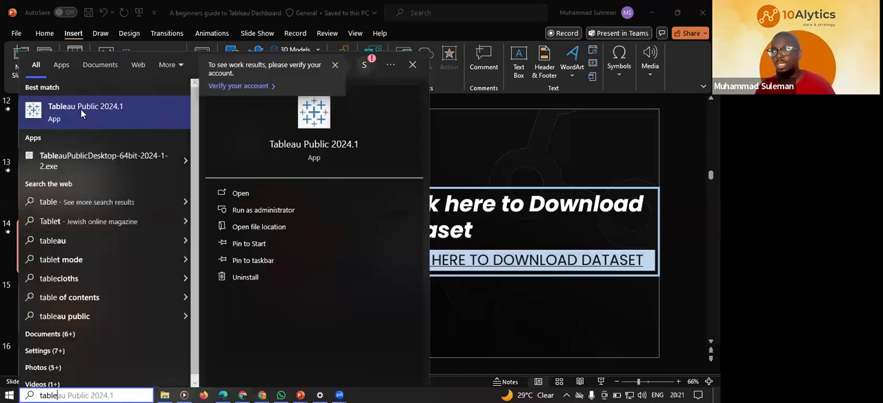
pyautogui.click(83, 114)
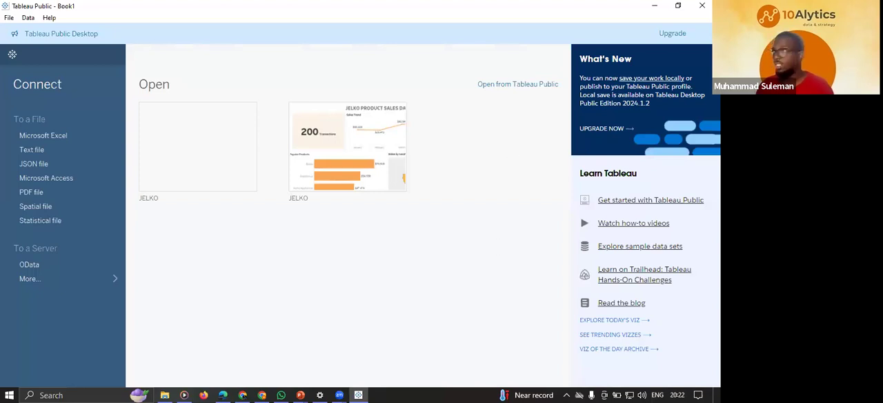
# Switch to the browser and download Jelko_Transaction_Dataset.csv from Google Drive.
pyautogui.hotkey('alt', 'Tab')
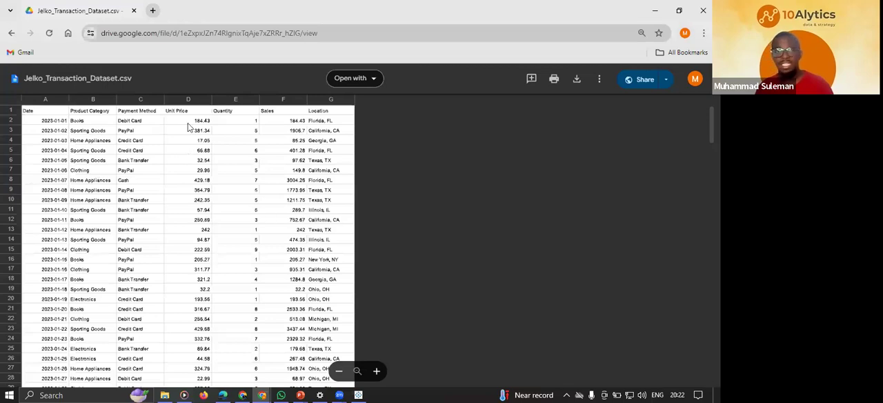
pyautogui.click(578, 78)
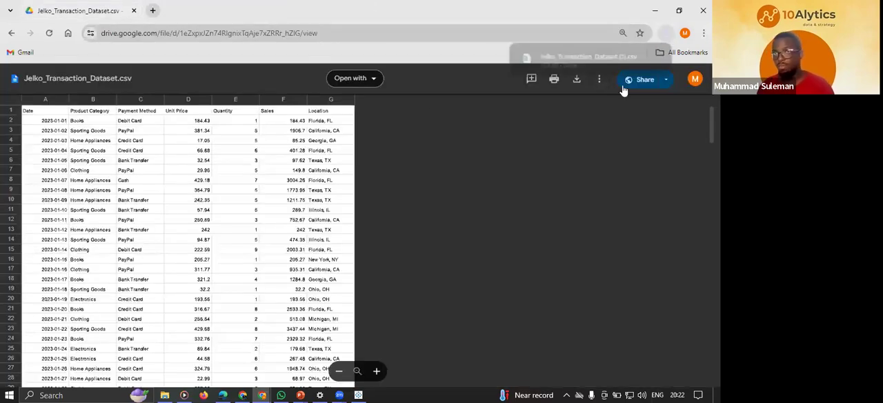
pyautogui.moveTo(597, 64)
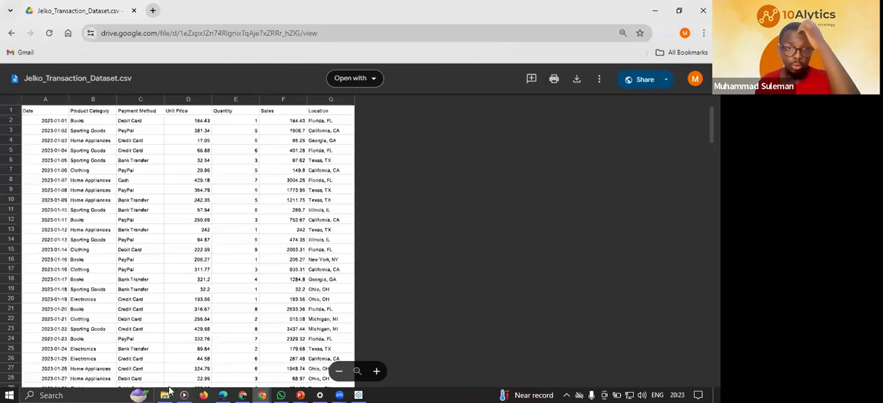
# Open the downloaded Jelko_Transaction_Dataset (1) file from the Downloads folder in Excel and dismiss the document recovery list.
pyautogui.moveTo(167, 391)
pyautogui.click(161, 360)
pyautogui.click(143, 139)
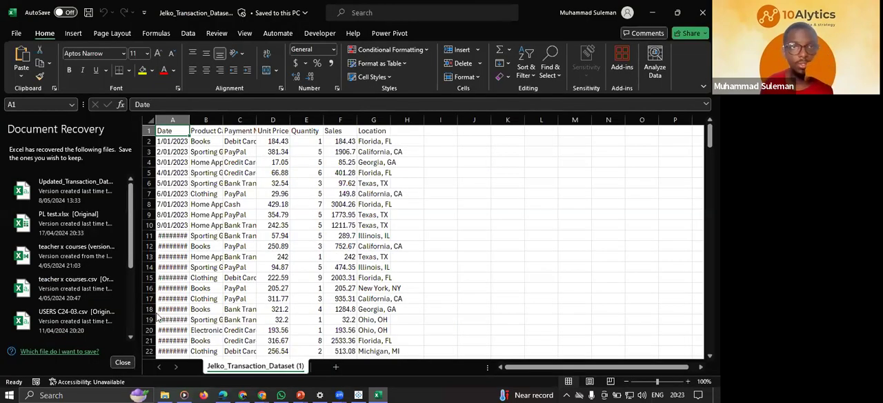
pyautogui.click(123, 362)
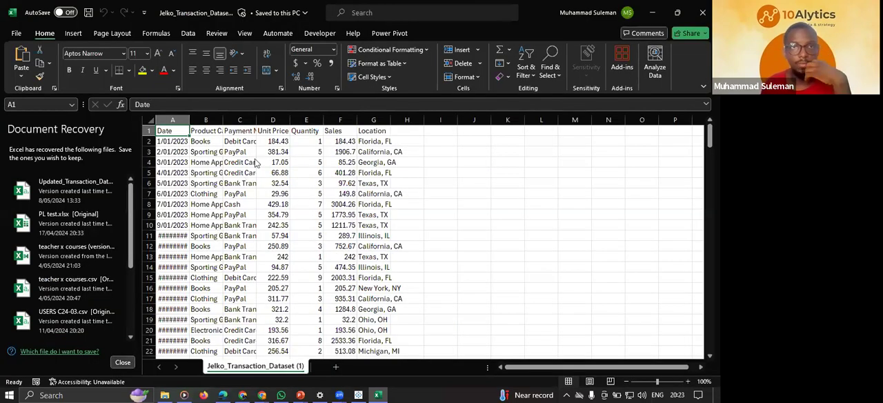
pyautogui.click(264, 164)
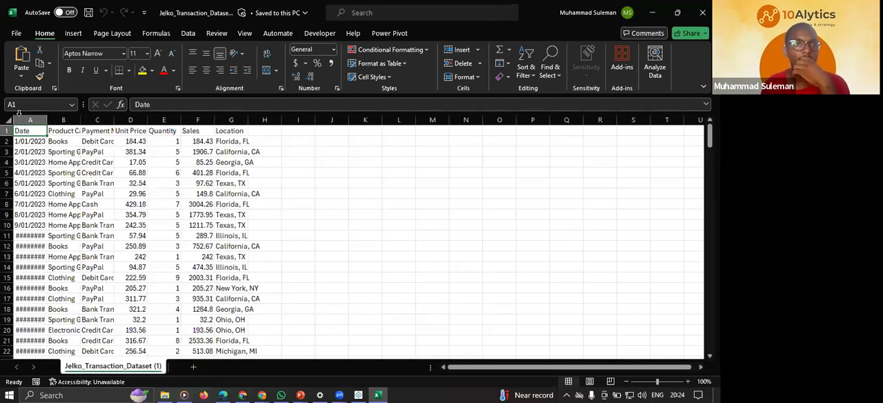
# Fit all column widths to their contents and enlarge the sheet view to 160%.
pyautogui.click(9, 120)
pyautogui.doubleClick(46, 120)
pyautogui.click(203, 203)
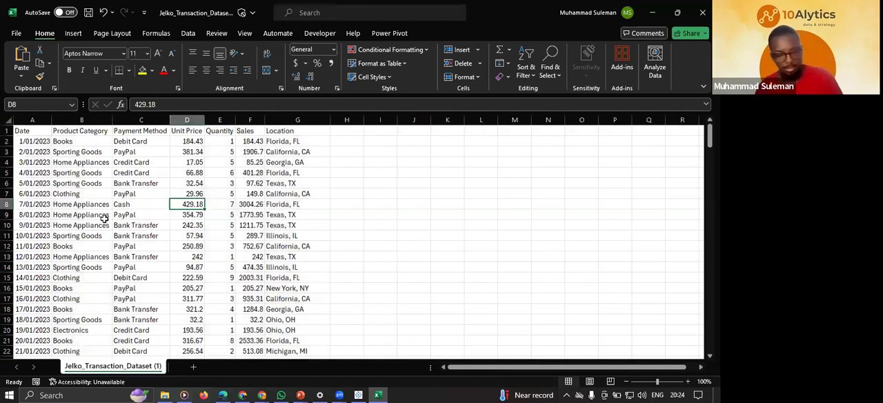
pyautogui.keyDown('ctrl'); pyautogui.scroll(4, 114, 208); pyautogui.keyUp('ctrl')
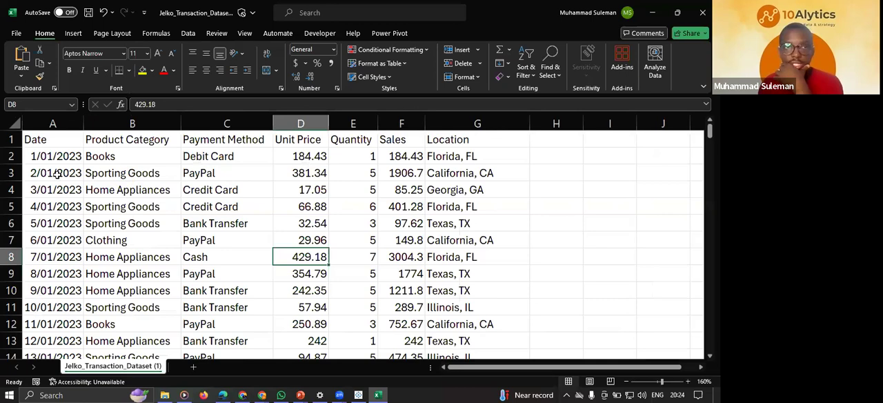
# Examine the Date column and the first transaction rows of the dataset.
pyautogui.click(53, 124)
pyautogui.click(43, 156)
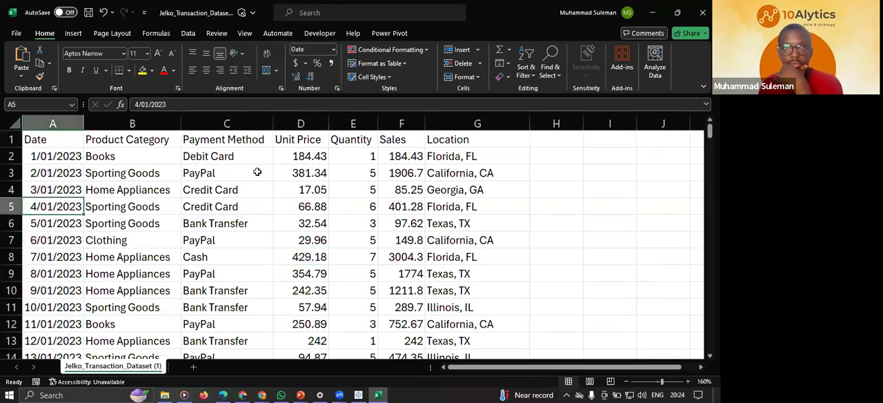
pyautogui.keyDown('shift'); pyautogui.click(294, 171); pyautogui.keyUp('shift')
pyautogui.moveTo(390, 169); pyautogui.dragTo(361, 175)
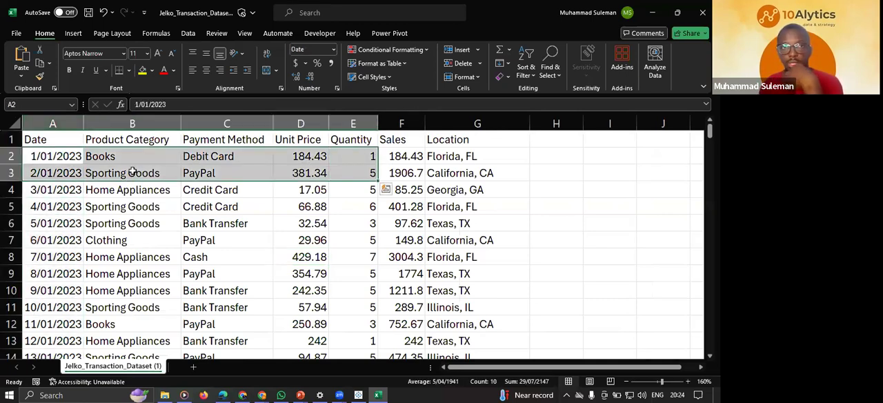
pyautogui.click(390, 169)
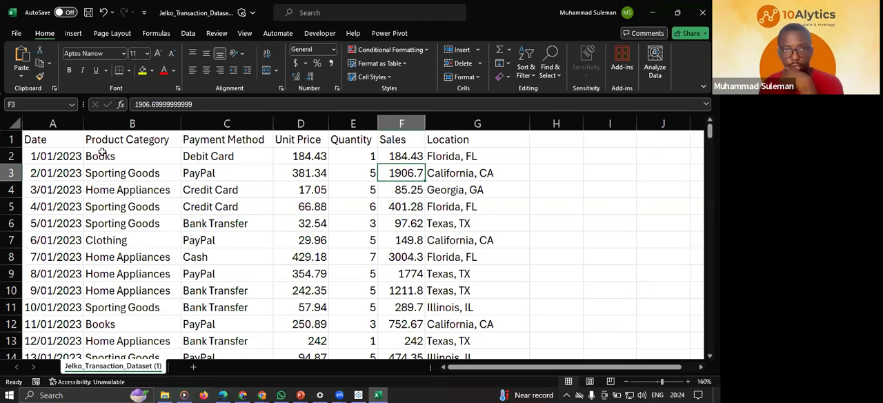
pyautogui.hotkey('ctrl', 'Home')
# Examine the Product Category, Payment Method, Unit Price and Quantity columns one by one.
pyautogui.click(146, 125)
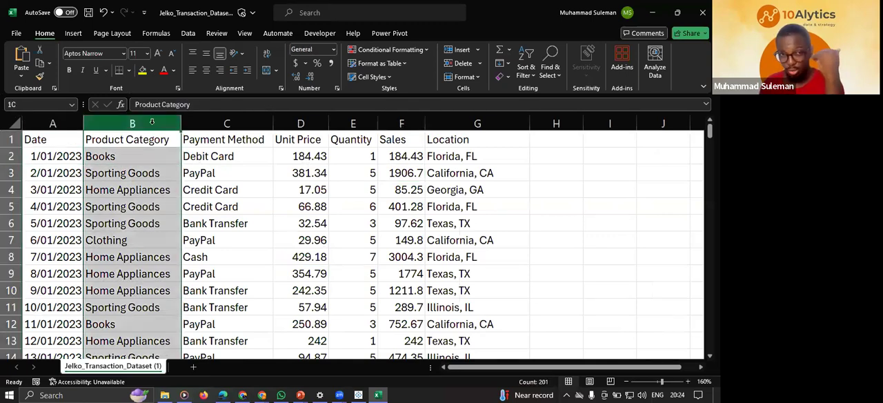
pyautogui.click(155, 160)
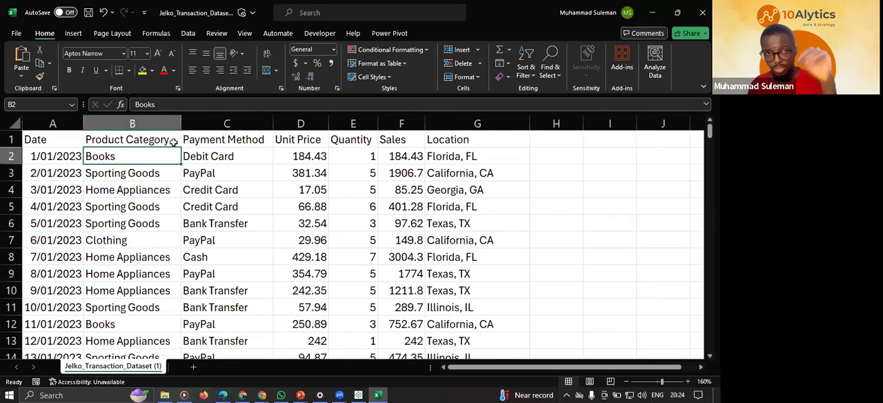
pyautogui.click(240, 120)
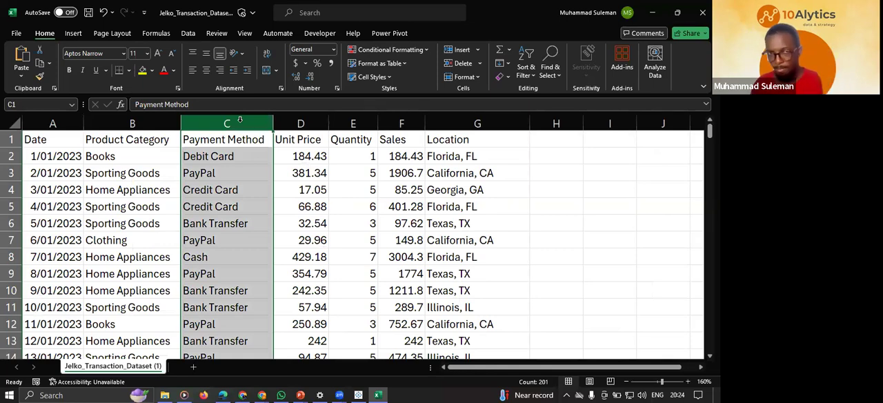
pyautogui.click(225, 156)
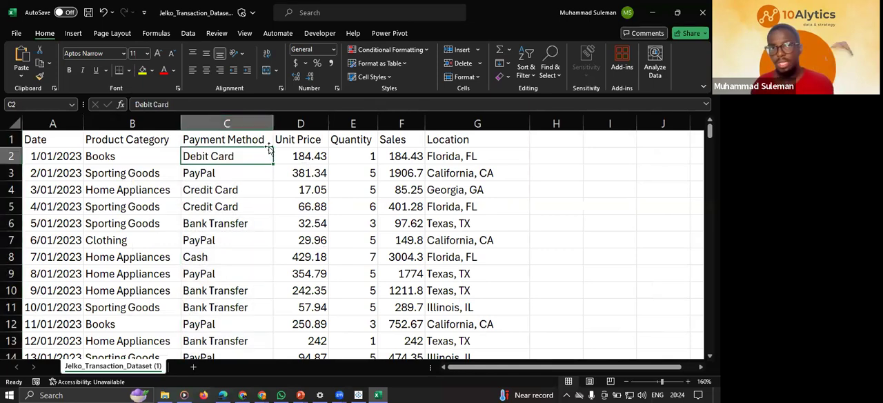
pyautogui.click(303, 123)
pyautogui.click(306, 155)
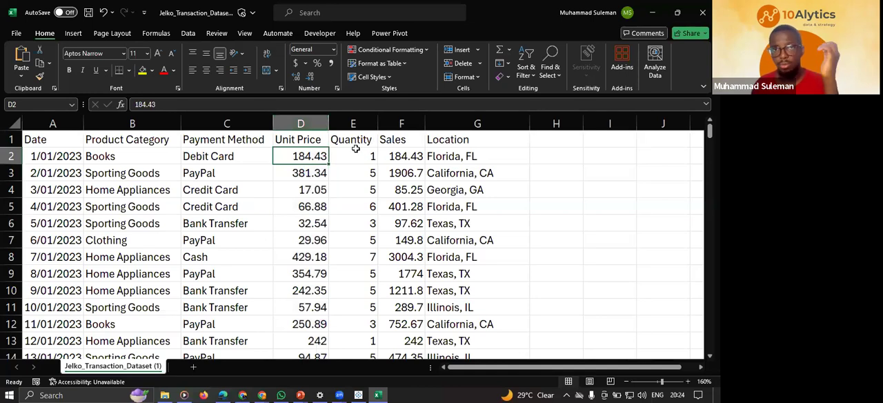
pyautogui.click(353, 124)
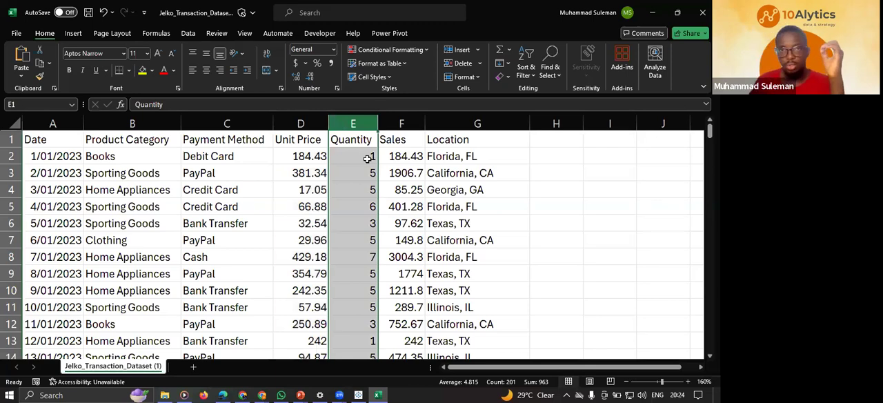
pyautogui.click(369, 158)
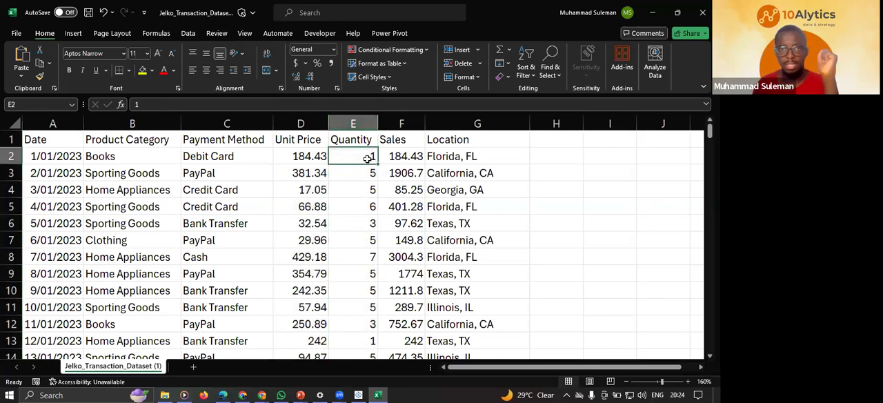
# Examine the Sales column and compare the row 3 sales value with its unit price and quantity.
pyautogui.click(398, 125)
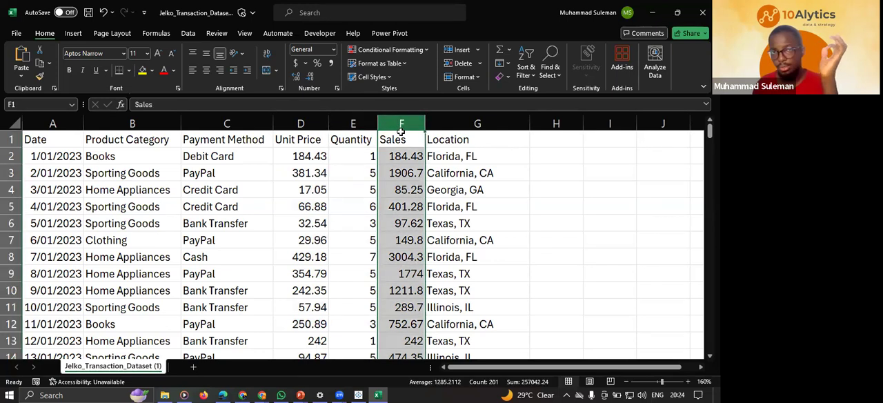
pyautogui.click(301, 174)
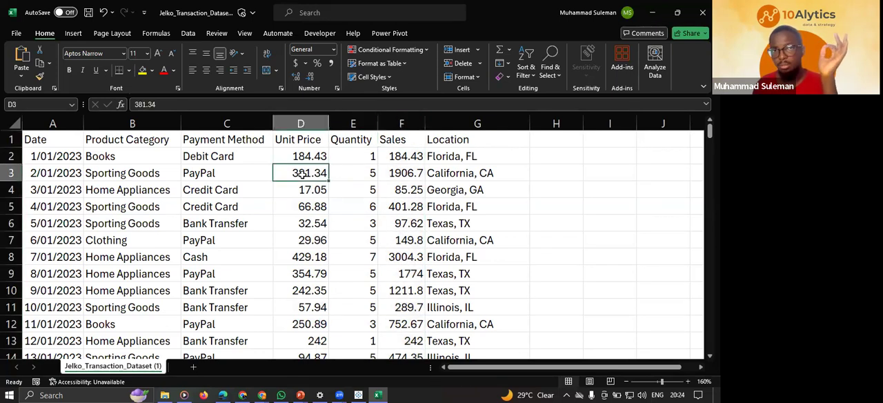
pyautogui.click(349, 173)
pyautogui.click(307, 172)
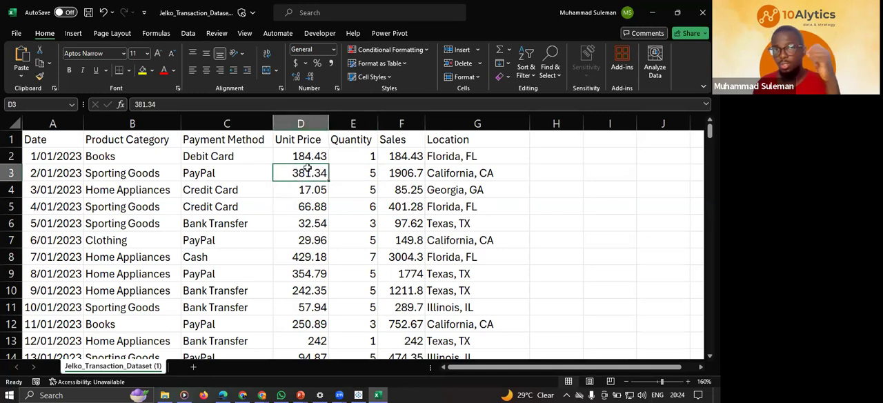
pyautogui.click(366, 172)
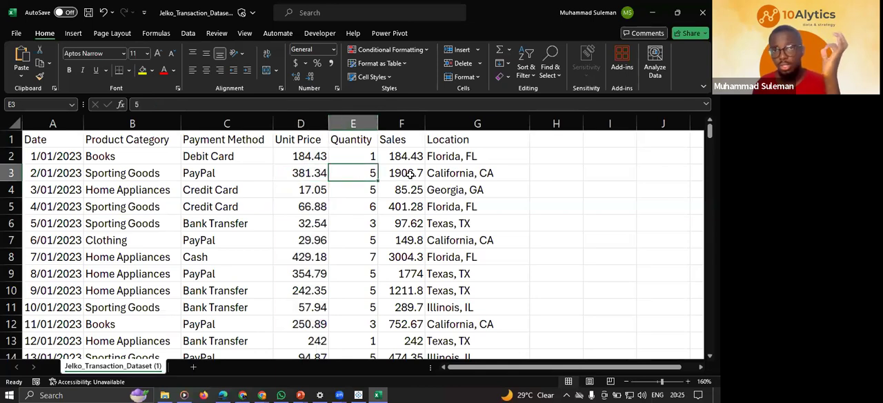
pyautogui.moveTo(321, 174); pyautogui.dragTo(340, 176)
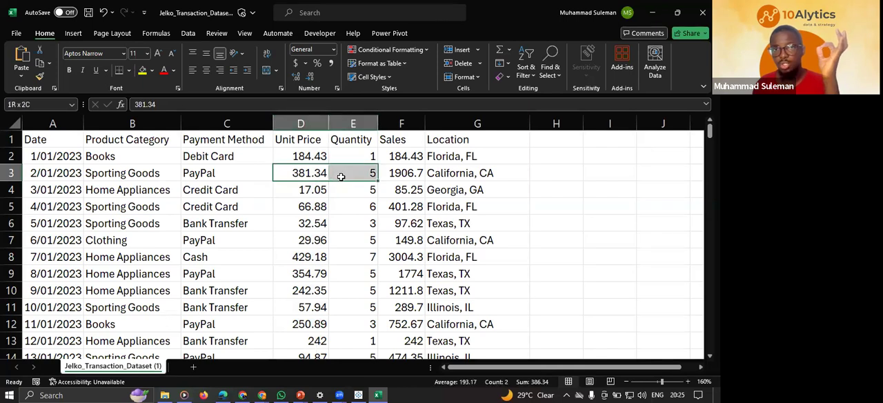
pyautogui.click(401, 171)
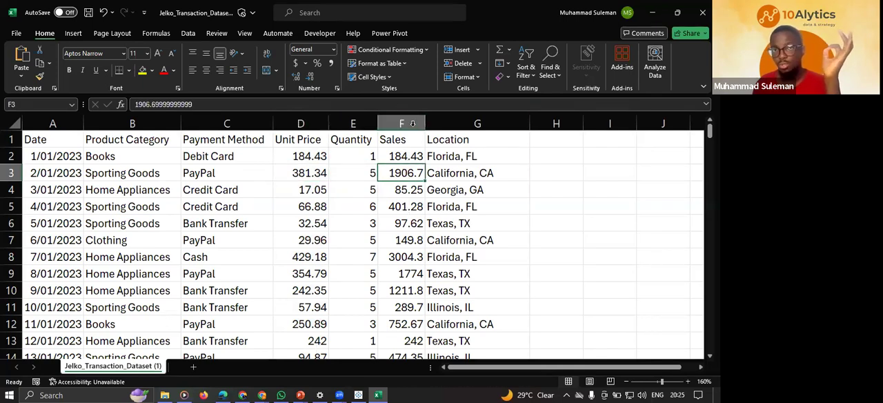
# Examine the Location column, followed by the Product Category and Date entries in the first rows.
pyautogui.moveTo(402, 123); pyautogui.dragTo(447, 123)
pyautogui.click(473, 119)
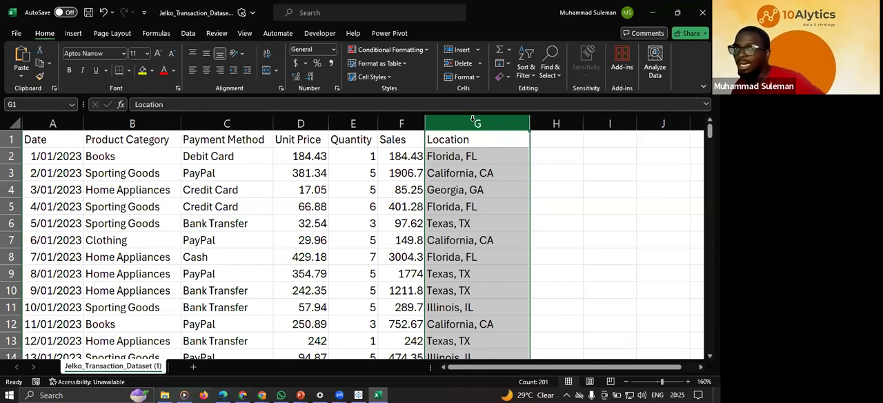
pyautogui.click(109, 174)
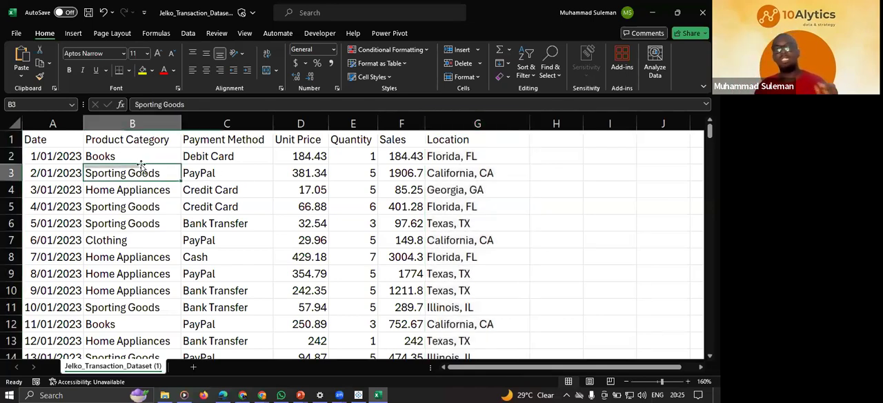
pyautogui.click(153, 142)
pyautogui.click(78, 151)
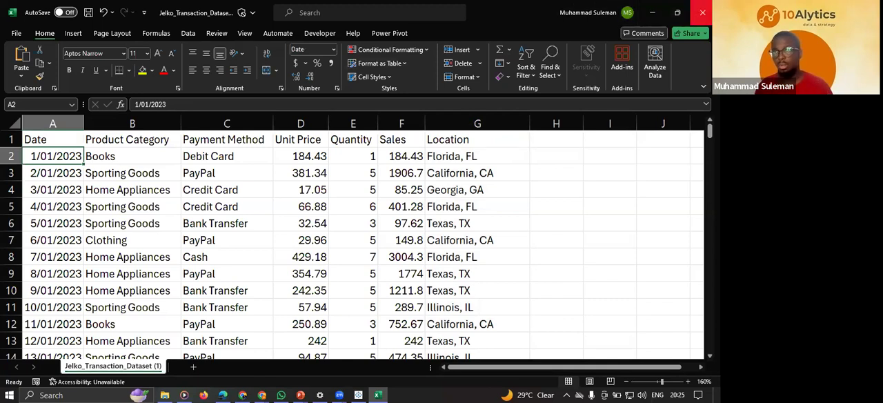
# Close the dataset workbook without saving changes and switch to Tableau Public.
pyautogui.click(702, 12)
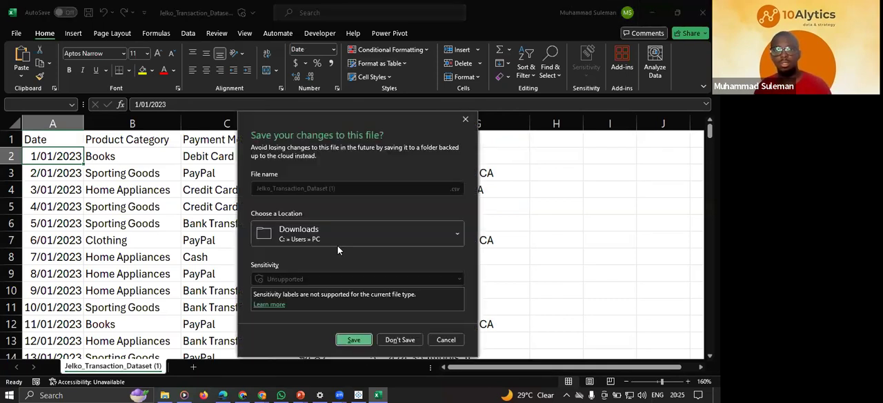
pyautogui.click(400, 340)
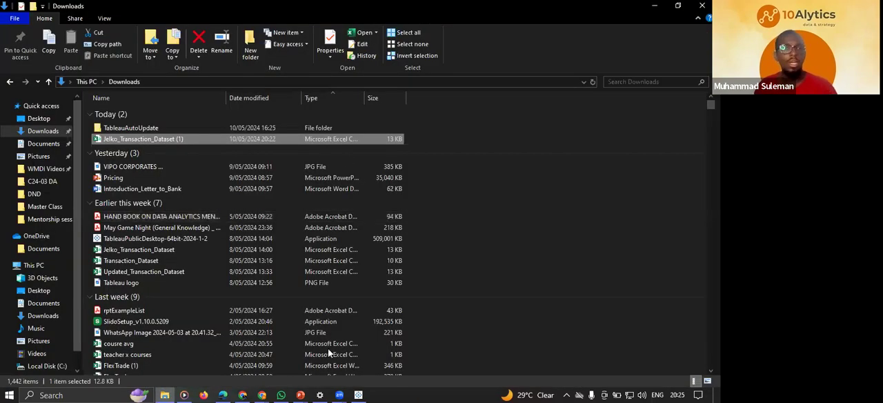
pyautogui.click(357, 392)
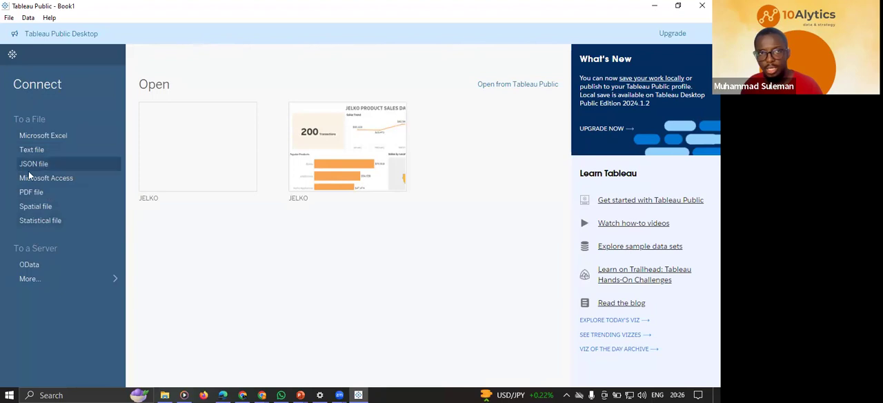
# Check the file type of Jelko_Transaction_Dataset (1) in File Explorer's Downloads folder, and return to Tableau Public.
pyautogui.click(166, 394)
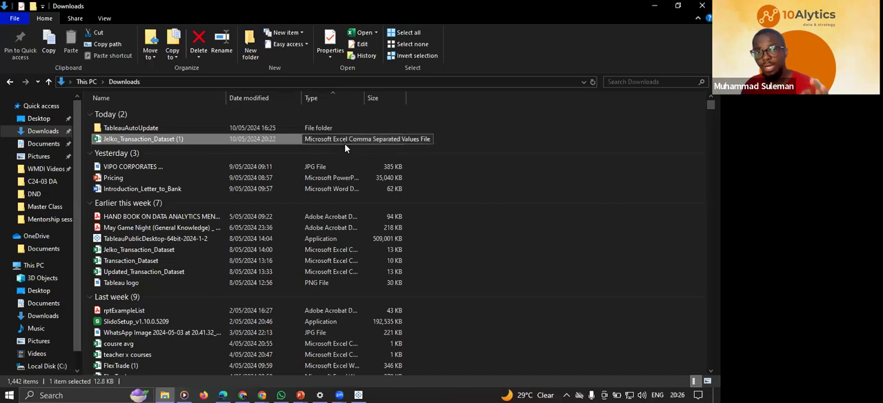
pyautogui.click(358, 395)
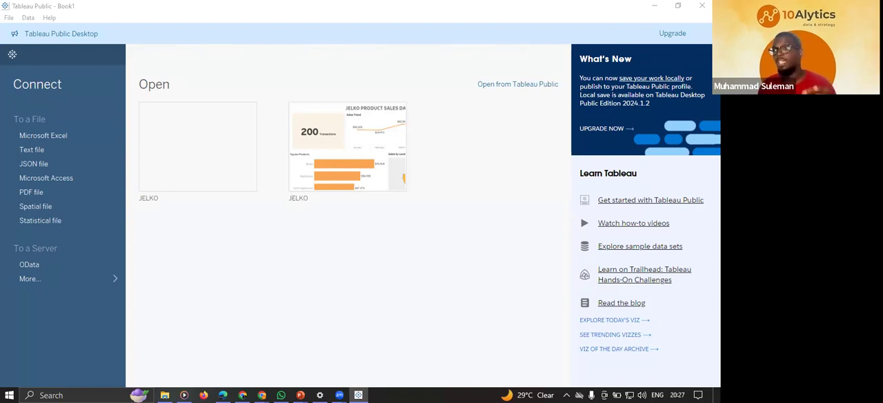
pyautogui.click(165, 395)
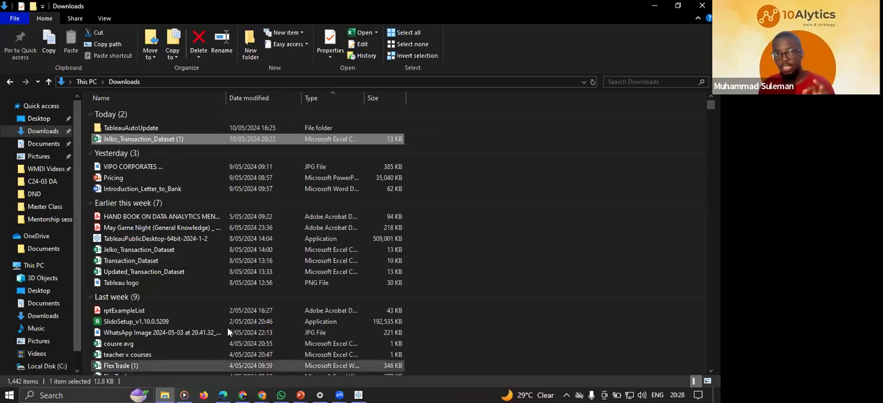
pyautogui.scroll(-4, 227, 332)
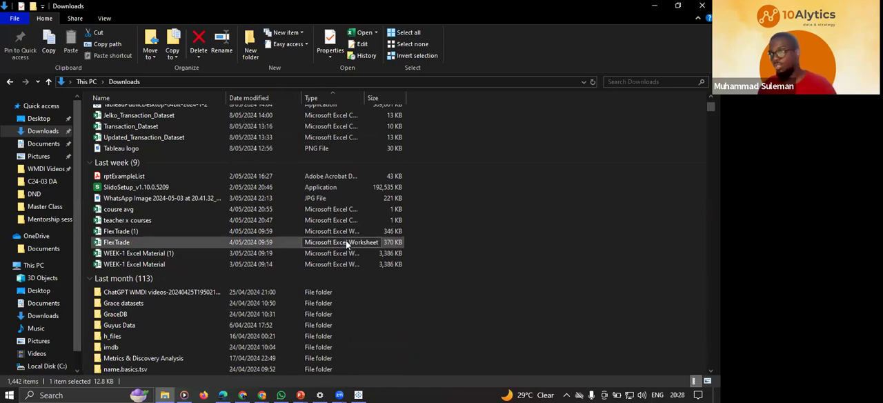
pyautogui.scroll(4, 338, 234)
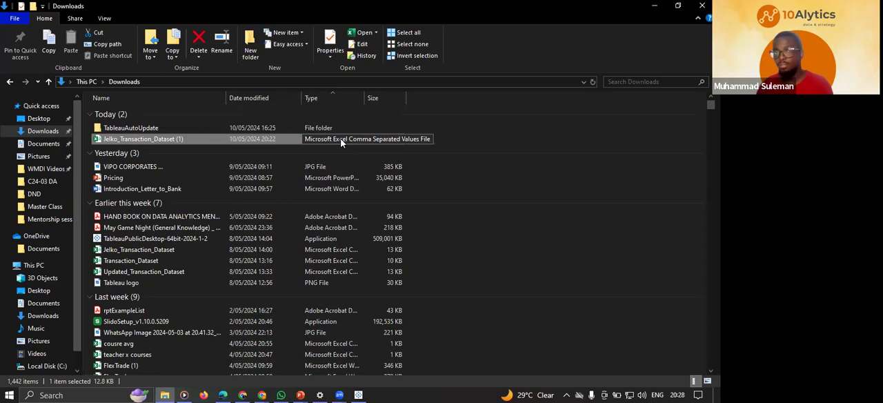
pyautogui.click(358, 395)
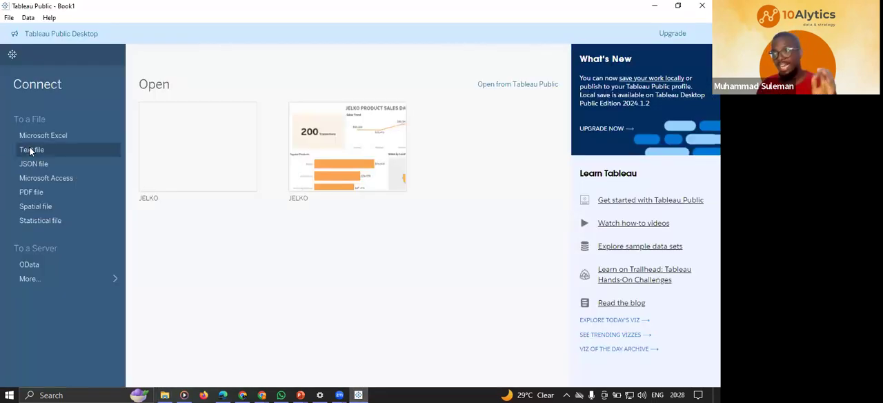
# Connect to the text file Jelko_Transaction_Dataset (1) from the Downloads folder as the data source.
pyautogui.click(33, 152)
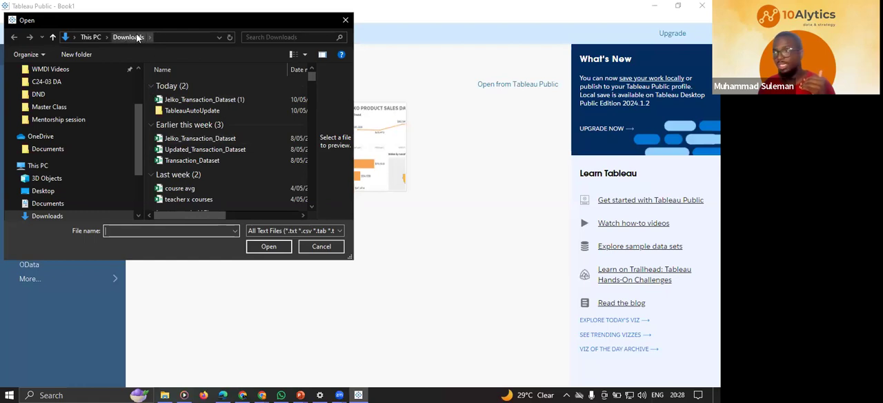
pyautogui.scroll(1, 47, 101)
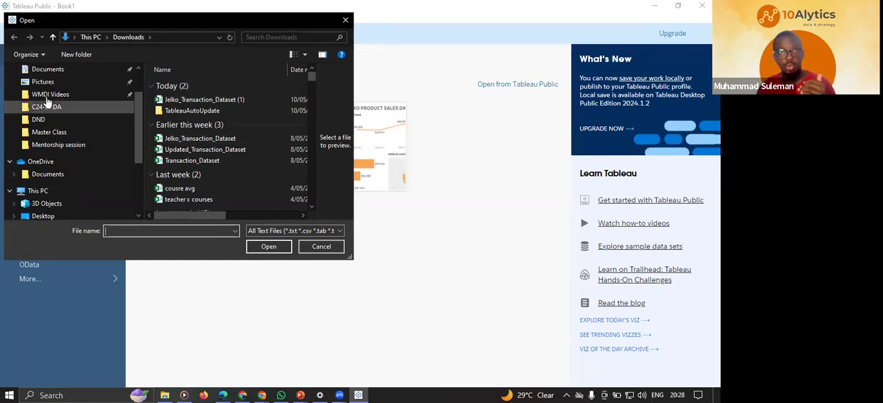
pyautogui.scroll(2, 47, 101)
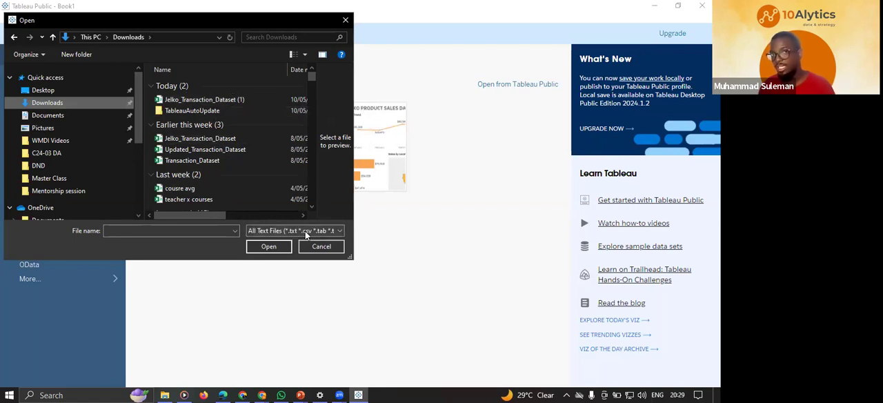
pyautogui.click(199, 103)
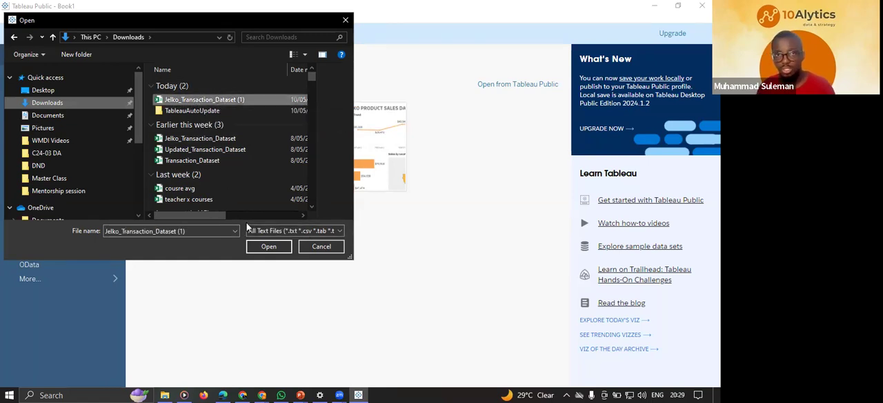
pyautogui.click(278, 247)
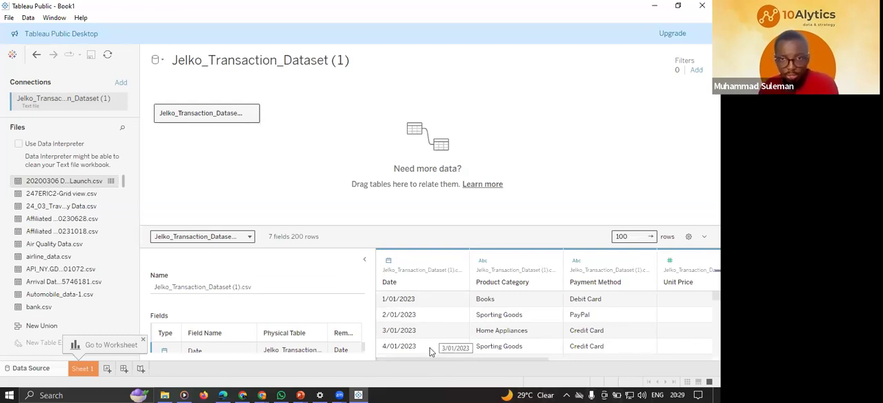
# Look through the data preview's columns from Date across to Location, and return to the first column.
pyautogui.moveTo(412, 358)
pyautogui.mouseDown()
pyautogui.moveTo(578, 373)
pyautogui.moveTo(415, 350)
pyautogui.mouseUp()
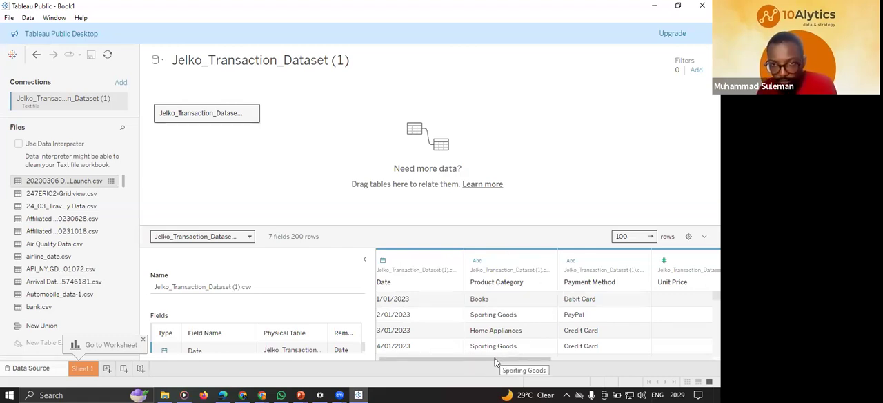
pyautogui.moveTo(495, 363); pyautogui.dragTo(522, 364)
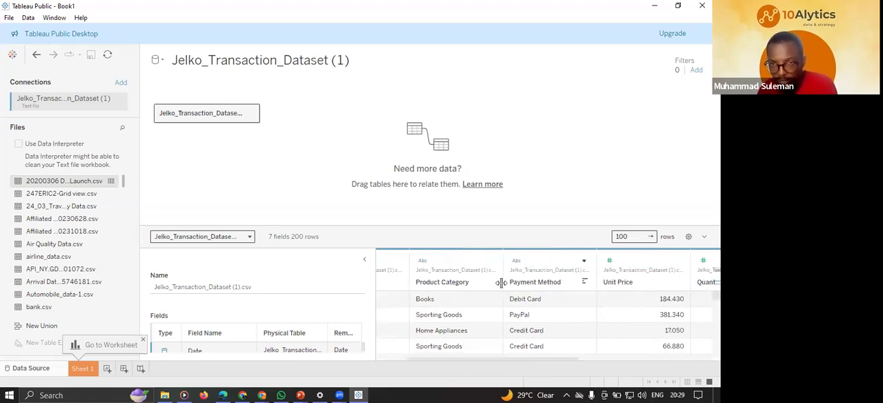
pyautogui.moveTo(513, 363); pyautogui.dragTo(600, 361)
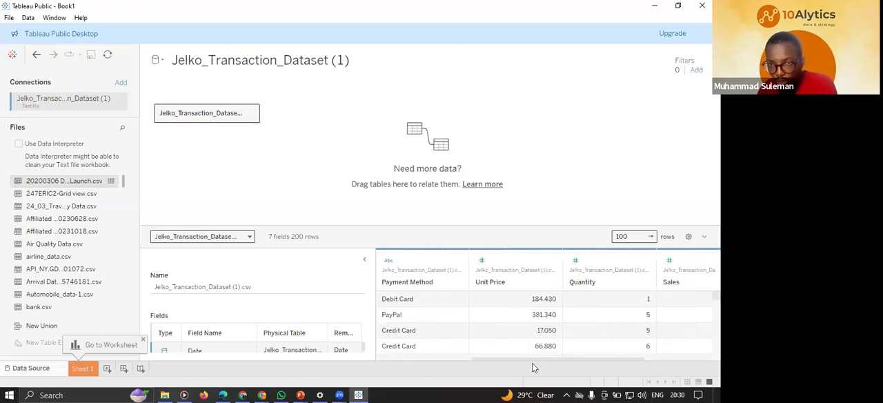
pyautogui.moveTo(533, 359); pyautogui.dragTo(575, 359)
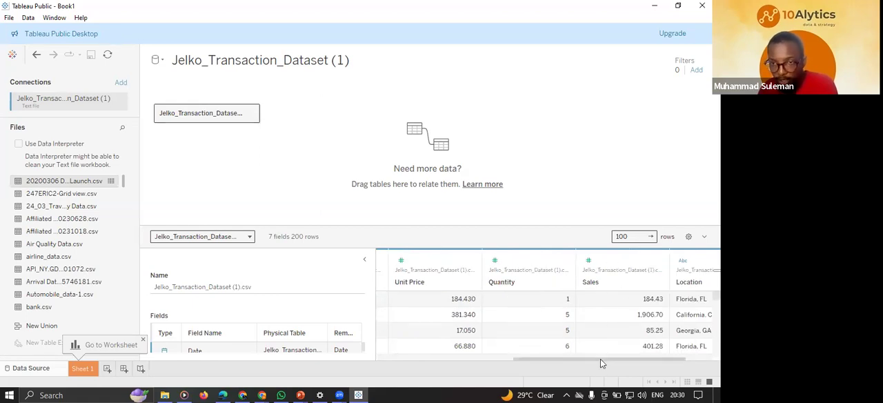
pyautogui.moveTo(600, 358); pyautogui.dragTo(654, 360)
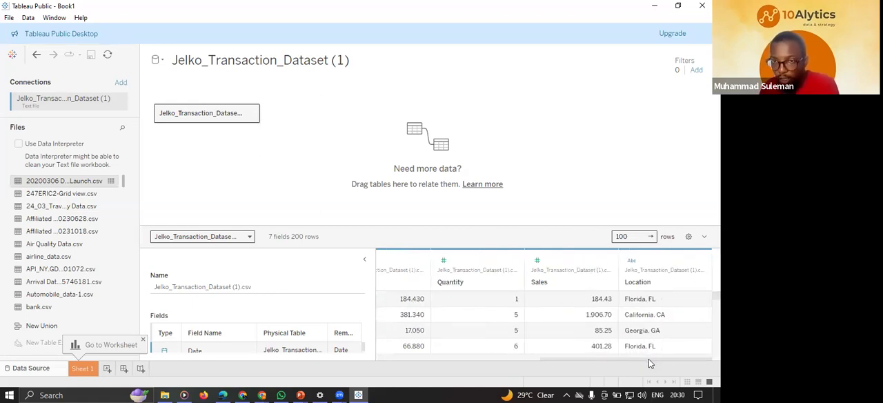
pyautogui.moveTo(640, 357); pyautogui.dragTo(427, 359)
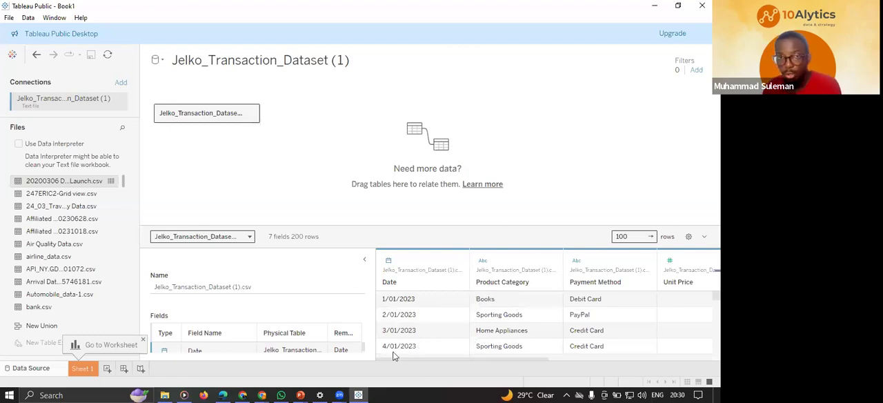
# Examine the data types of the Unit Price, Quantity, Sales and Location columns in the data preview.
pyautogui.moveTo(433, 359); pyautogui.dragTo(505, 369)
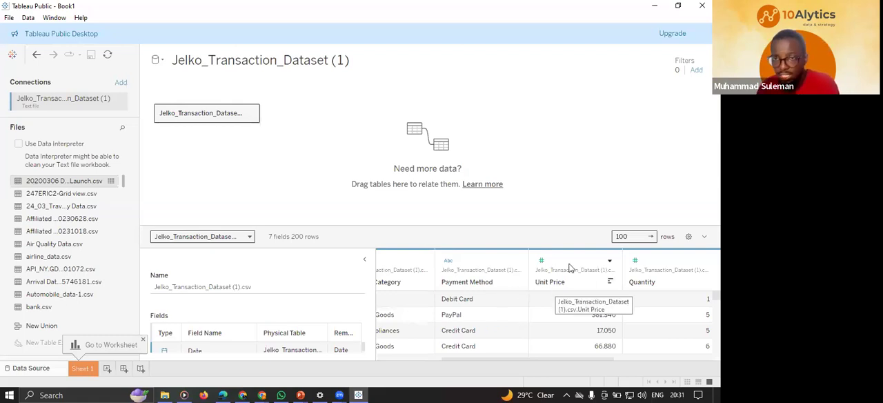
pyautogui.moveTo(520, 360); pyautogui.dragTo(581, 368)
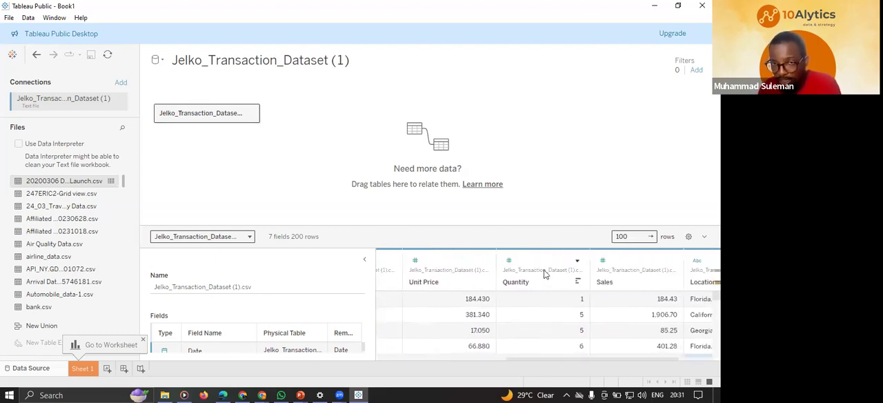
pyautogui.moveTo(568, 357); pyautogui.dragTo(615, 357)
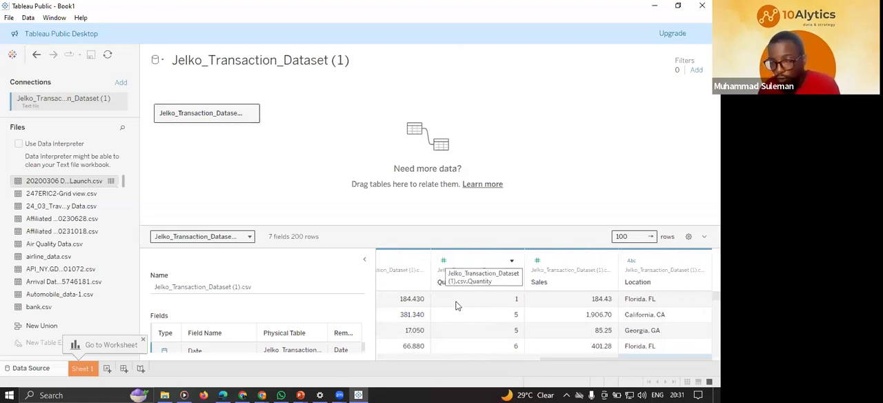
pyautogui.moveTo(582, 357)
pyautogui.mouseDown()
pyautogui.moveTo(564, 358)
pyautogui.moveTo(582, 360)
pyautogui.mouseUp()
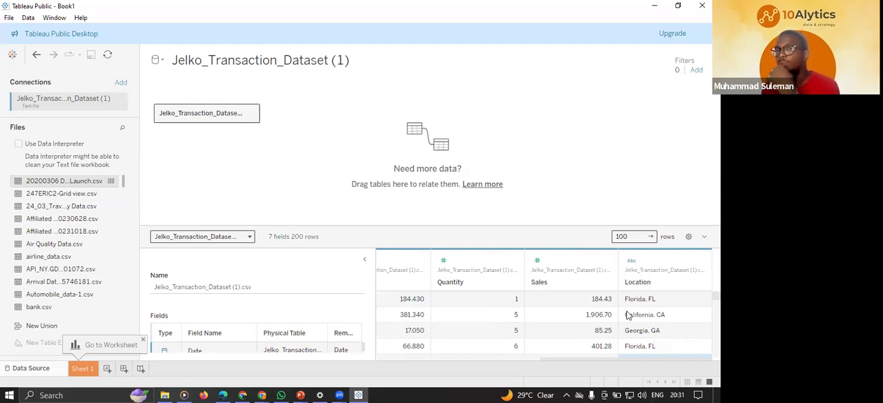
# Examine how the state name and abbreviation are combined in the Location column's values throughout the rows.
pyautogui.scroll(-3, 654, 312)
pyautogui.scroll(-3, 654, 312)
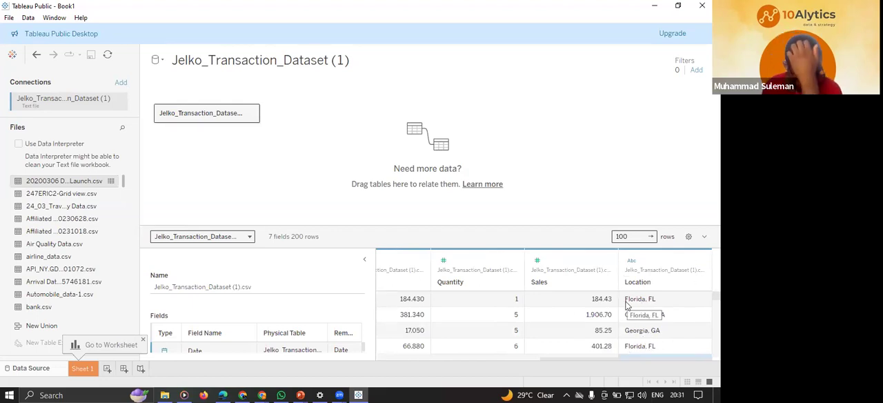
pyautogui.scroll(-3, 645, 314)
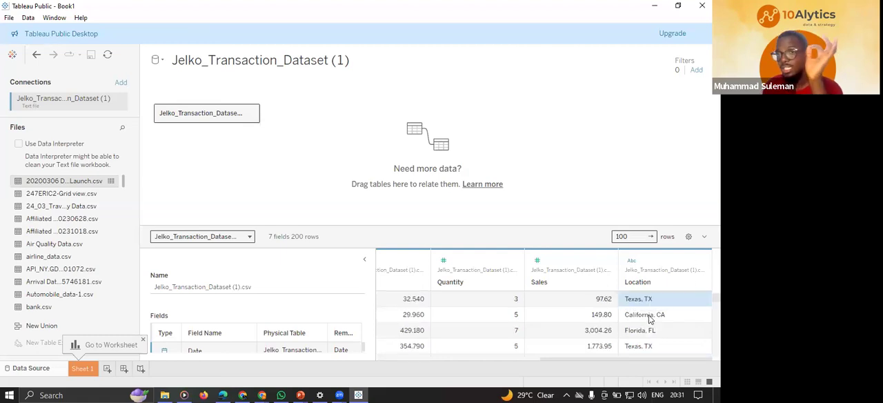
pyautogui.scroll(3, 649, 318)
pyautogui.scroll(-3, 662, 325)
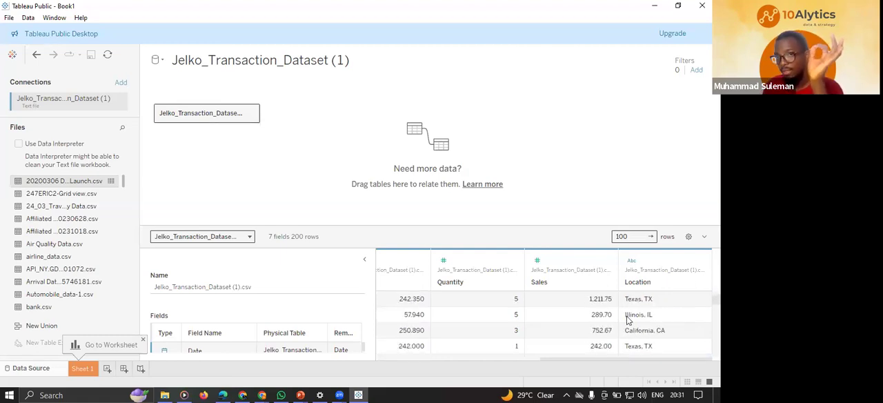
pyautogui.scroll(-5, 656, 331)
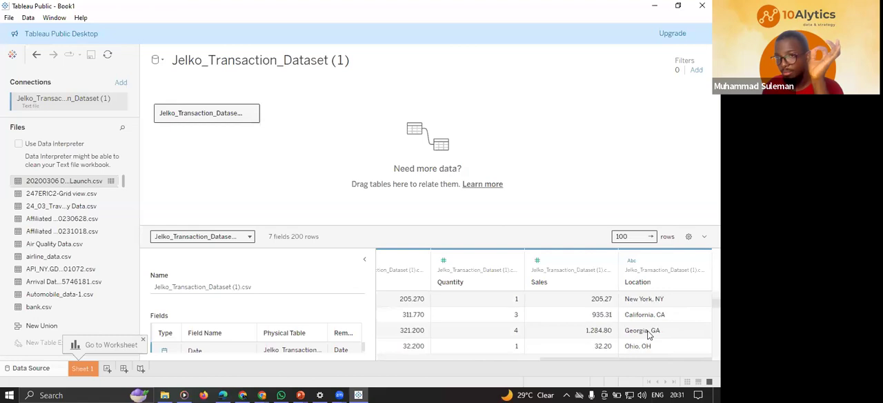
pyautogui.scroll(-4, 652, 333)
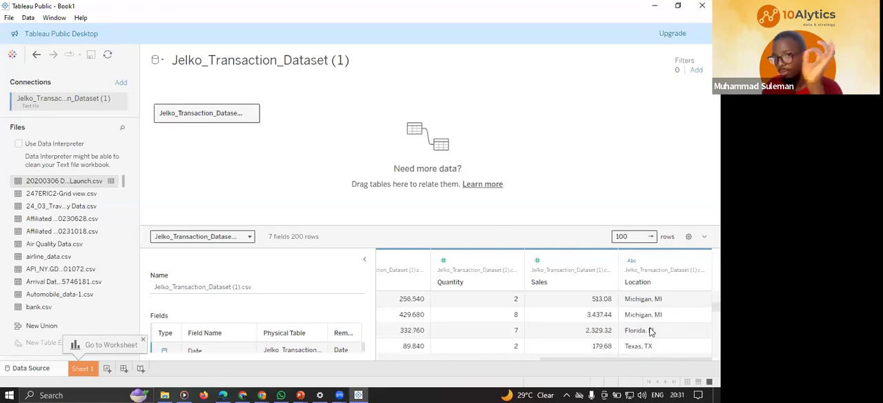
pyautogui.scroll(-8, 645, 332)
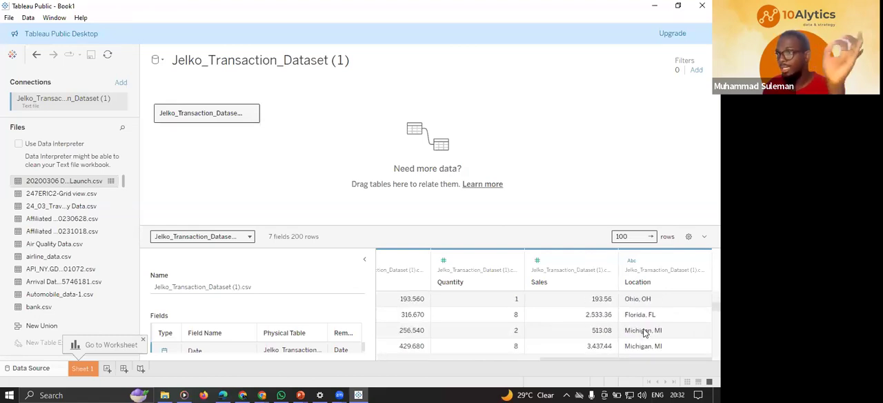
pyautogui.scroll(2, 645, 330)
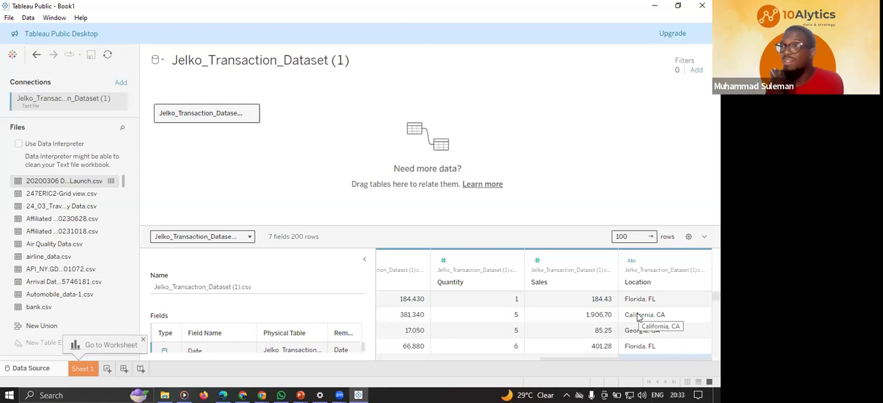
# Split the Location field automatically into separate state name and abbreviation columns, and bring the new columns into view.
pyautogui.rightClick(675, 284)
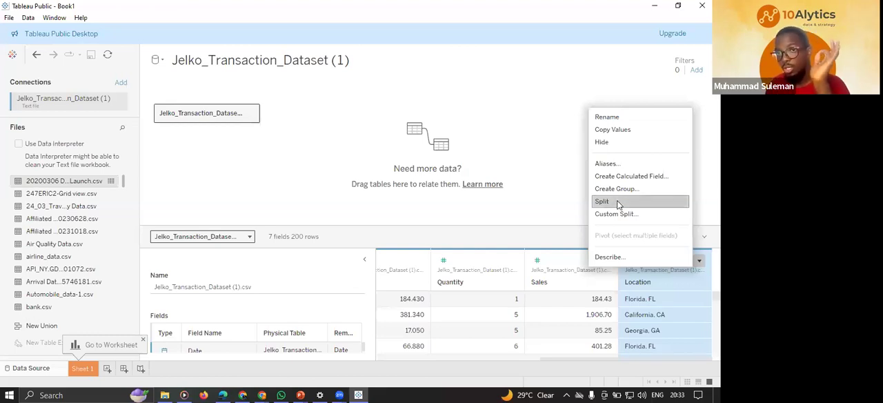
pyautogui.click(618, 202)
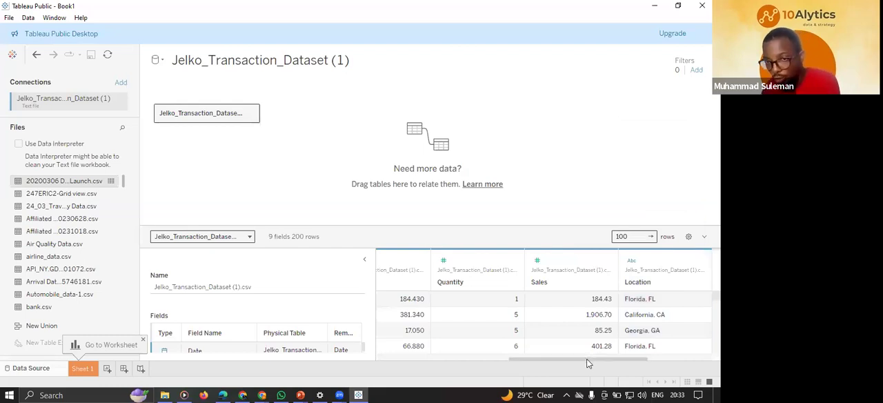
pyautogui.moveTo(590, 358); pyautogui.dragTo(676, 357)
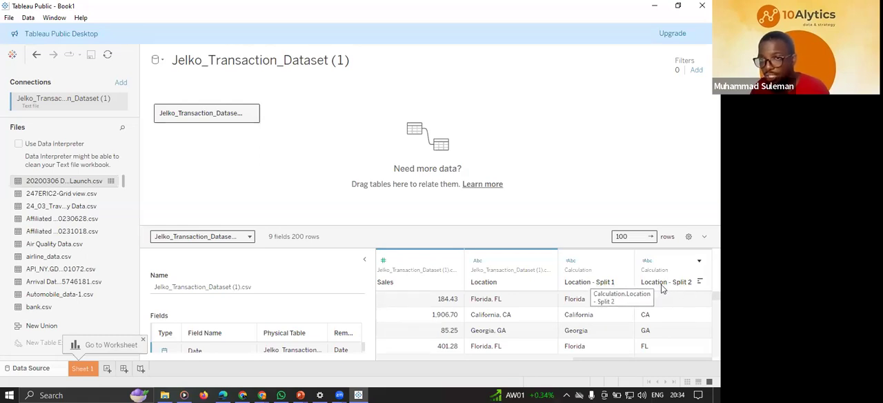
# Rename the Location - Split 1 column as State.
pyautogui.doubleClick(590, 285)
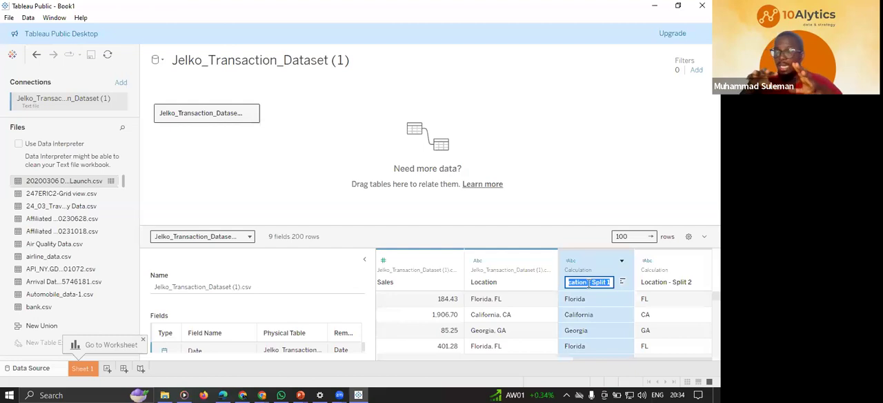
pyautogui.write('State')
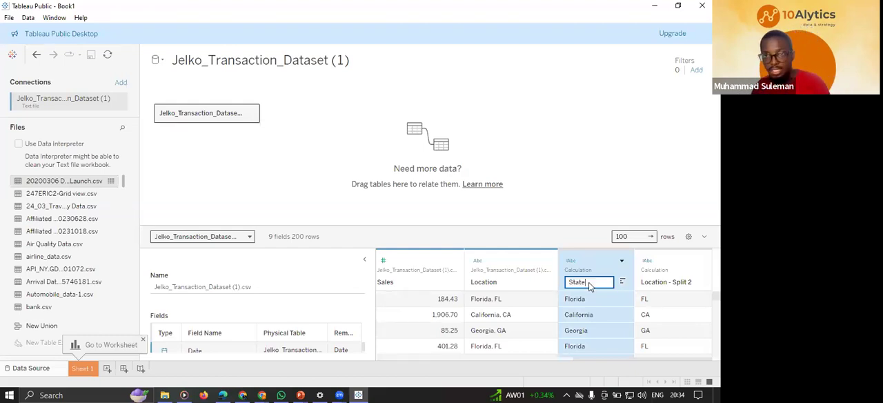
pyautogui.press('Return')
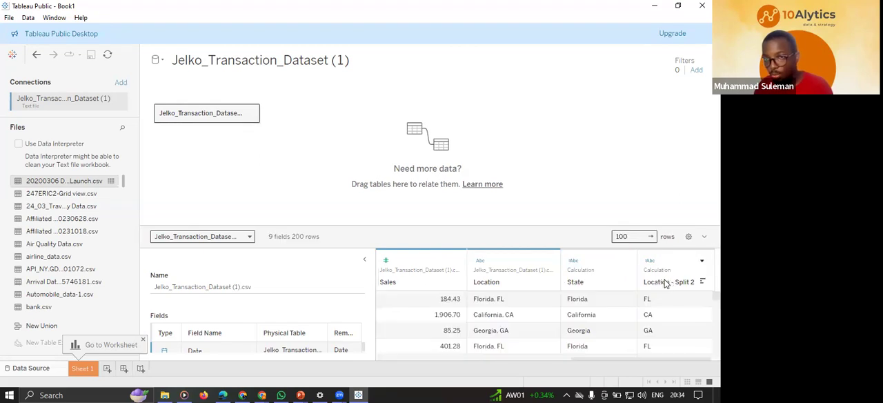
# Rename the Location - Split 2 column as State code.
pyautogui.doubleClick(670, 283)
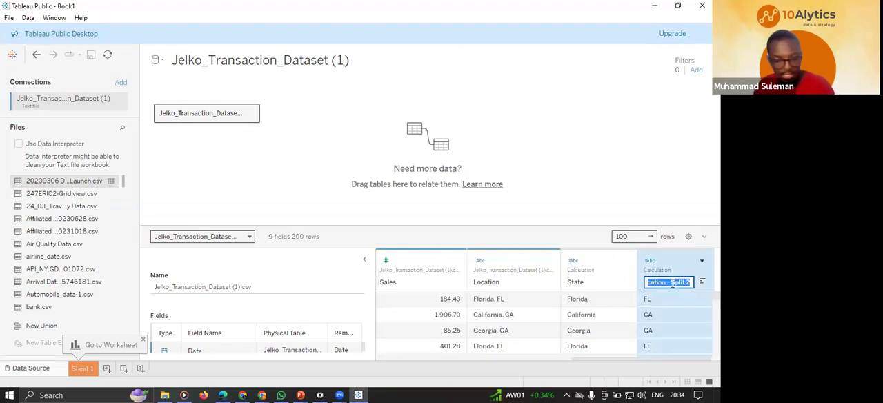
pyautogui.write('State code')
pyautogui.press('Return')
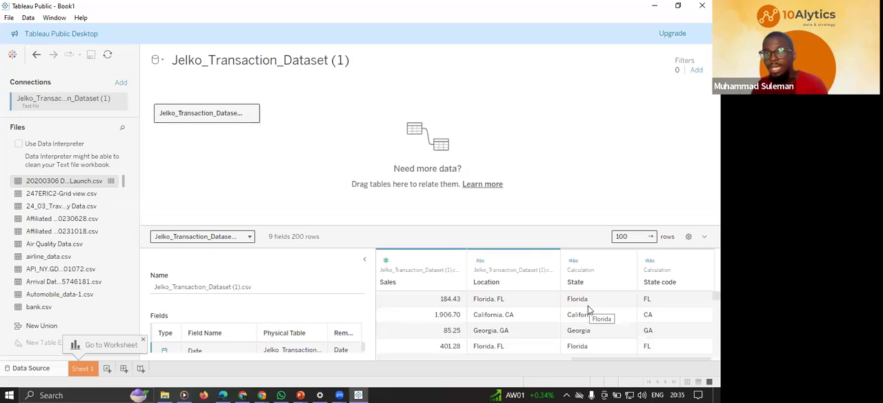
# Assign the State/Province geographic role to the State column.
pyautogui.click(573, 264)
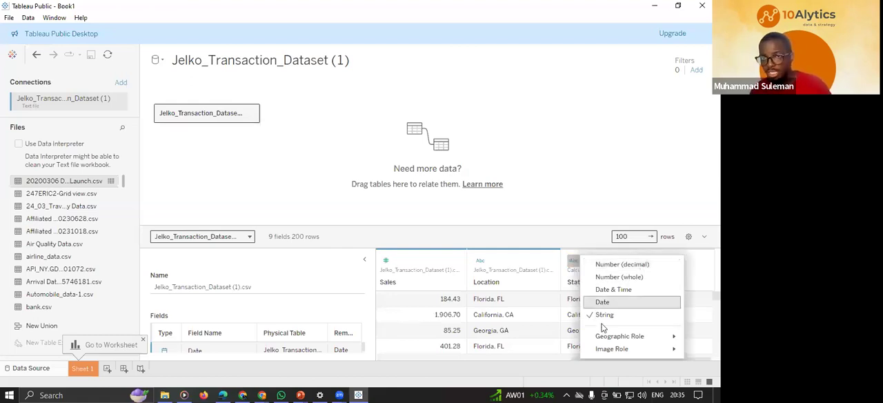
pyautogui.moveTo(647, 342)
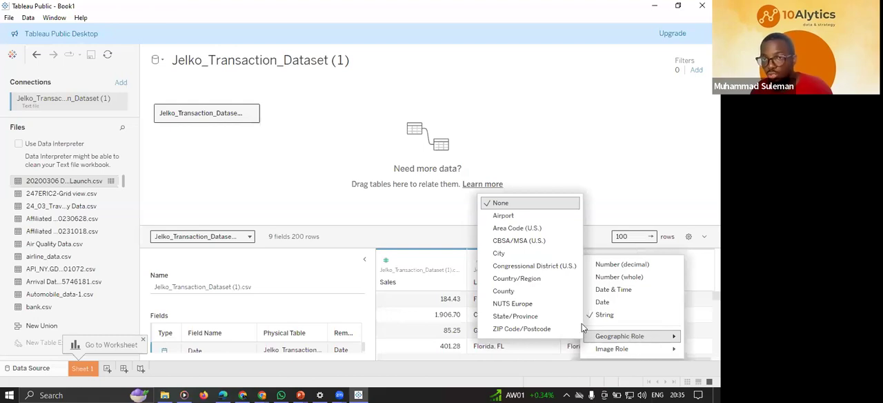
pyautogui.click(514, 317)
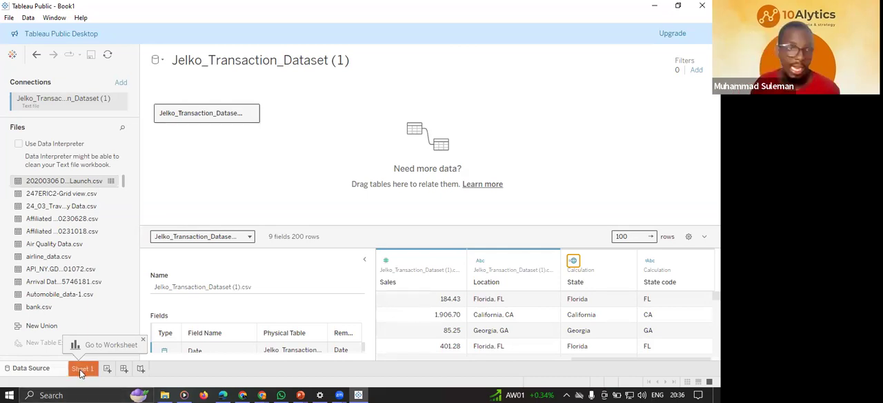
# Open Sheet 1 and review the dataset's dimensions and measures in its field list.
pyautogui.click(81, 370)
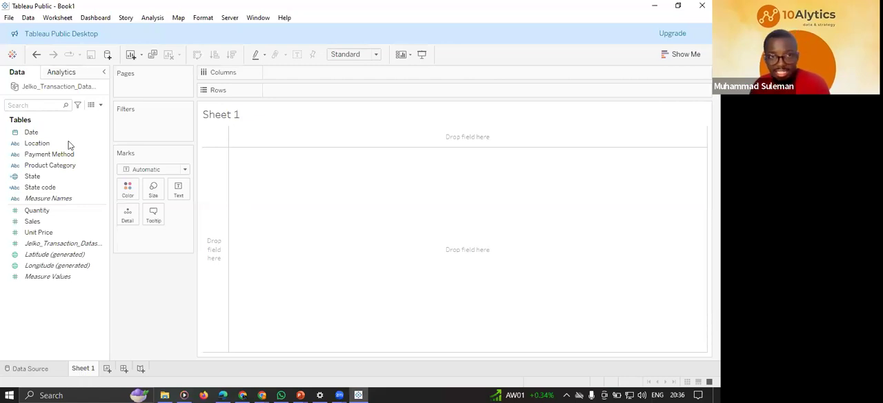
pyautogui.click(41, 152)
pyautogui.click(38, 144)
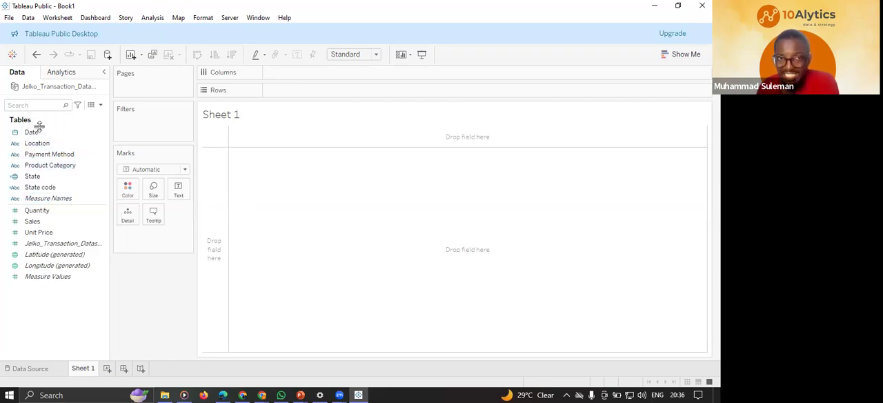
pyautogui.moveTo(50, 204)
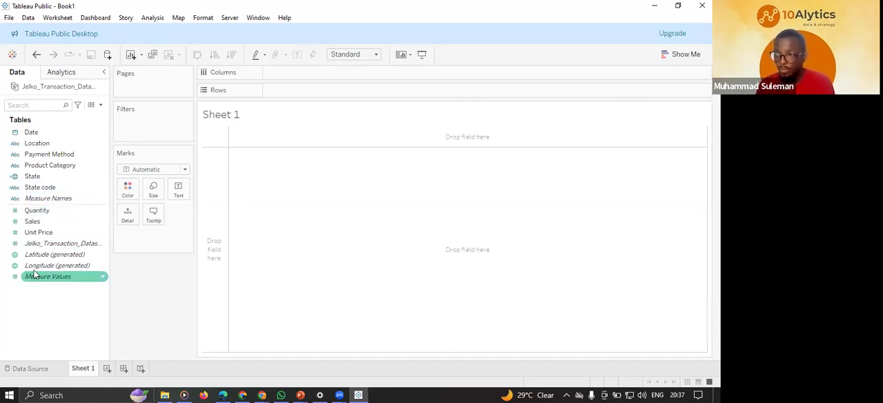
pyautogui.moveTo(58, 247)
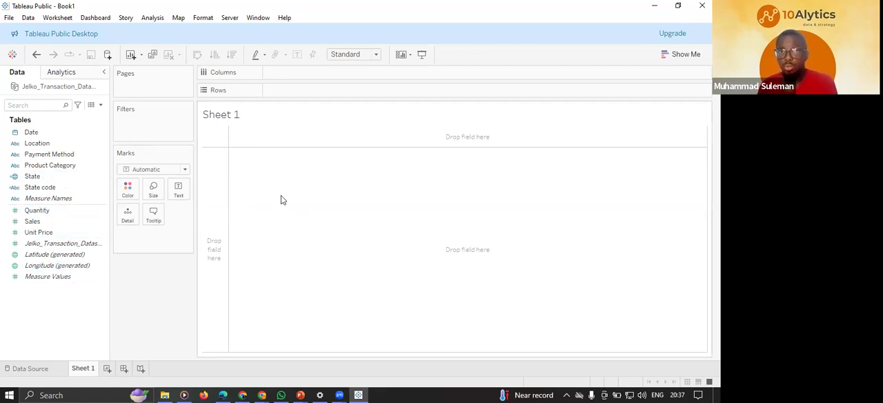
# Switch to PowerPoint to view the Jelko Product Sales Dashboard 2023 slide, and return to Tableau Public.
pyautogui.click(300, 395)
pyautogui.click(258, 353)
pyautogui.click(64, 188)
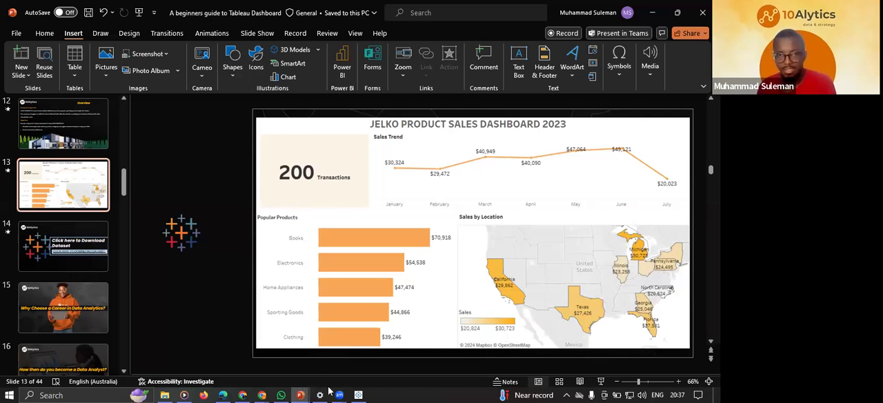
pyautogui.click(358, 393)
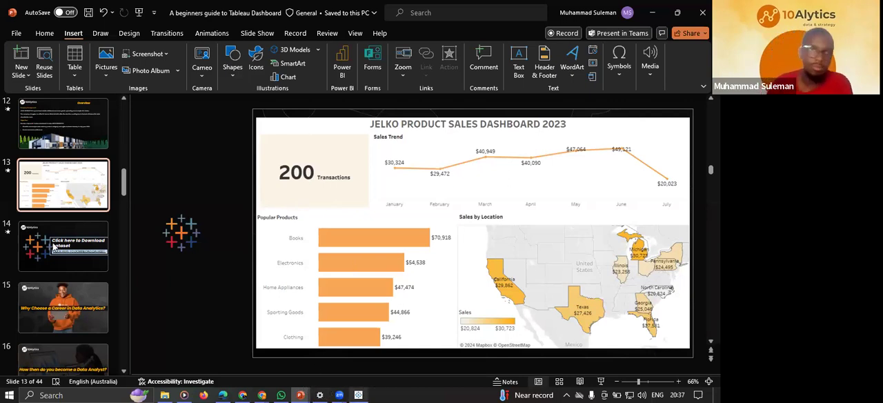
pyautogui.click(49, 177)
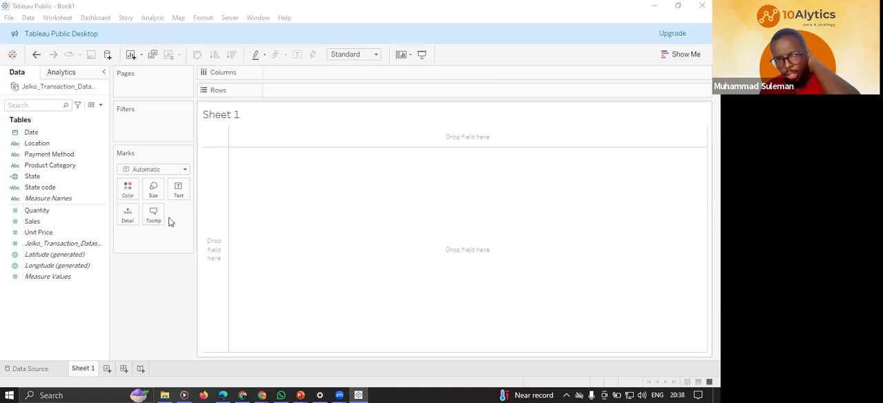
# Add the Jelko_Transaction_Dataset count field to the empty Sheet 1 view as a text mark.
pyautogui.click(53, 220)
pyautogui.click(35, 211)
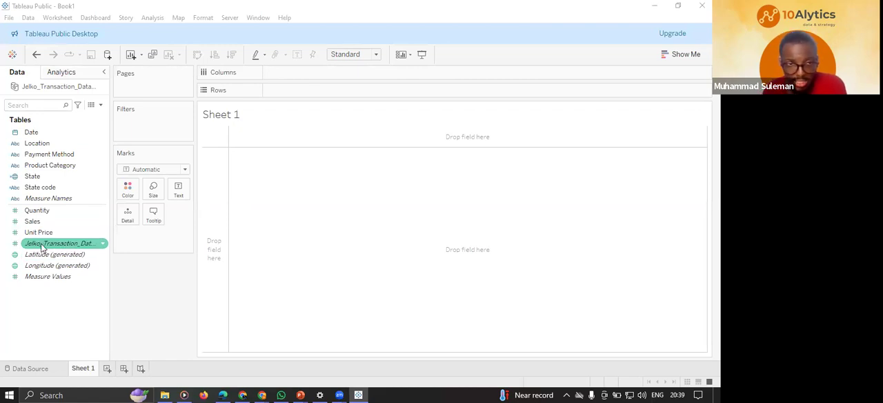
pyautogui.click(82, 243)
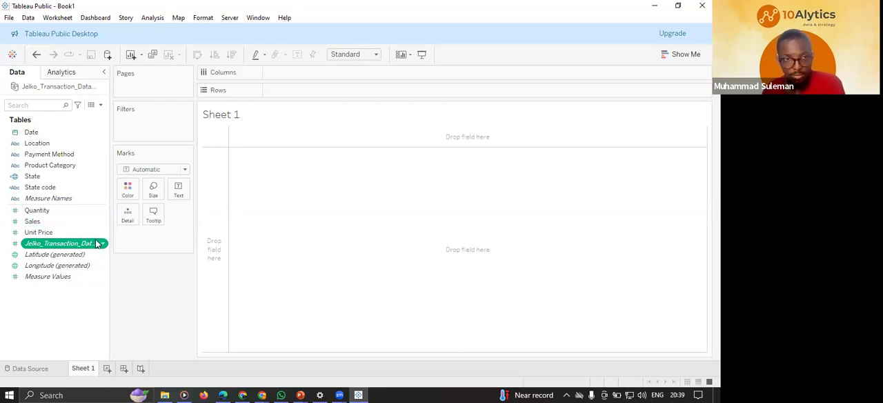
pyautogui.moveTo(96, 244)
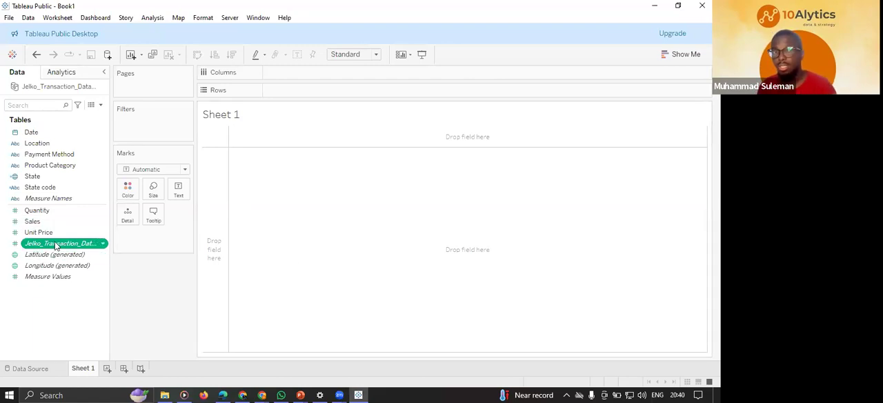
pyautogui.moveTo(57, 246)
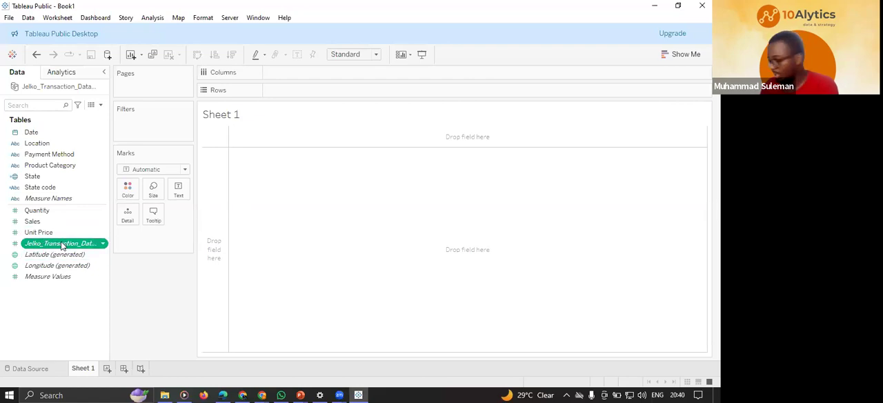
pyautogui.moveTo(62, 246); pyautogui.dragTo(457, 221)
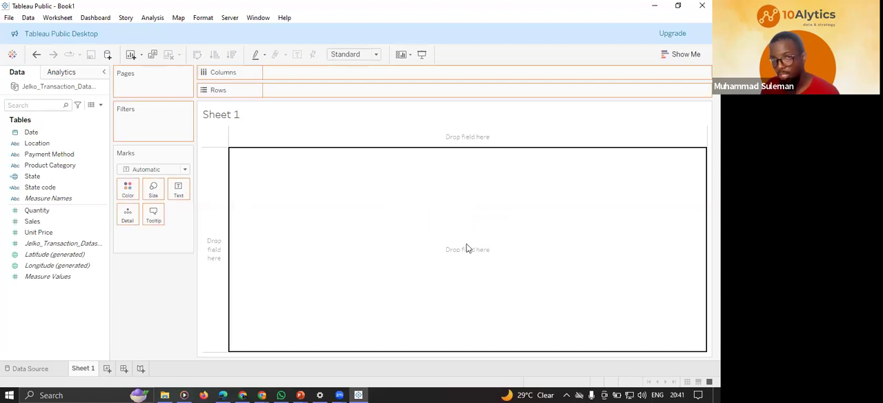
pyautogui.moveTo(219, 132)
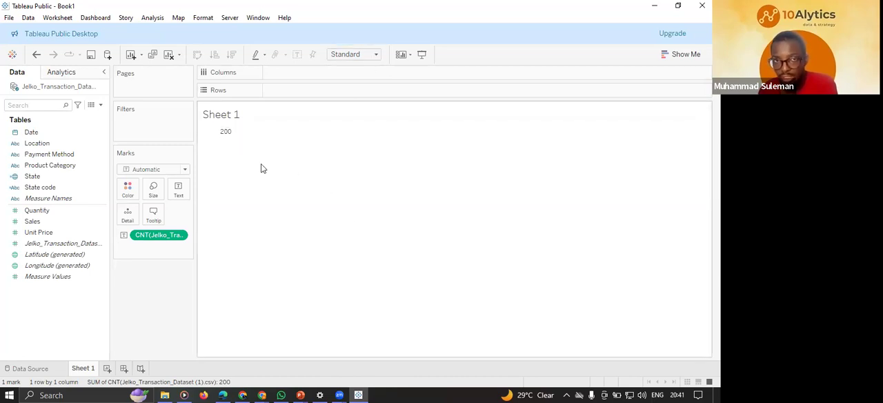
# Set the fit of Sheet 1 to Entire View.
pyautogui.click(375, 55)
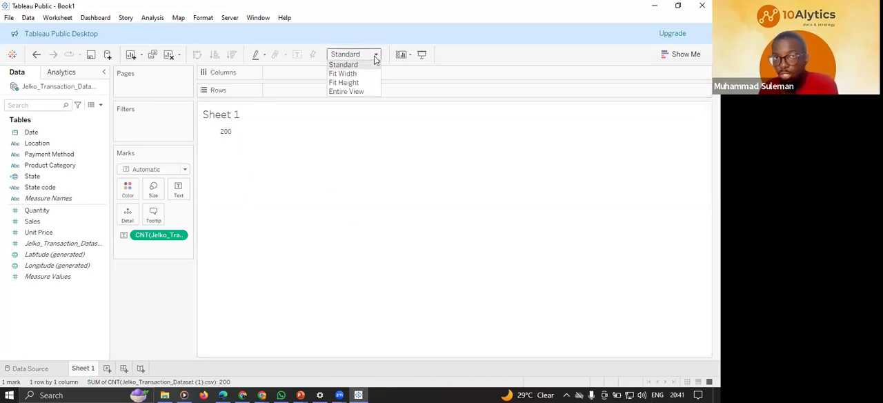
pyautogui.click(347, 92)
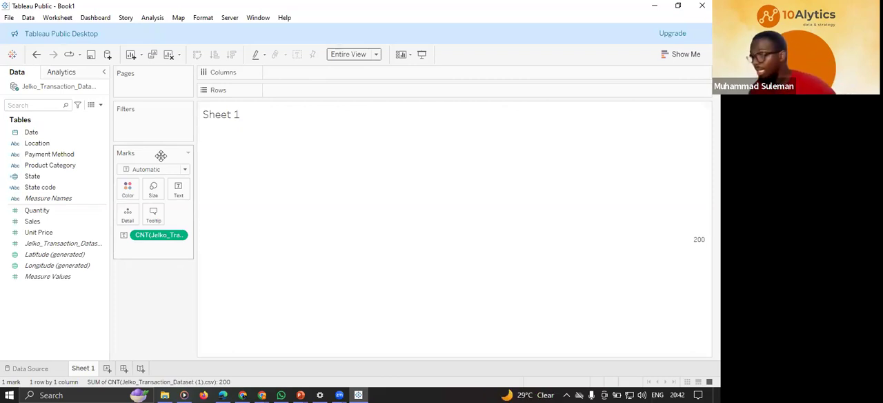
pyautogui.moveTo(656, 244)
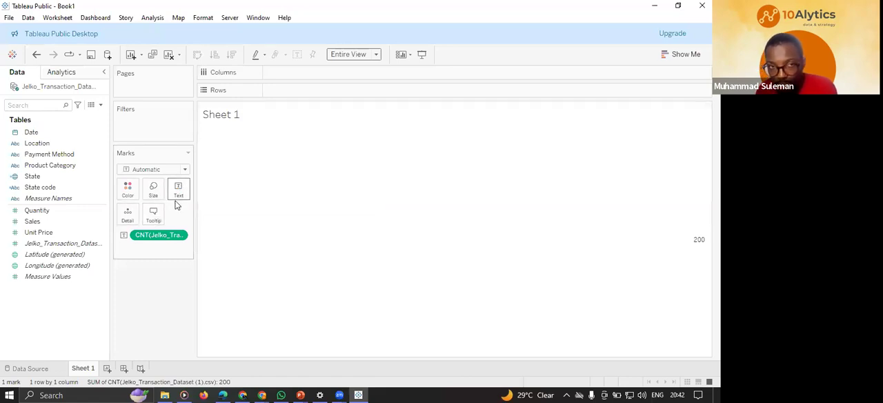
pyautogui.moveTo(699, 241)
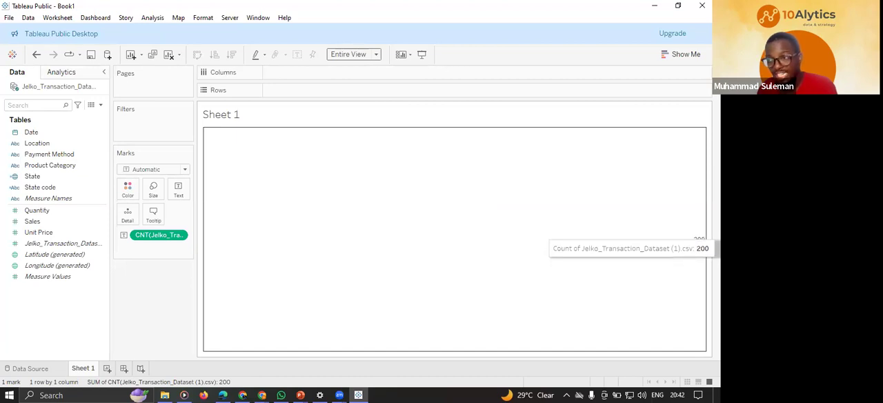
# Open the text mark's label for editing and set the whole transaction count label to font size 26.
pyautogui.click(178, 190)
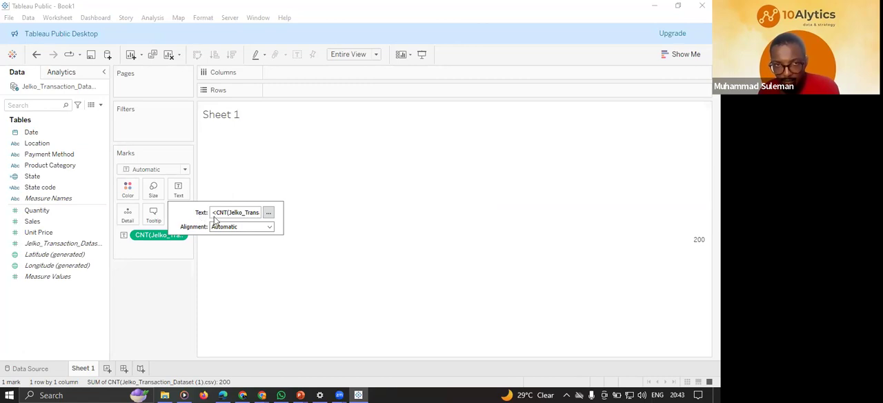
pyautogui.click(268, 213)
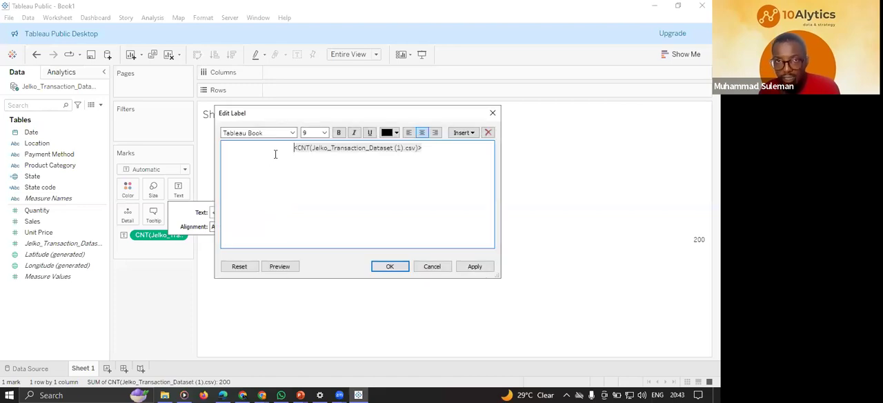
pyautogui.moveTo(284, 147); pyautogui.dragTo(427, 147)
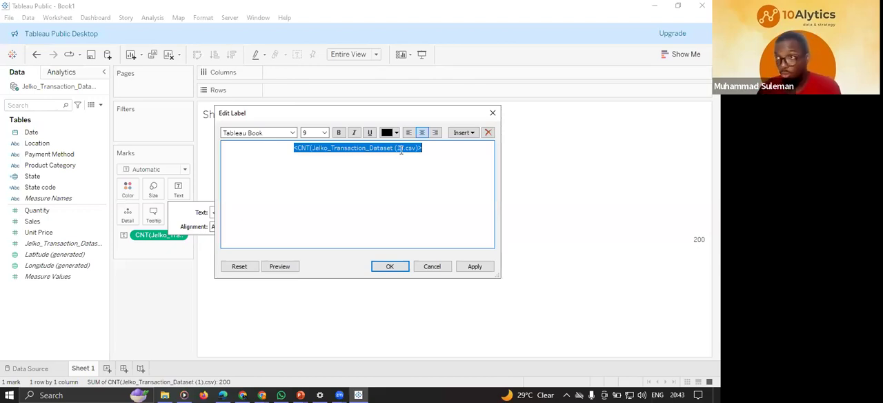
pyautogui.moveTo(436, 148); pyautogui.dragTo(291, 151)
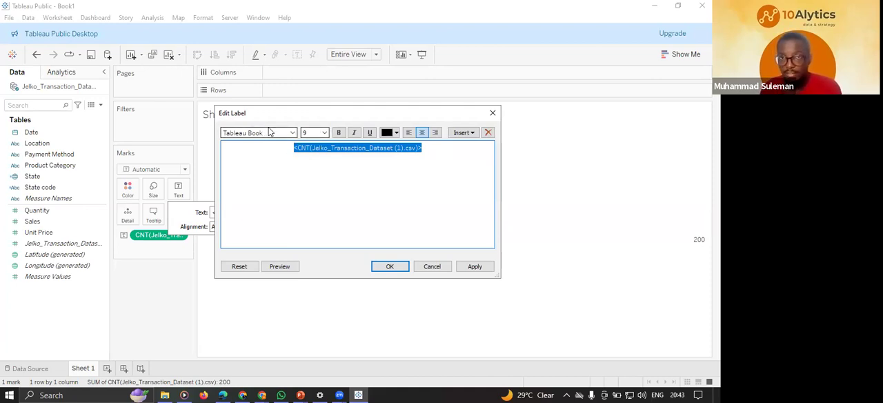
pyautogui.moveTo(293, 149); pyautogui.dragTo(274, 148)
pyautogui.click(430, 149)
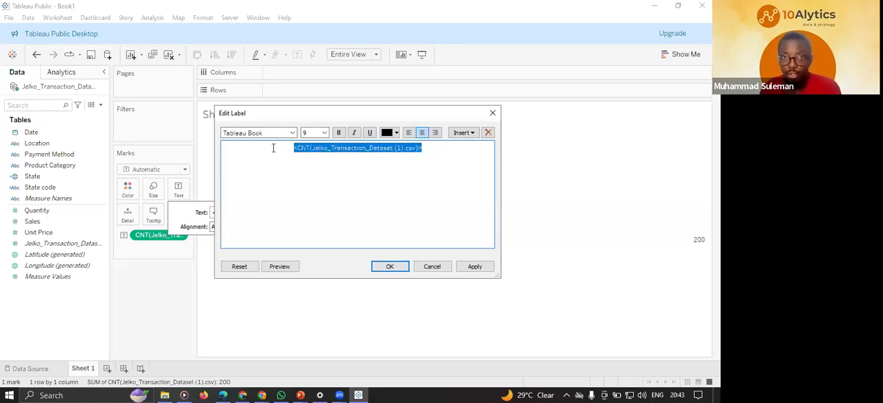
pyautogui.click(274, 147)
pyautogui.click(328, 133)
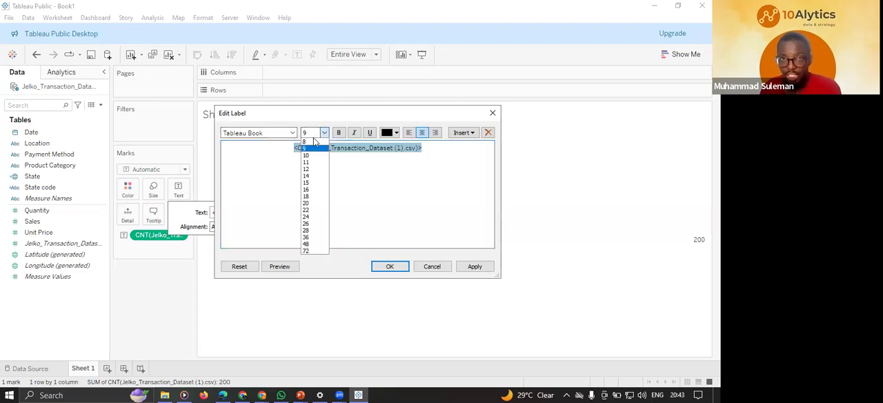
pyautogui.click(375, 183)
pyautogui.moveTo(429, 147); pyautogui.dragTo(282, 150)
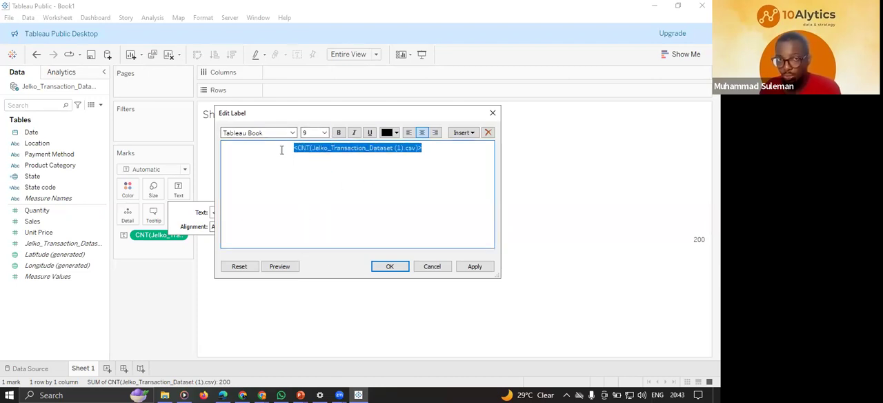
pyautogui.moveTo(449, 149)
pyautogui.mouseDown()
pyautogui.moveTo(282, 143)
pyautogui.moveTo(442, 148)
pyautogui.mouseUp()
pyautogui.click(290, 150)
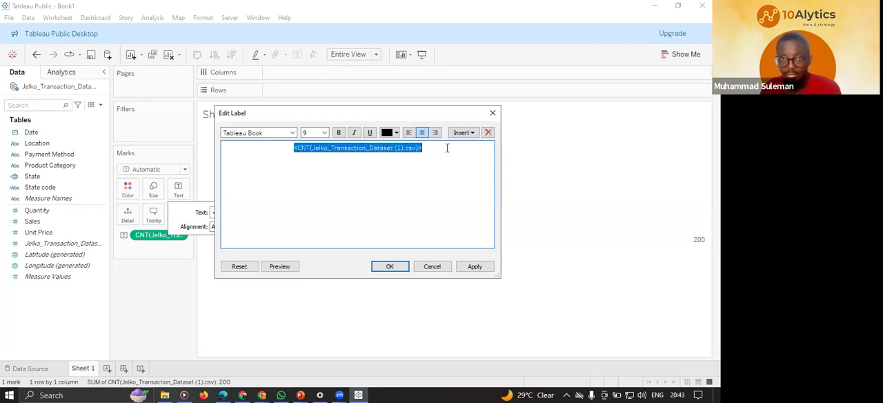
pyautogui.click(324, 132)
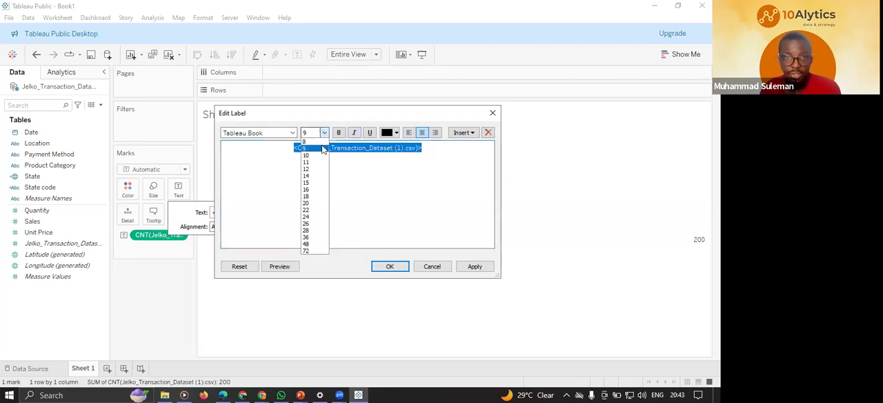
pyautogui.click(306, 223)
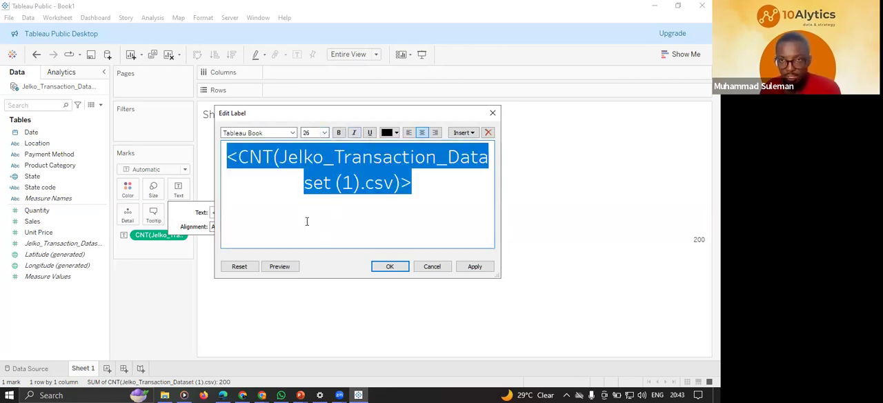
# Set the transaction count label's font to Tableau Bold and apply the label formatting to the sheet.
pyautogui.click(293, 134)
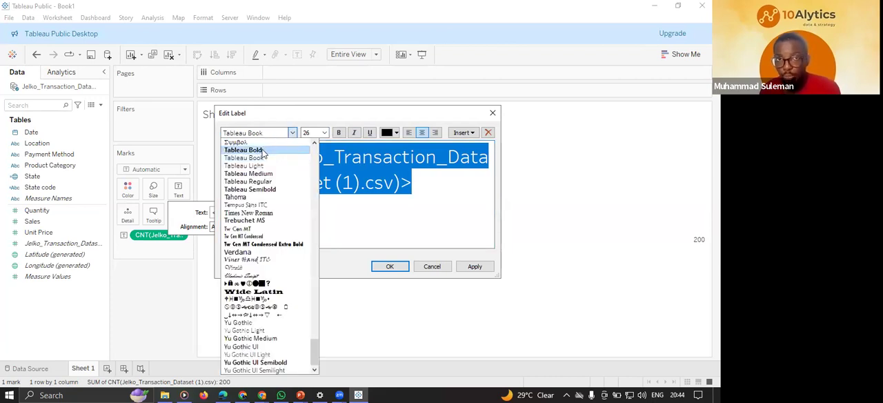
pyautogui.click(262, 151)
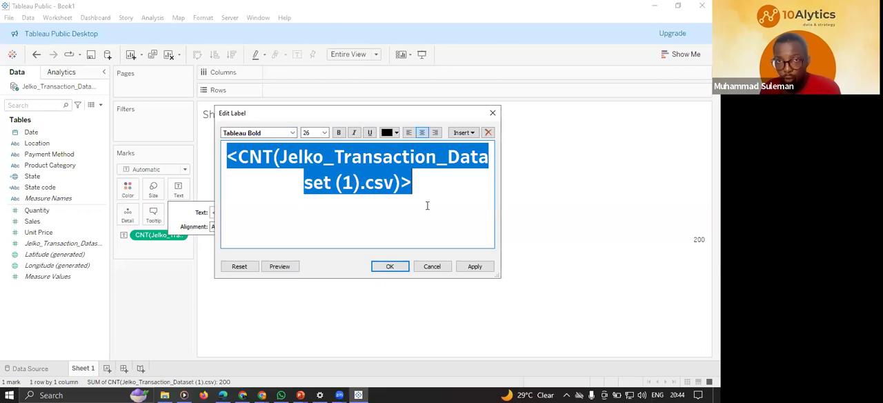
pyautogui.click(475, 268)
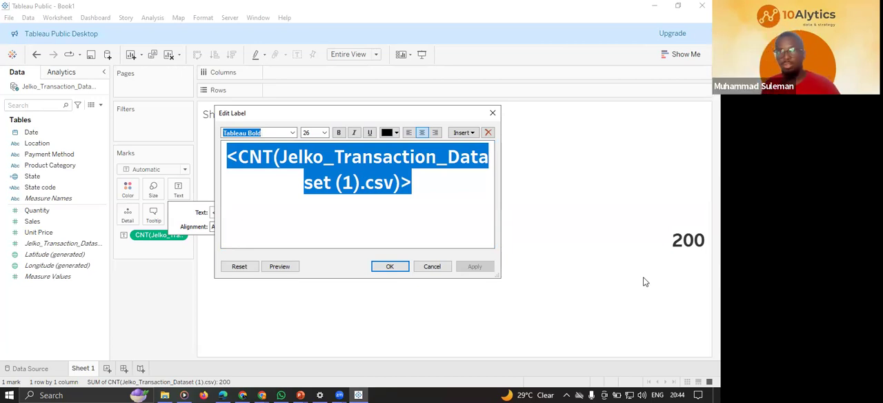
# Append the word "Transaction" directly after the count field in the label and apply it to the sheet.
pyautogui.click(419, 181)
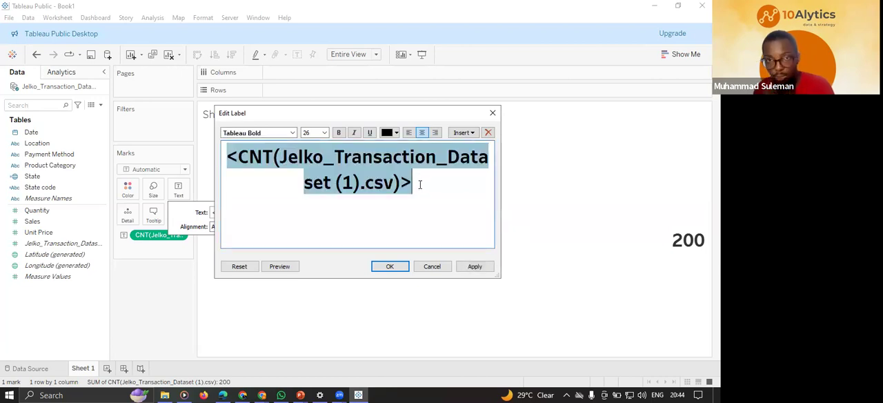
pyautogui.click(466, 187)
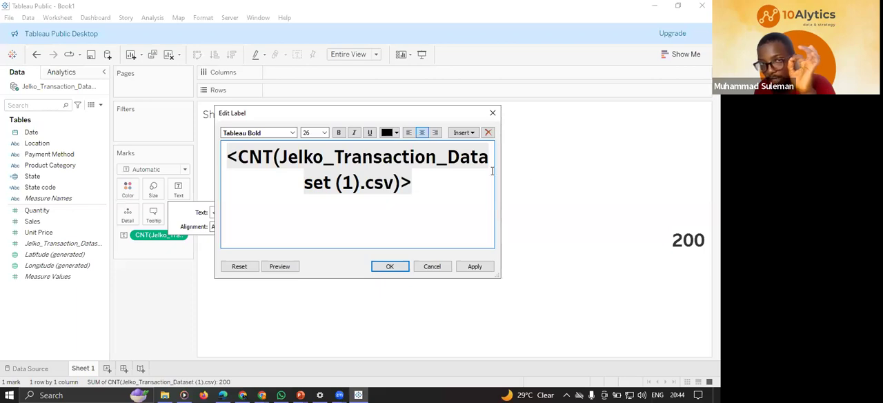
pyautogui.moveTo(348, 176); pyautogui.dragTo(213, 154)
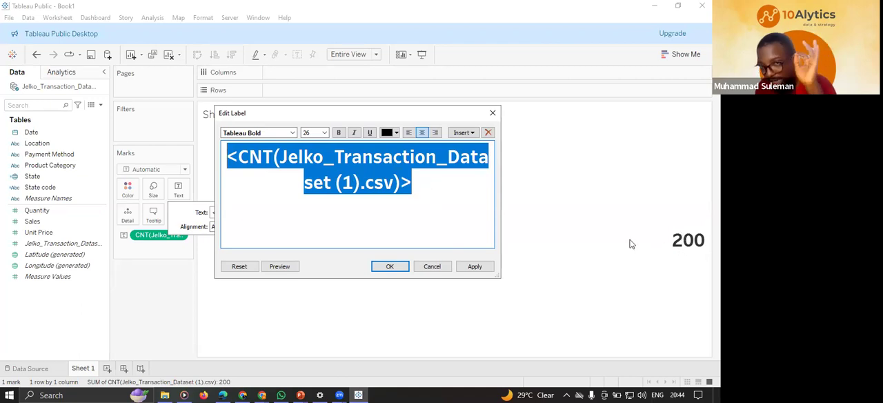
pyautogui.click(423, 183)
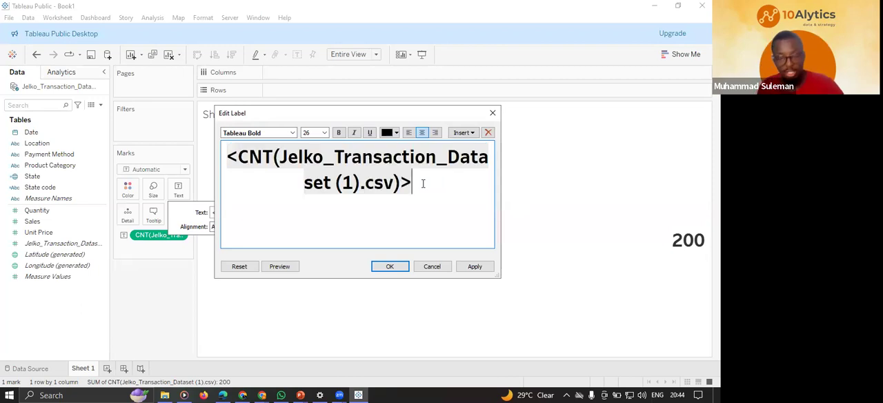
pyautogui.write('Transac')
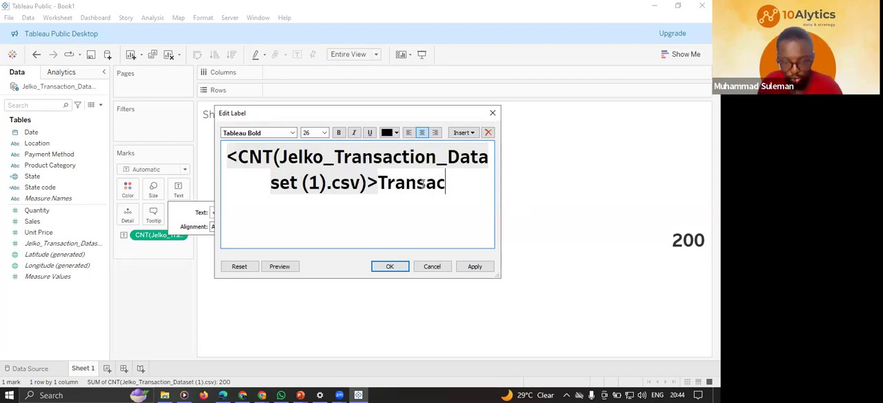
pyautogui.write('tion')
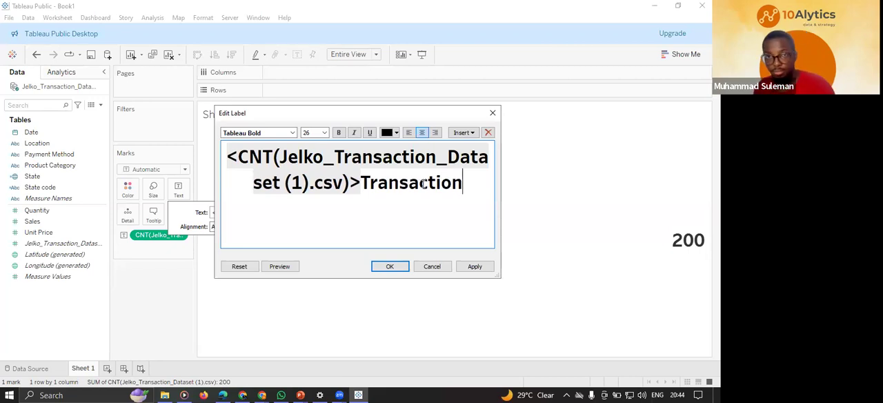
pyautogui.click(474, 270)
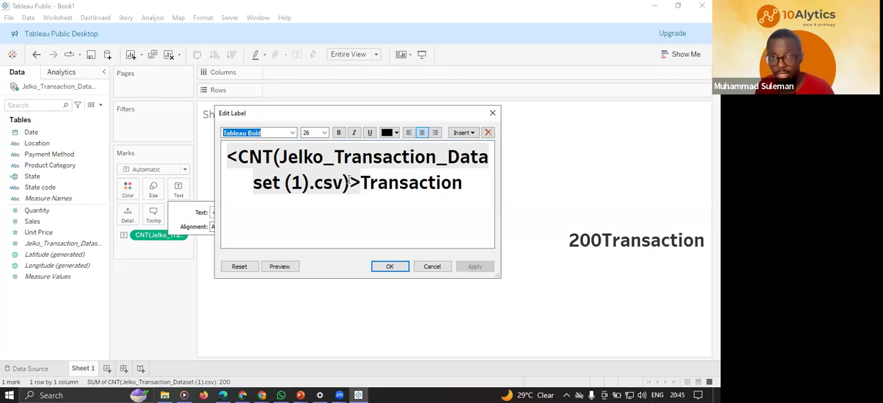
# Reduce only the word "Transaction" in the label to font size 11 and apply the change.
pyautogui.moveTo(360, 182); pyautogui.dragTo(462, 182)
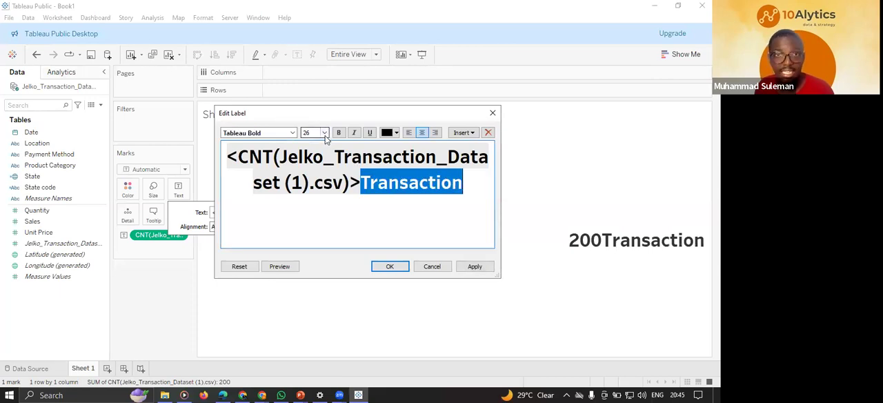
pyautogui.click(324, 133)
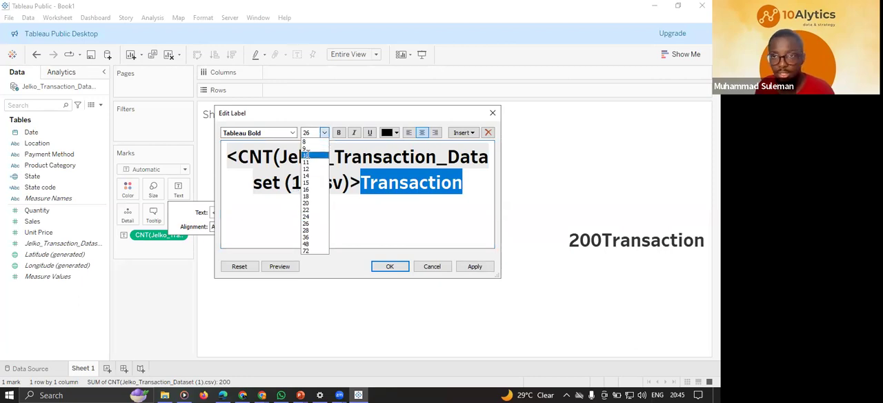
pyautogui.click(307, 156)
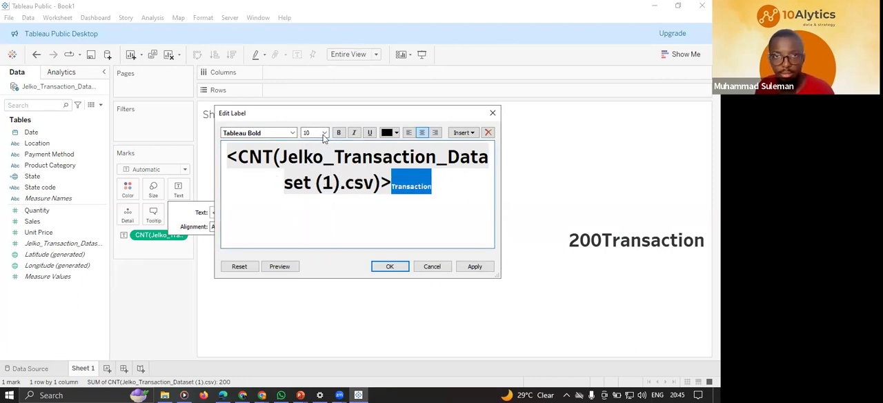
pyautogui.click(324, 132)
pyautogui.click(309, 162)
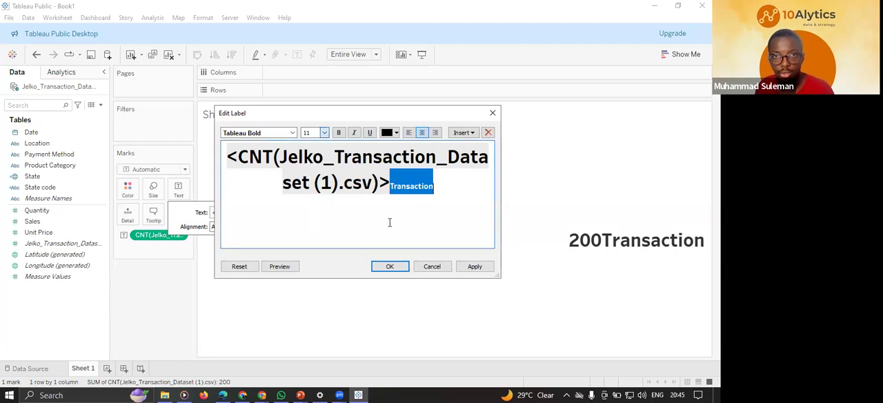
pyautogui.click(474, 266)
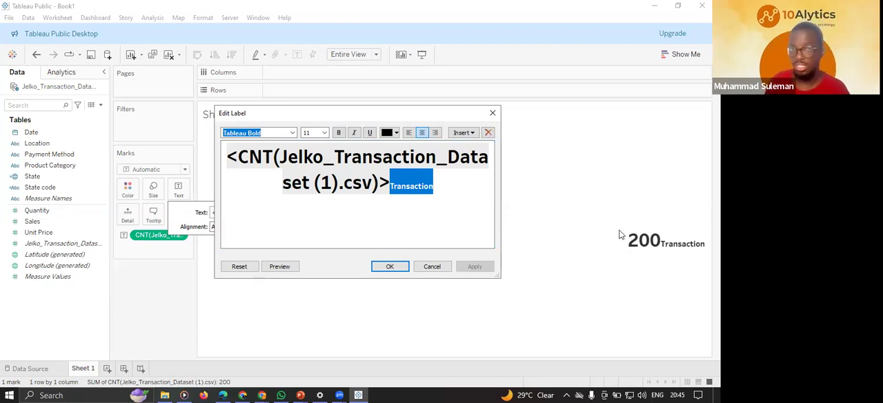
# Make the label word plural as "Transactions", then apply and accept the label edits.
pyautogui.click(440, 186)
pyautogui.write('s')
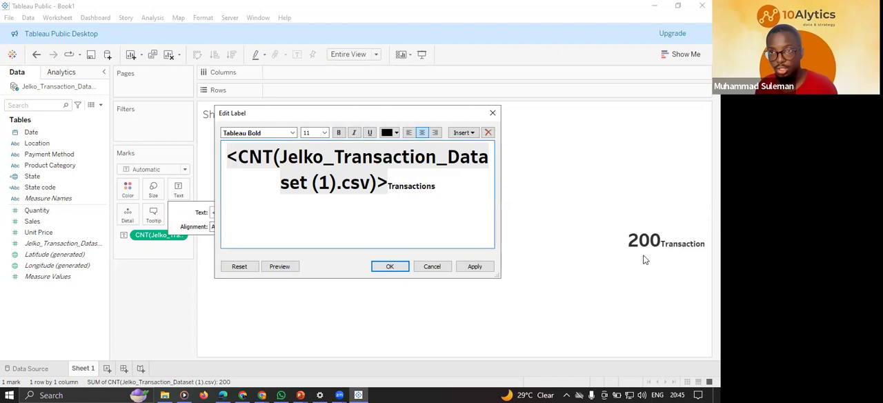
pyautogui.click(475, 266)
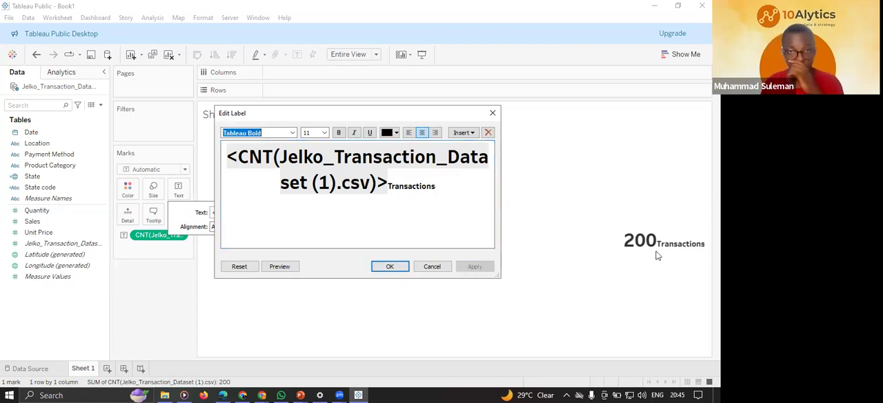
pyautogui.click(390, 267)
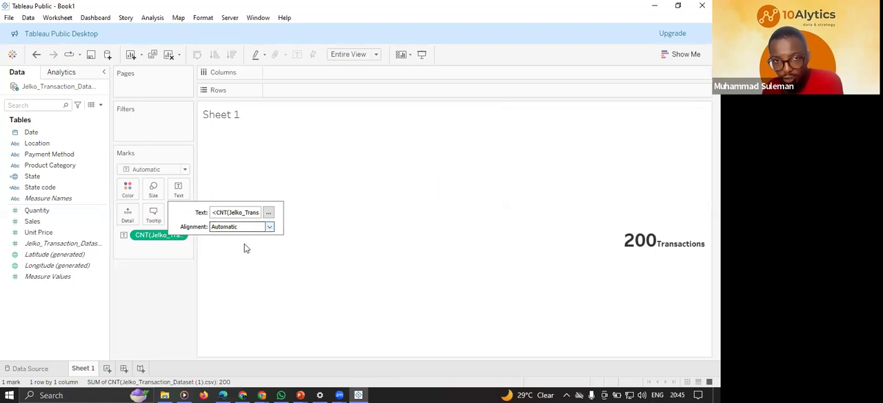
# Set the text mark's horizontal alignment to Center and close the text settings.
pyautogui.click(242, 226)
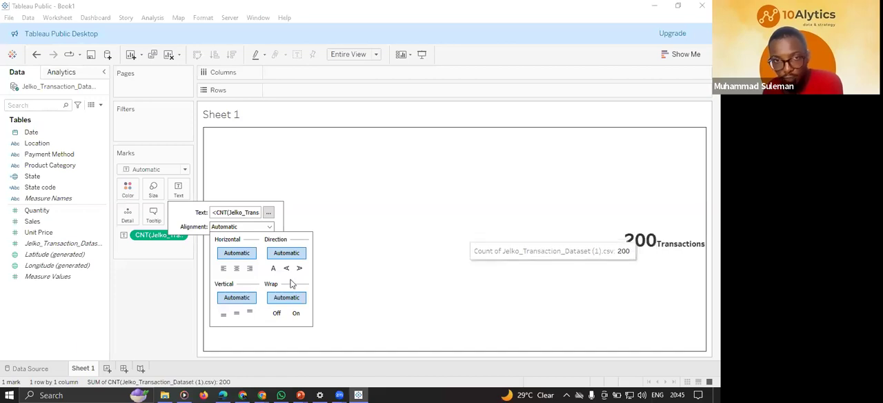
pyautogui.click(237, 268)
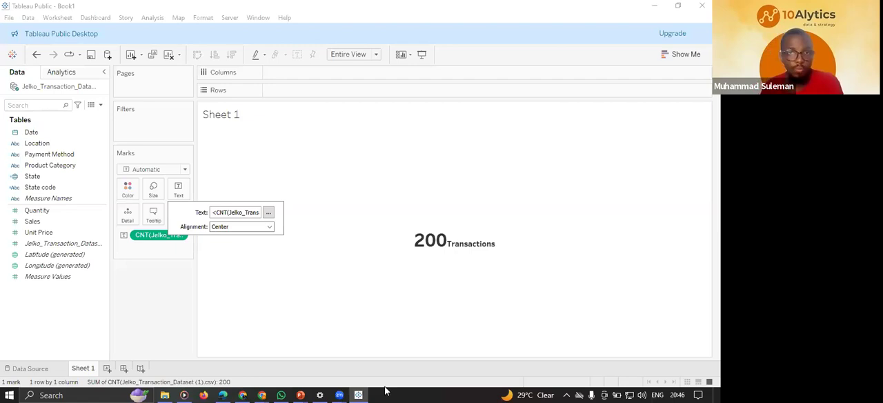
pyautogui.click(161, 290)
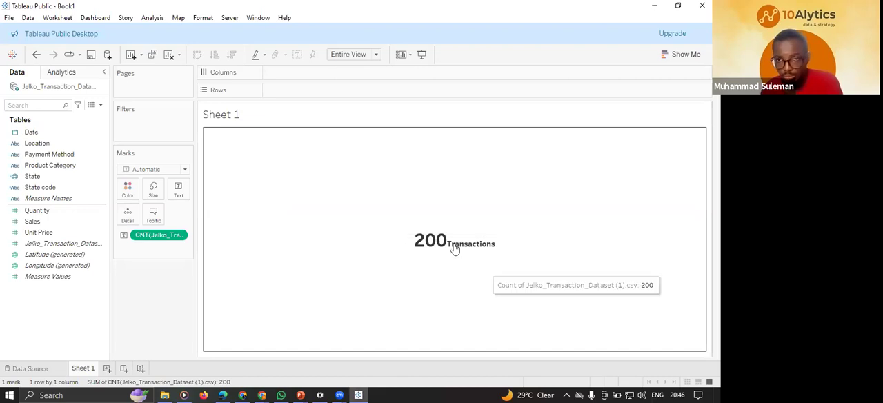
pyautogui.click(55, 265)
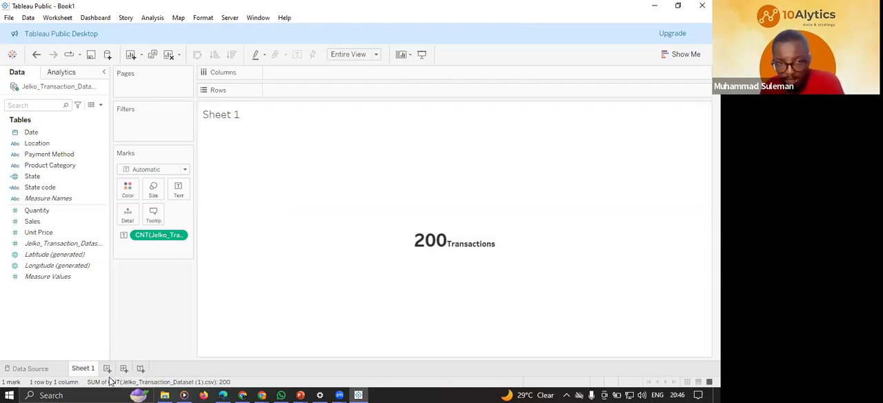
# Rename Sheet 1 as Transactions.
pyautogui.moveTo(77, 376)
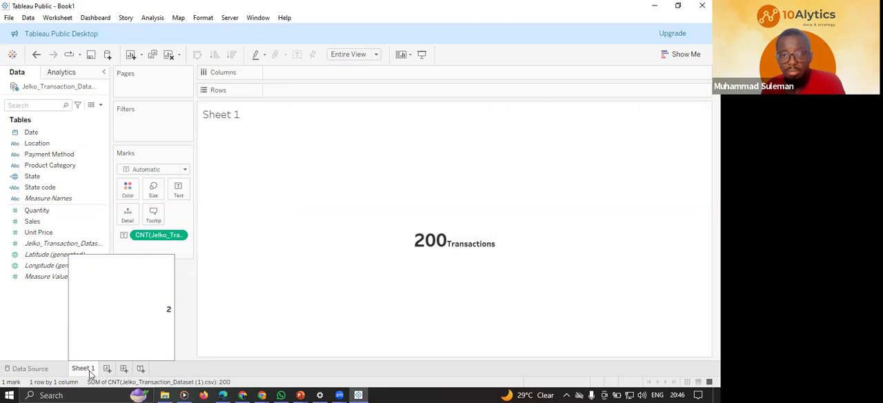
pyautogui.doubleClick(83, 369)
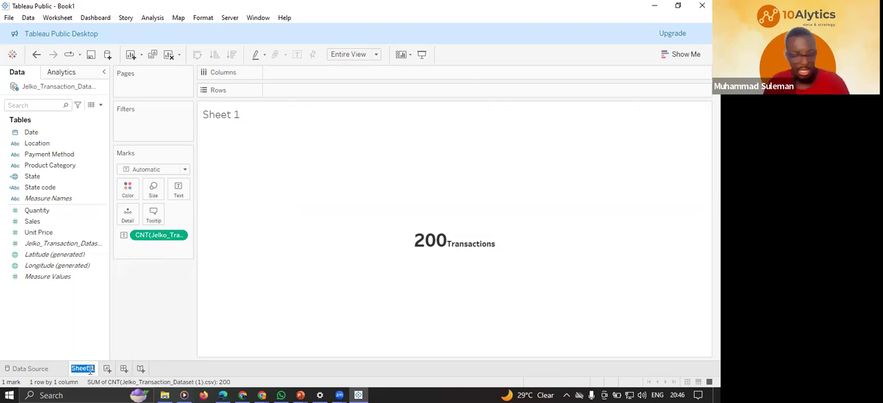
pyautogui.write('Transactions')
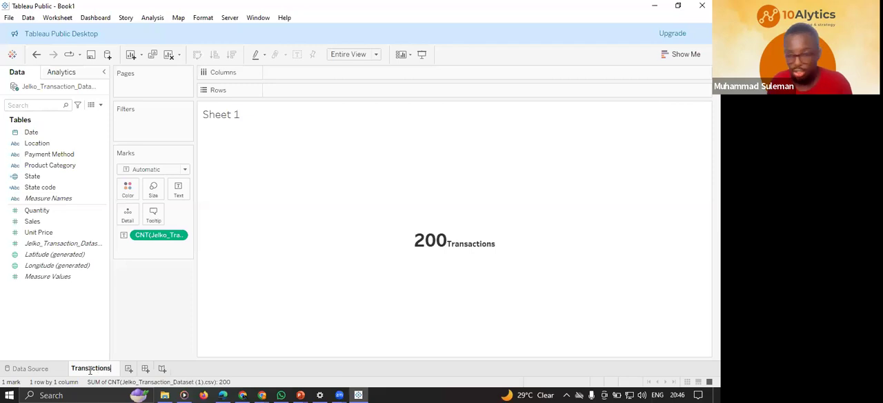
pyautogui.press('Return')
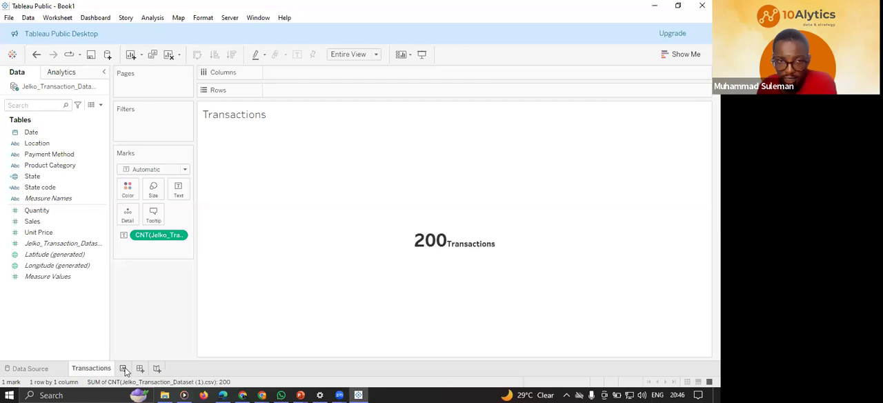
# Create a new worksheet and build a horizontal bar chart with Product Category on Rows and Sales on Columns.
pyautogui.click(124, 371)
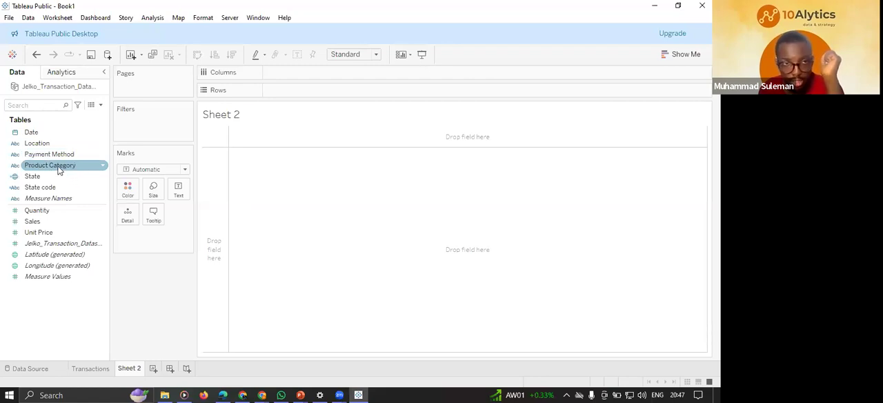
pyautogui.moveTo(58, 165); pyautogui.dragTo(307, 86)
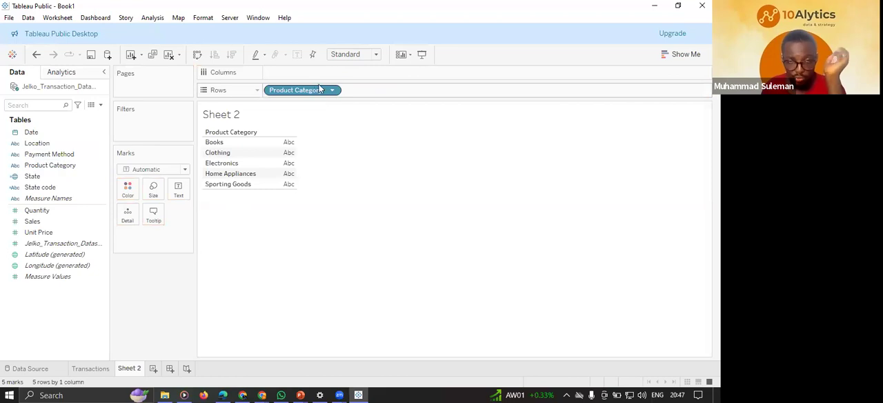
pyautogui.click(58, 218)
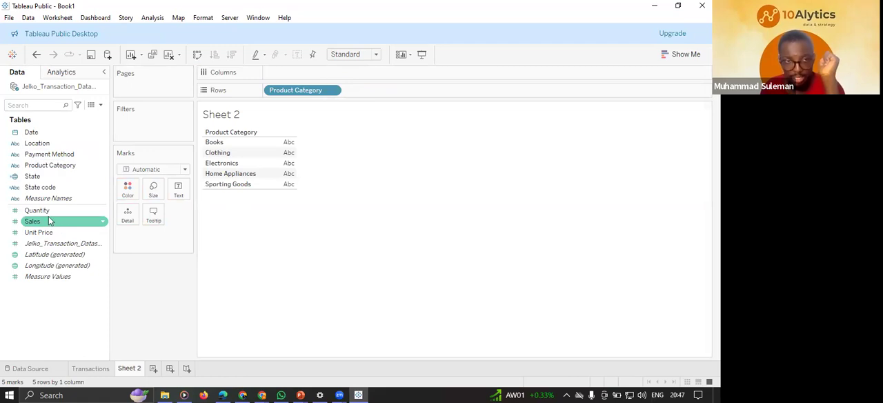
pyautogui.moveTo(209, 200); pyautogui.dragTo(292, 68)
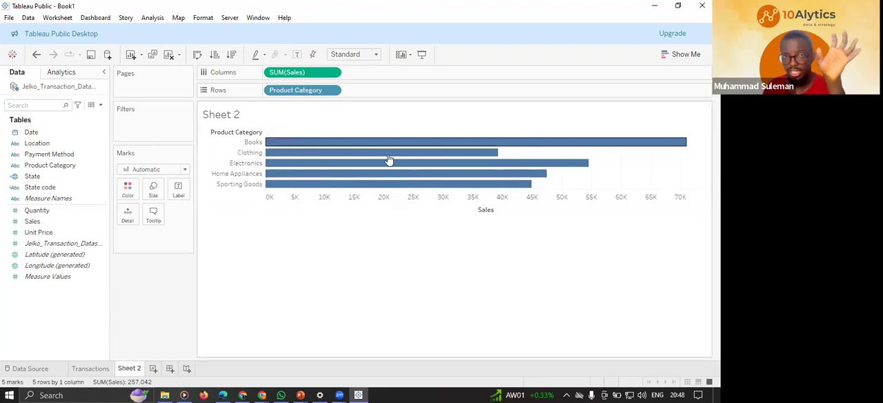
# Set the fit of the product category bar chart on Sheet 2 to Entire View.
pyautogui.click(90, 368)
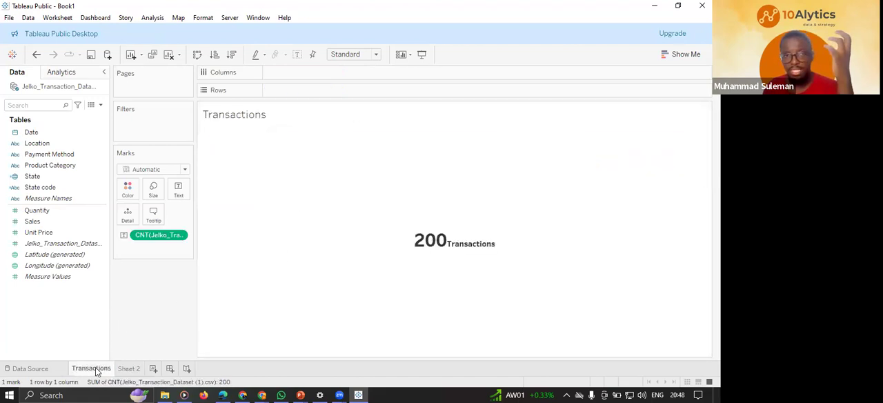
pyautogui.click(129, 368)
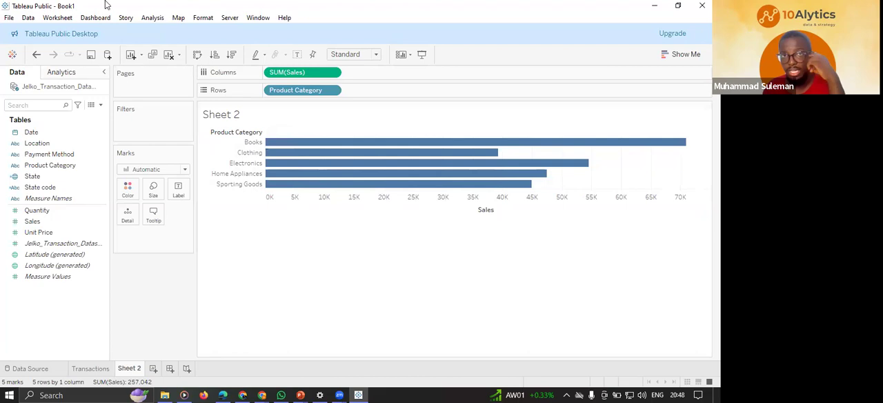
pyautogui.click(375, 55)
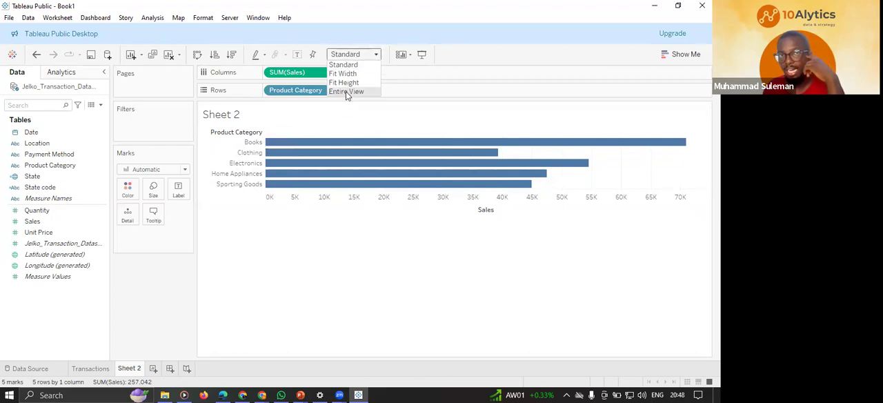
pyautogui.click(350, 91)
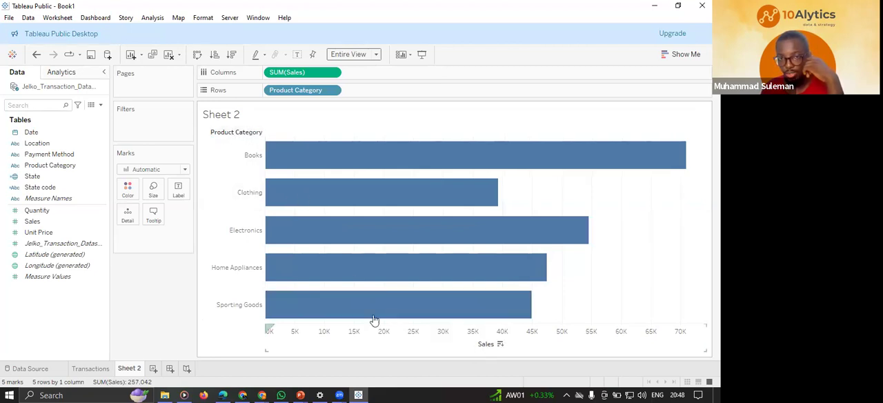
# Hide the Product Category field label for rows and the Sales axis header on the bar chart.
pyautogui.rightClick(224, 134)
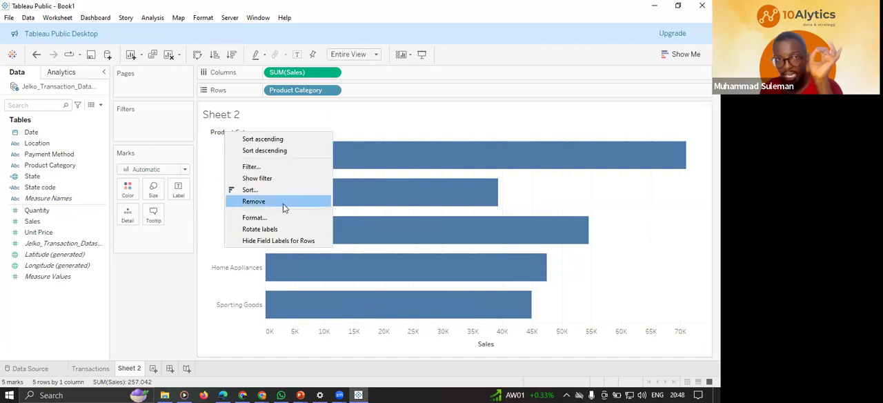
pyautogui.click(272, 240)
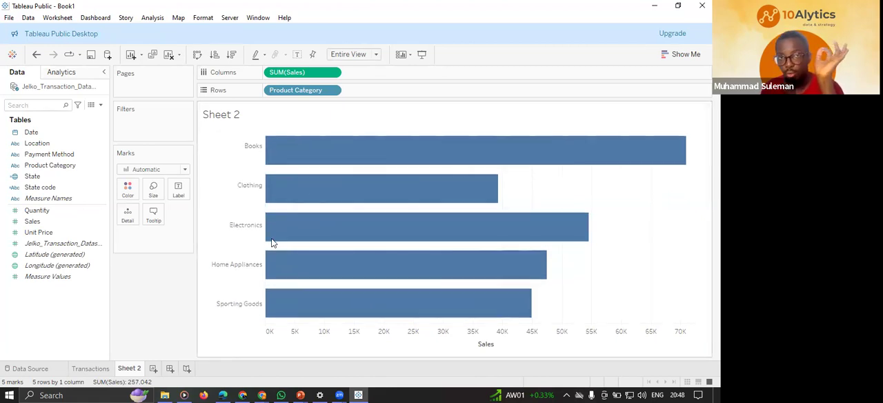
pyautogui.rightClick(492, 346)
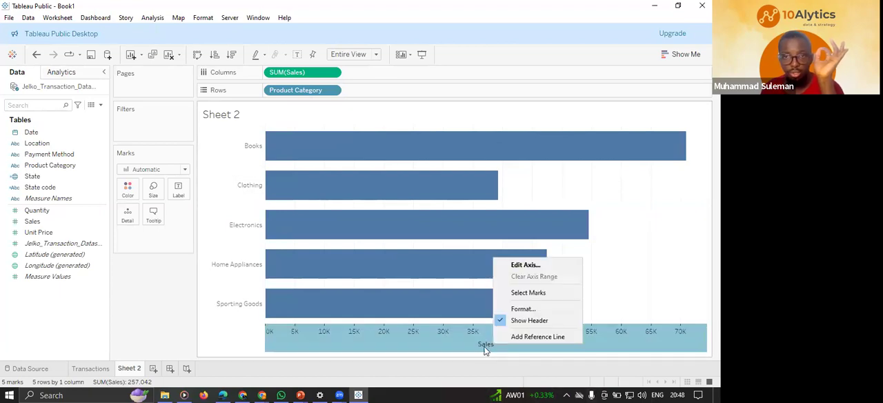
pyautogui.click(512, 321)
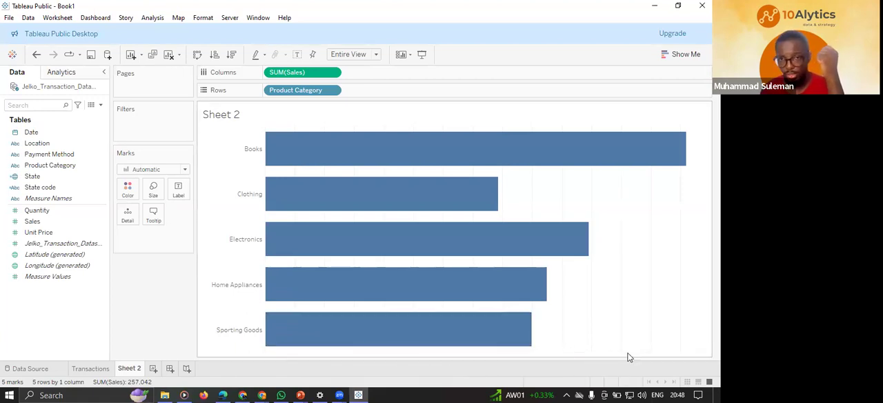
# Label each product category bar with its sum of Sales, keeping Sales on Columns.
pyautogui.moveTo(546, 144)
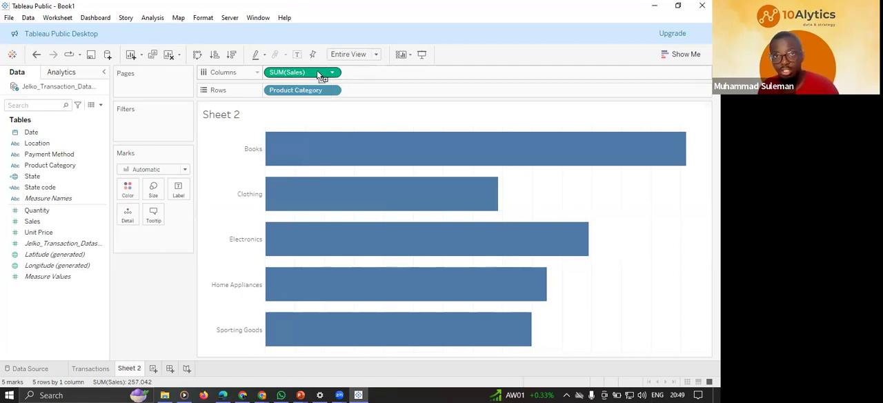
pyautogui.moveTo(312, 73); pyautogui.dragTo(179, 190)
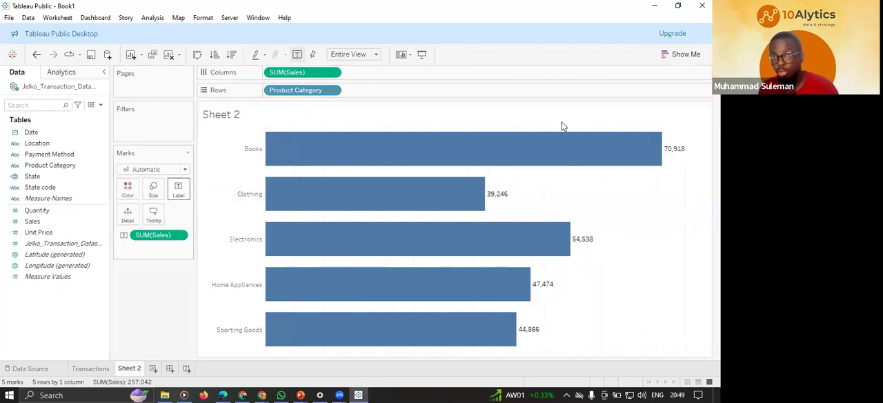
# Format the Sales labels on the bars as Currency (Custom) with 0 decimal places.
pyautogui.moveTo(677, 154)
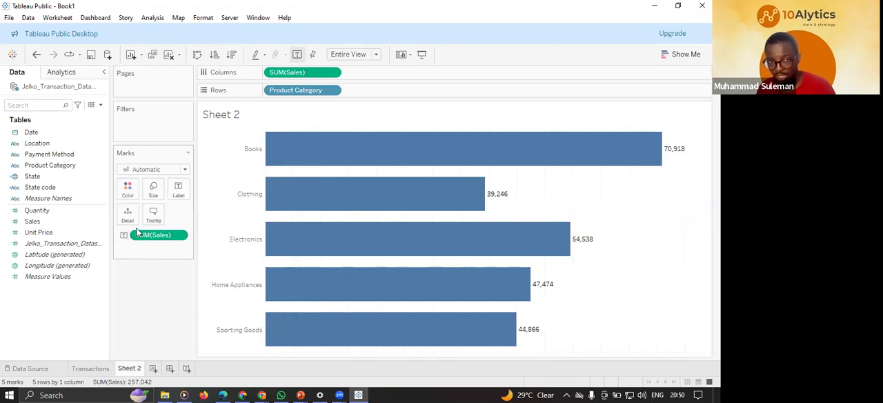
pyautogui.click(180, 237)
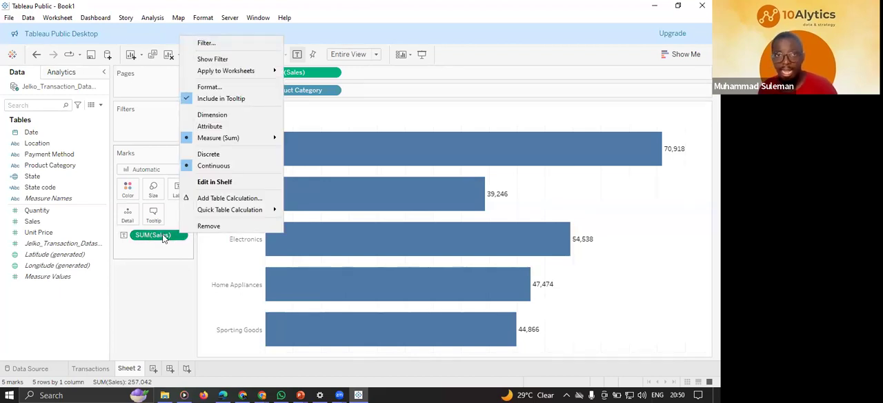
pyautogui.click(233, 86)
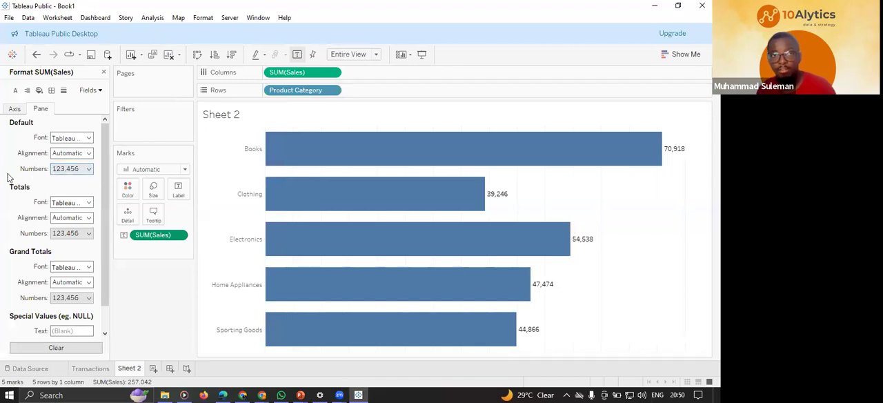
pyautogui.click(87, 170)
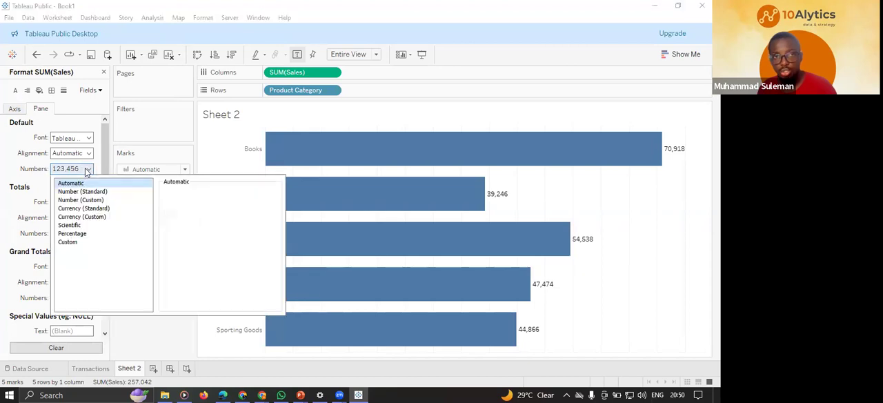
pyautogui.click(84, 218)
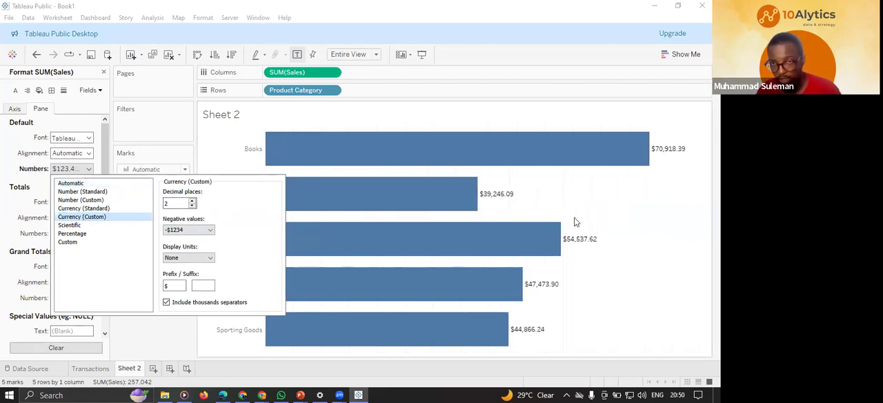
pyautogui.click(193, 205)
pyautogui.click(193, 206)
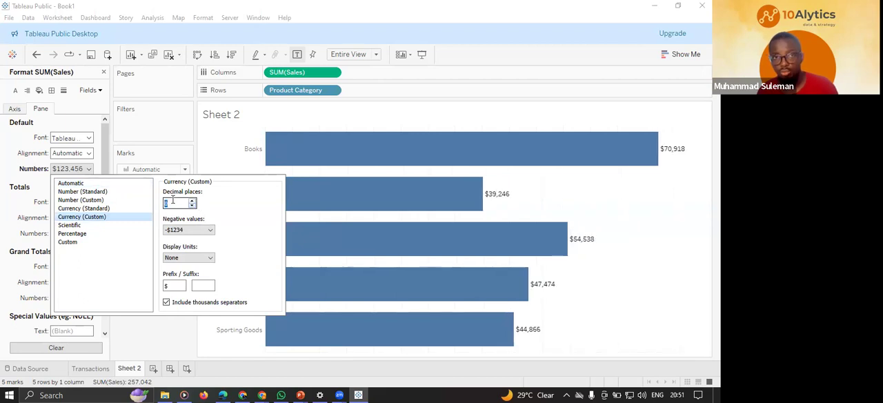
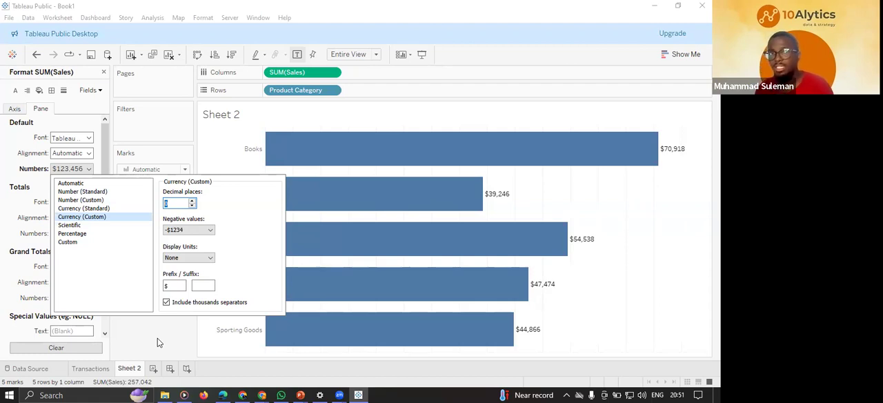
# Remove the Sales labels from the bars and label them again with the sum of Sales, keeping it on Columns.
pyautogui.click(147, 326)
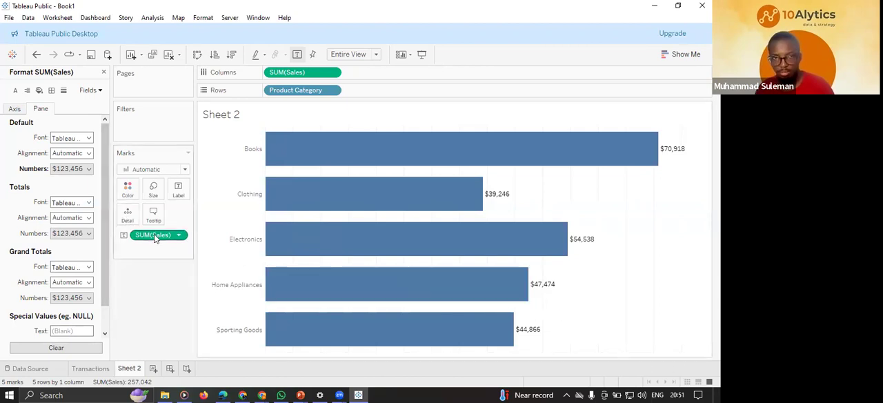
pyautogui.moveTo(155, 237); pyautogui.dragTo(279, 72)
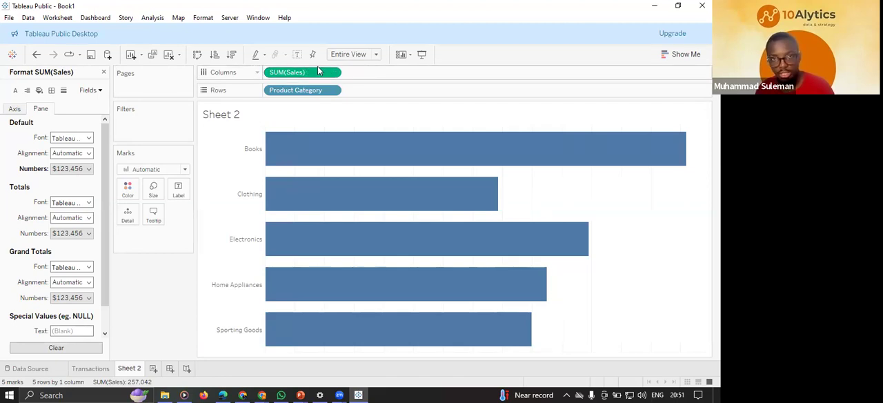
pyautogui.moveTo(319, 74); pyautogui.dragTo(177, 193)
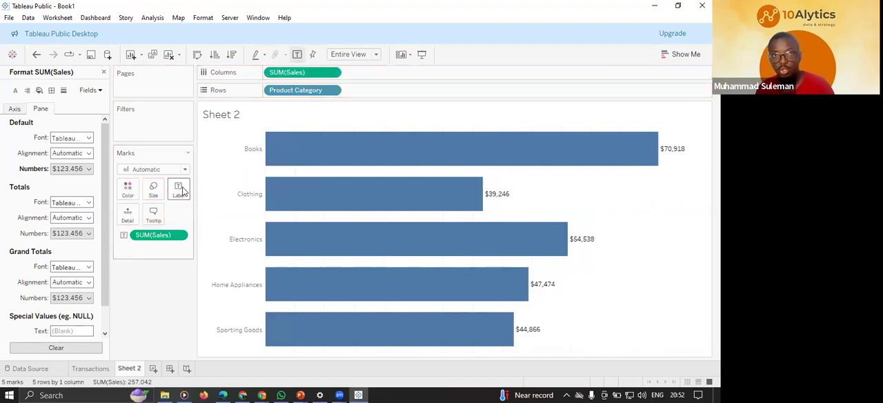
# Sort the product category bars in descending order by sum of Sales.
pyautogui.moveTo(676, 150)
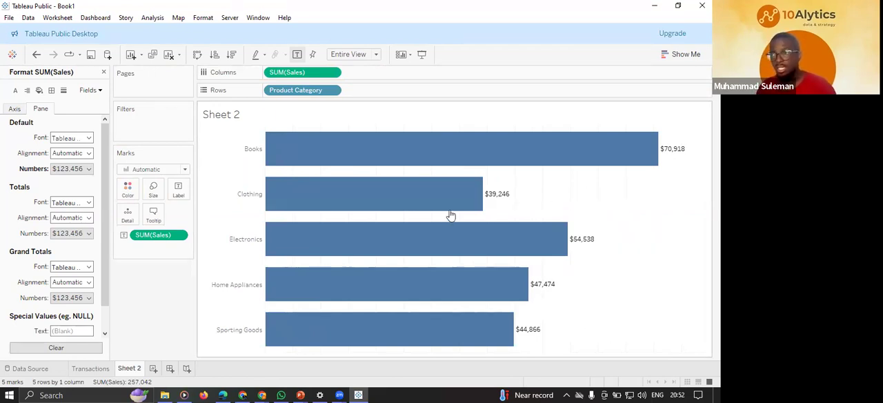
pyautogui.moveTo(298, 148)
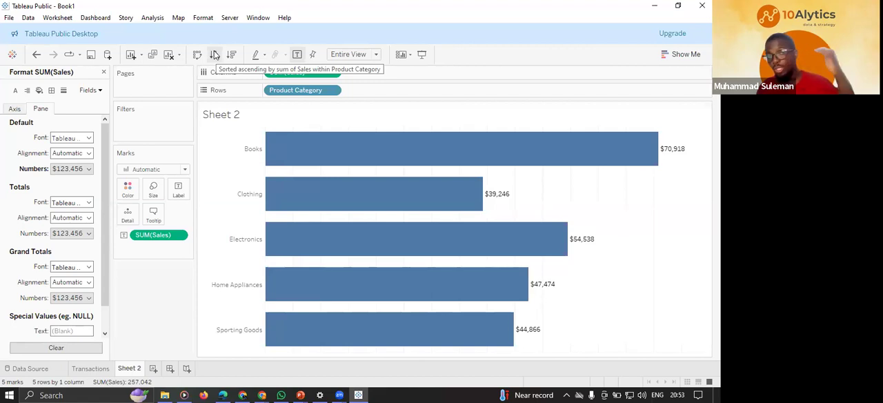
pyautogui.click(231, 55)
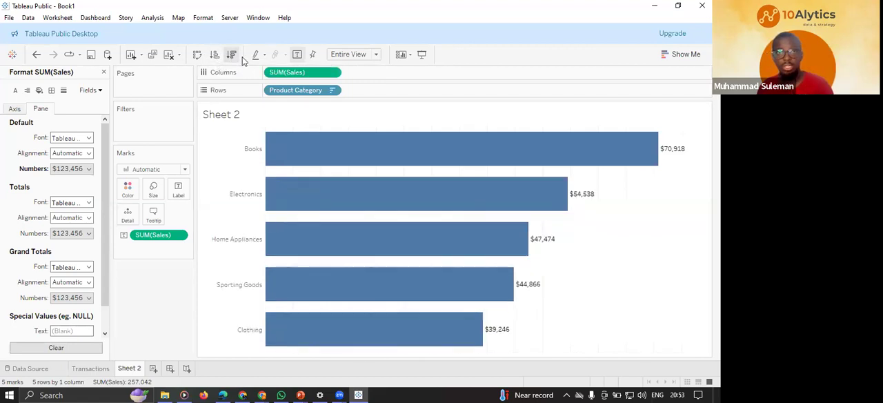
pyautogui.moveTo(545, 239)
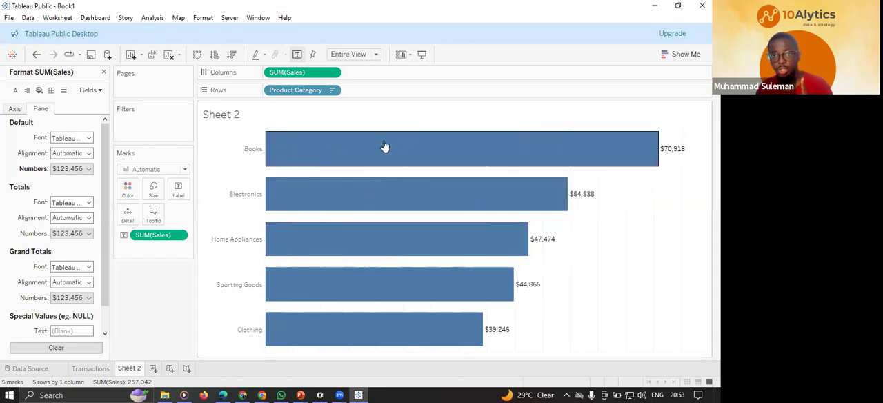
# Check the bar colour on the reference dashboard slide in PowerPoint and recolour the Tableau product category bars light orange.
pyautogui.click(300, 395)
pyautogui.click(263, 350)
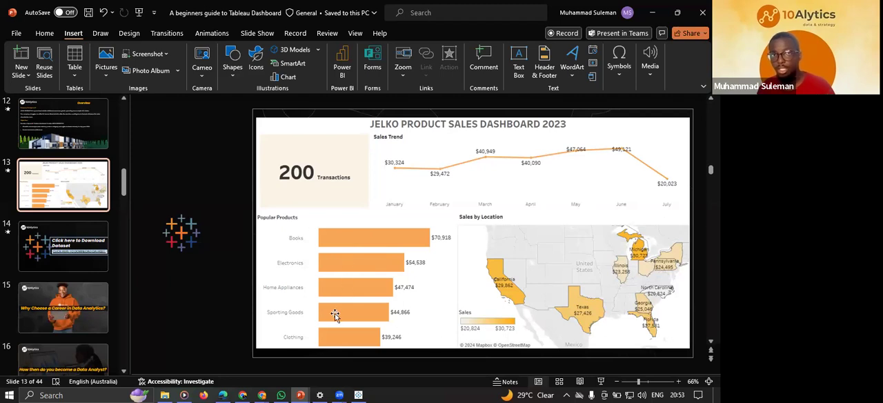
pyautogui.click(358, 395)
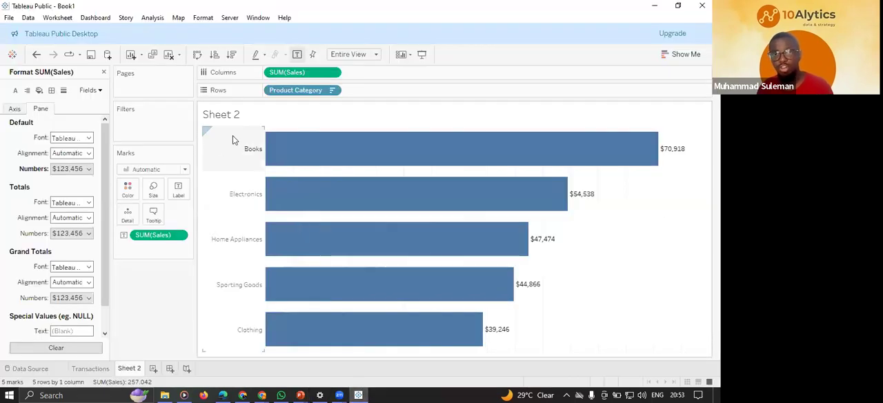
pyautogui.click(131, 187)
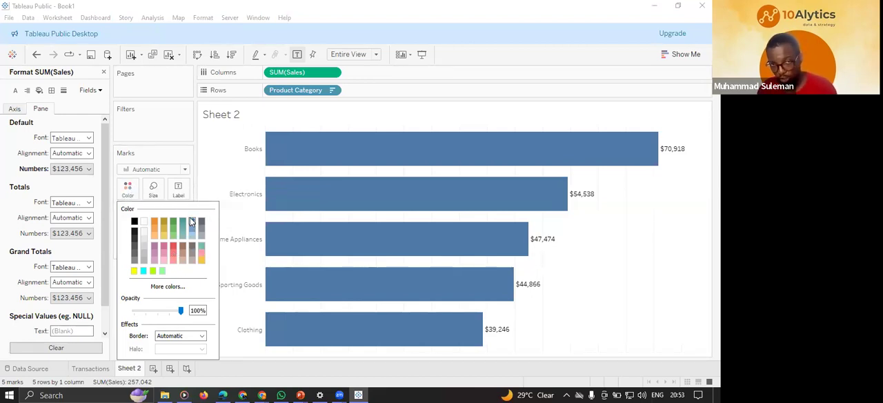
pyautogui.click(156, 229)
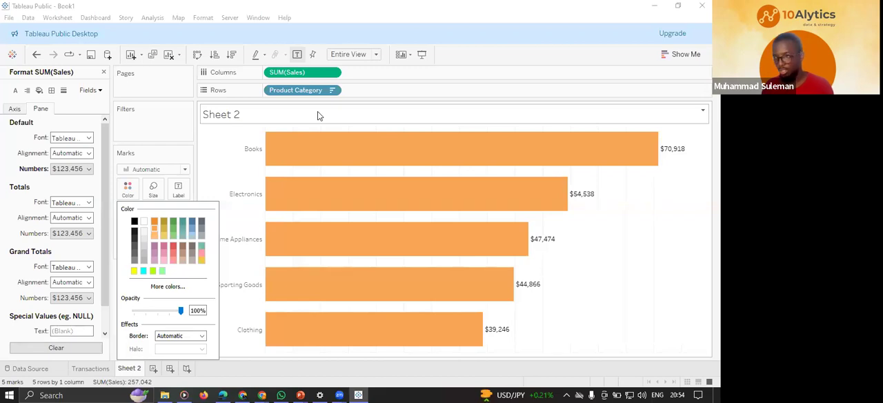
# Replace the sheet name placeholder in the bar chart's title with "Popular products".
pyautogui.doubleClick(257, 115)
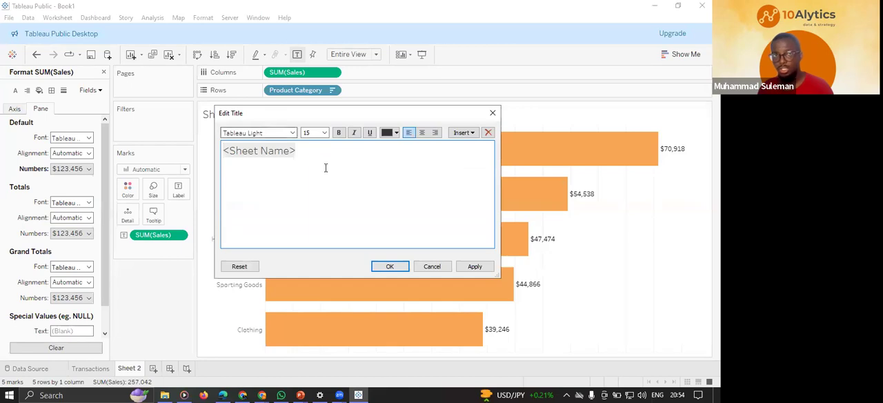
pyautogui.moveTo(314, 149); pyautogui.dragTo(219, 149)
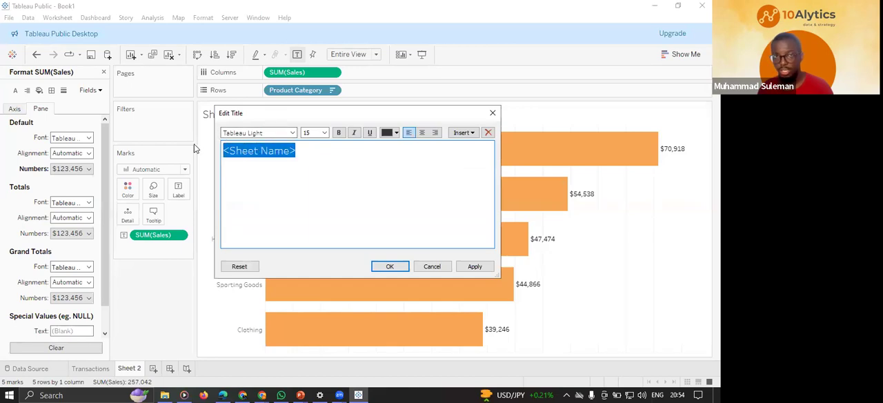
pyautogui.moveTo(314, 147); pyautogui.dragTo(212, 150)
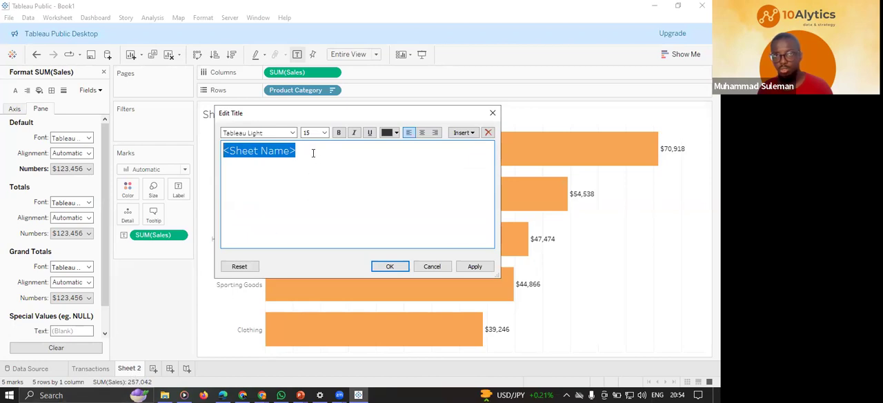
pyautogui.write('P')
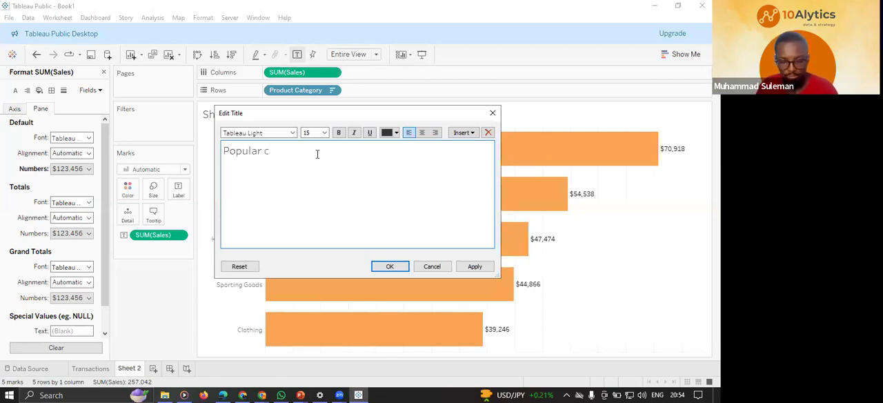
pyautogui.write('opular products')
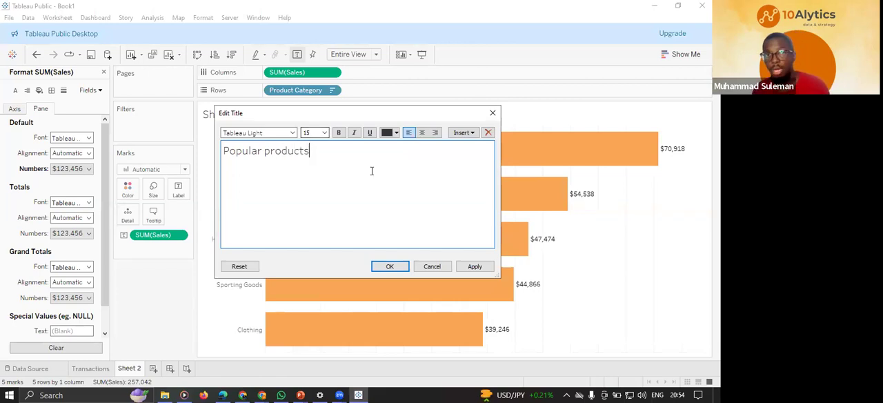
# Format the "Popular products" title in Tableau Bold at size 10 and apply it to the chart.
pyautogui.moveTo(321, 152); pyautogui.dragTo(272, 138)
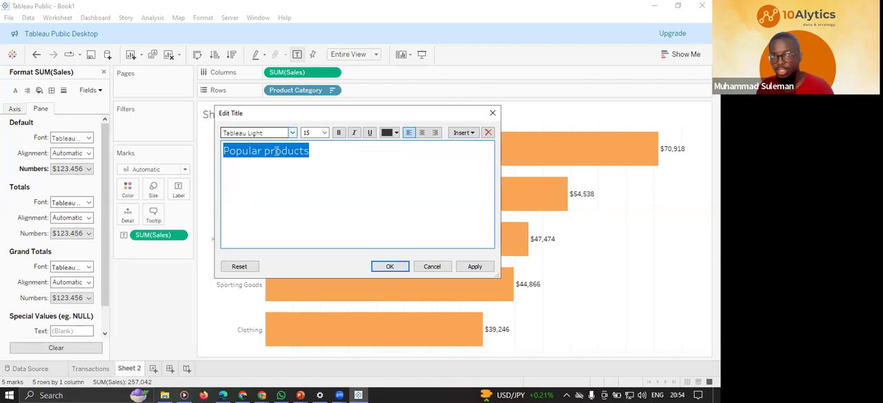
pyautogui.click(292, 134)
pyautogui.click(308, 150)
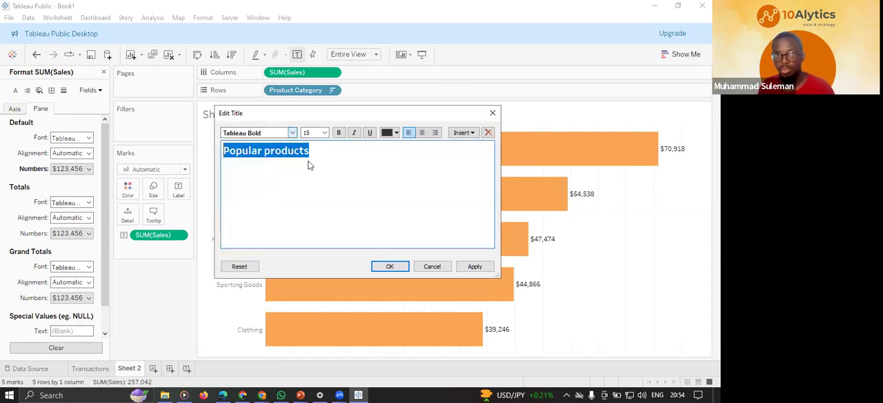
pyautogui.click(323, 133)
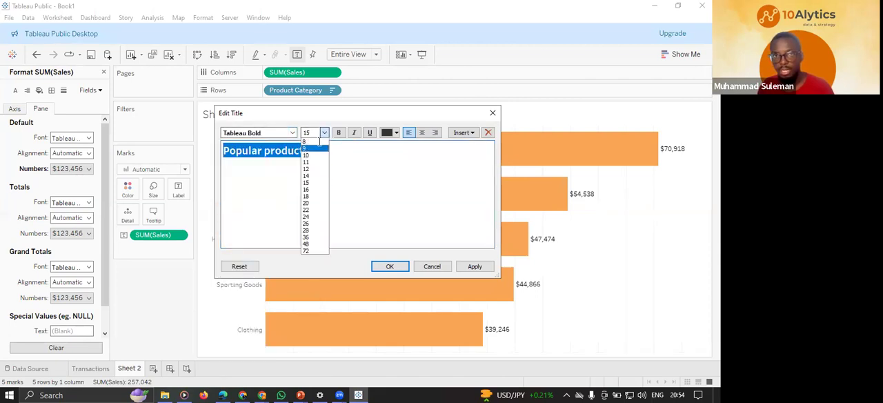
pyautogui.click(316, 153)
pyautogui.click(308, 132)
pyautogui.click(316, 152)
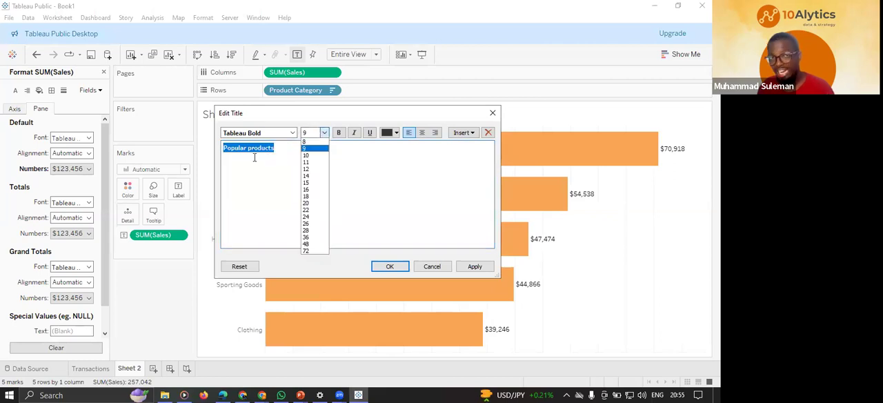
pyautogui.press('Down')
pyautogui.press('Return')
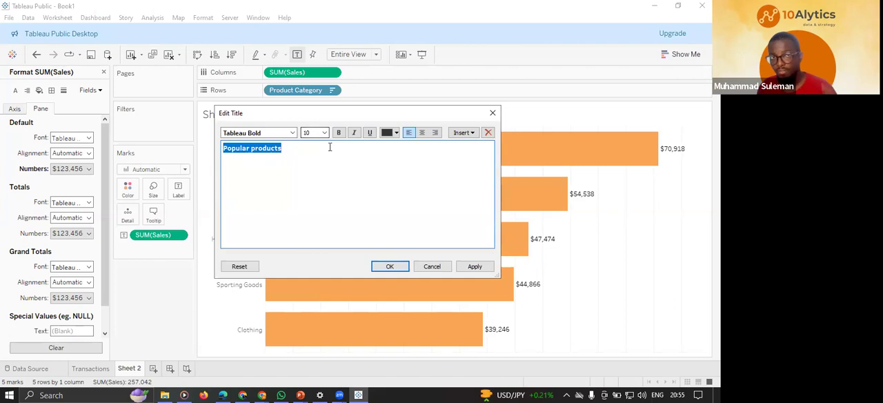
pyautogui.click(473, 267)
pyautogui.click(389, 269)
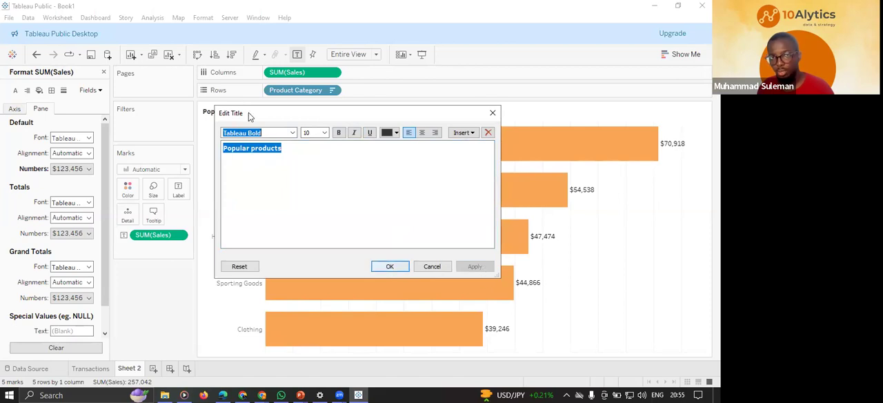
pyautogui.click(393, 268)
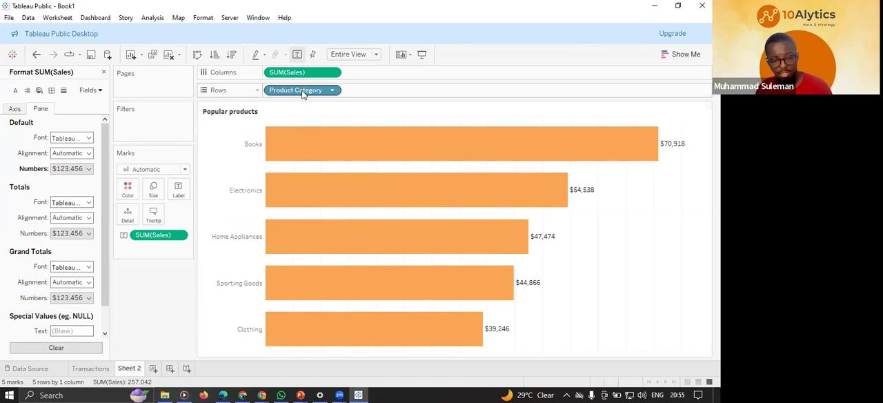
# Try colouring the bars by Product Category and remove that field from the colour marks.
pyautogui.moveTo(296, 90); pyautogui.dragTo(127, 190)
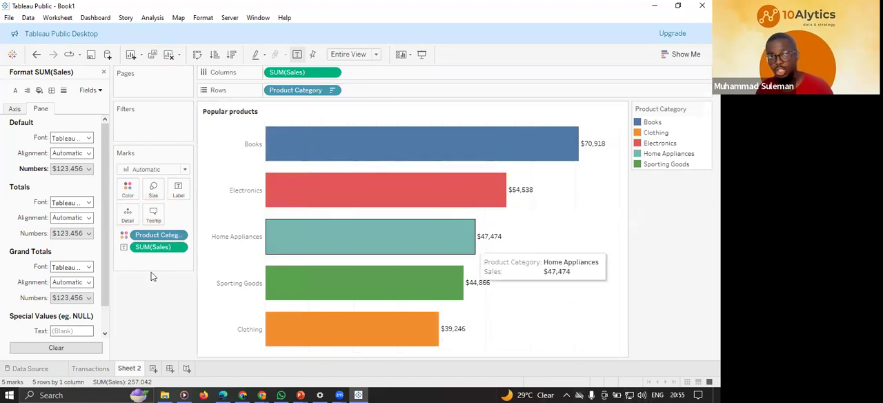
pyautogui.moveTo(157, 234); pyautogui.dragTo(335, 207)
pyautogui.moveTo(157, 310); pyautogui.dragTo(153, 320)
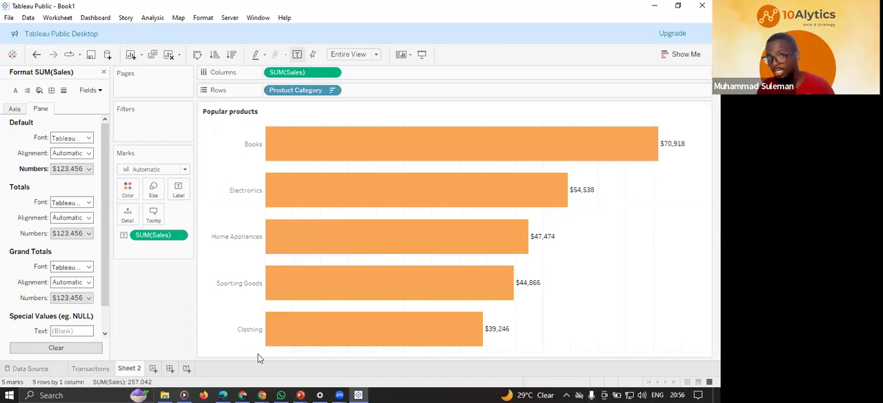
# Rename the Sheet 2 worksheet as "product analysis".
pyautogui.moveTo(404, 301)
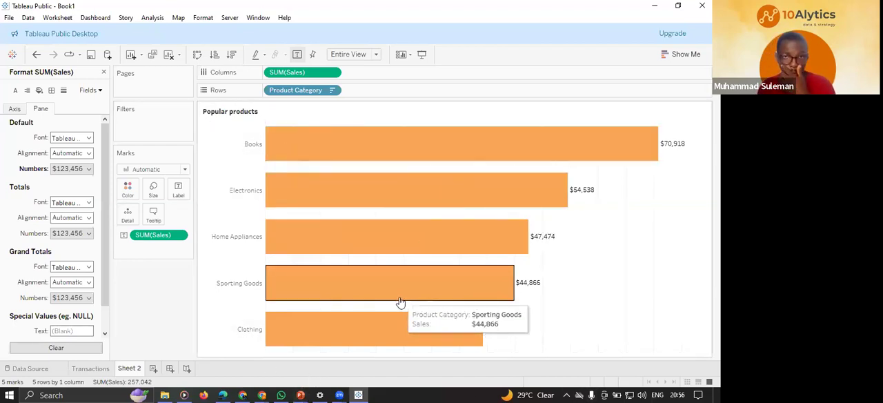
pyautogui.doubleClick(130, 369)
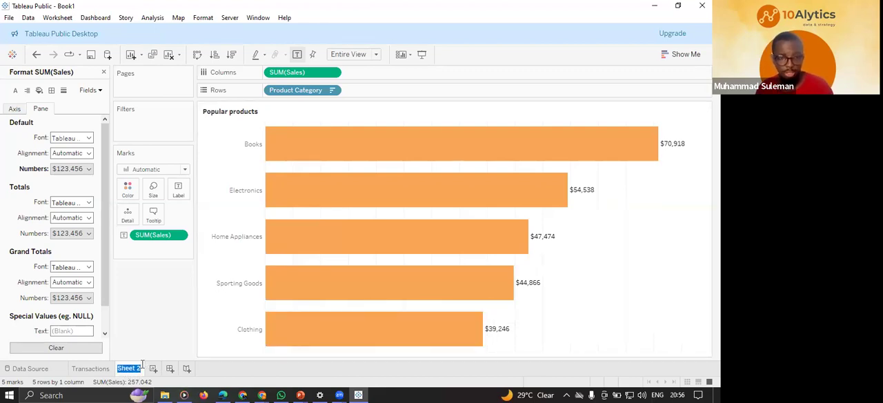
pyautogui.moveTo(142, 366)
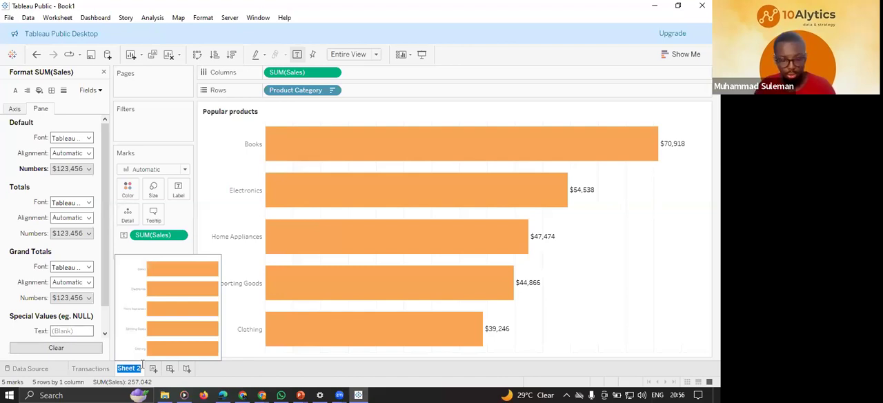
pyautogui.write('pro')
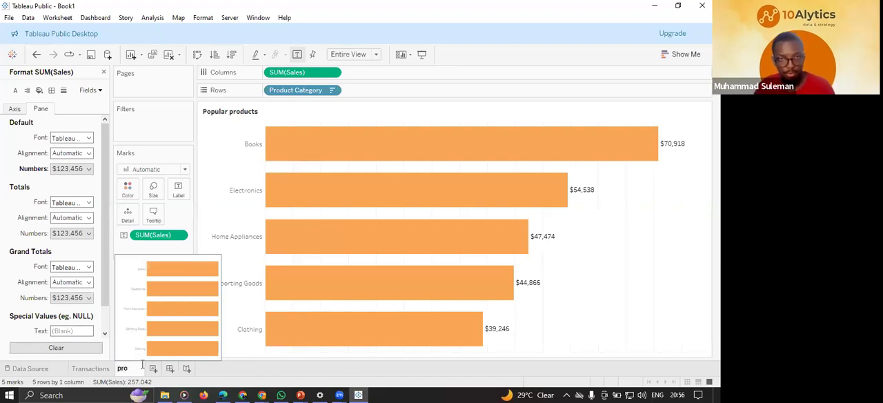
pyautogui.write('duct-')
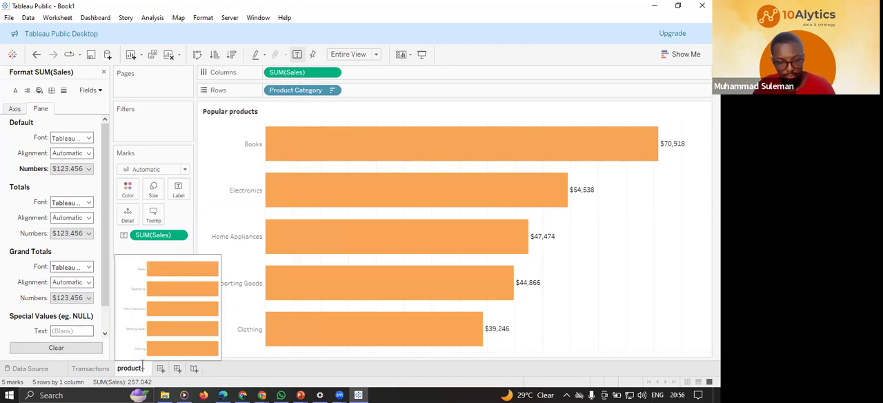
pyautogui.write('analysis')
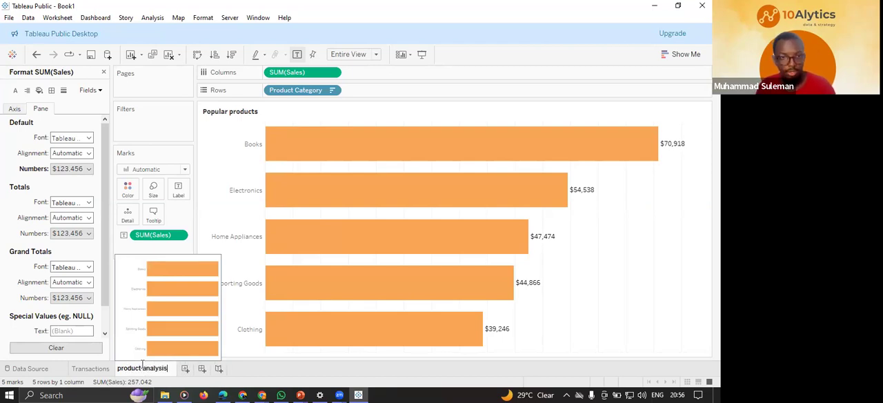
pyautogui.press('Return')
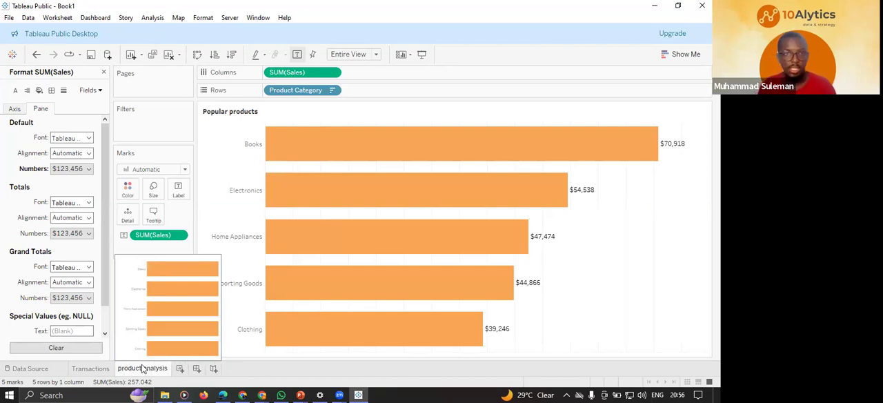
# Add a new worksheet and plot the State field on it as a map.
pyautogui.click(180, 370)
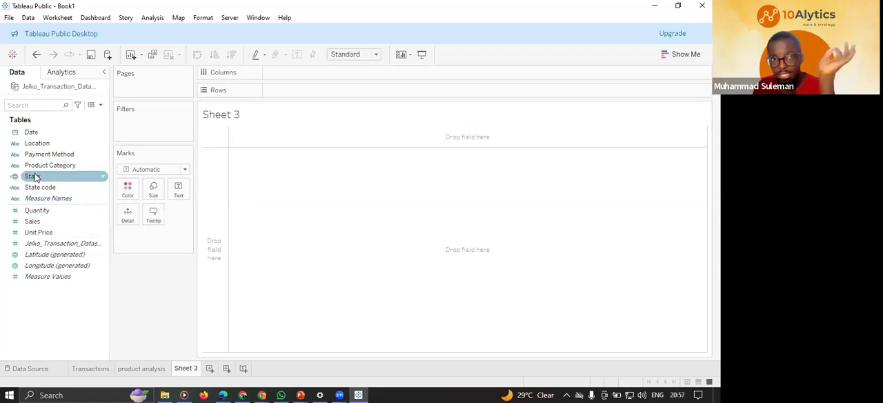
pyautogui.moveTo(57, 175); pyautogui.dragTo(473, 252)
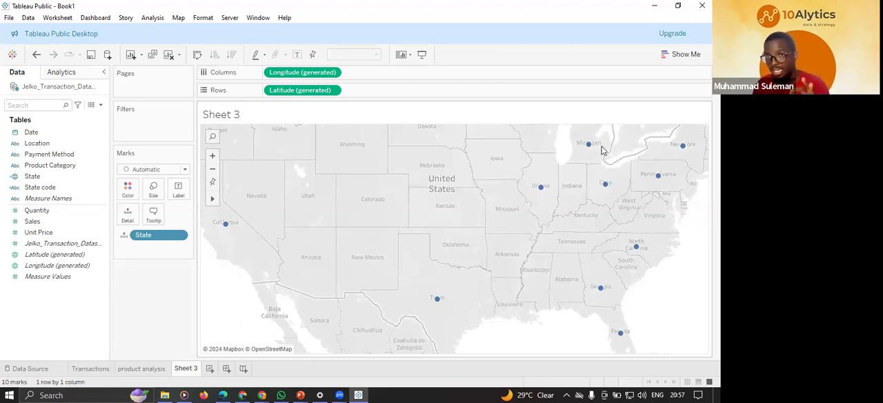
pyautogui.moveTo(683, 155)
pyautogui.moveTo(659, 178)
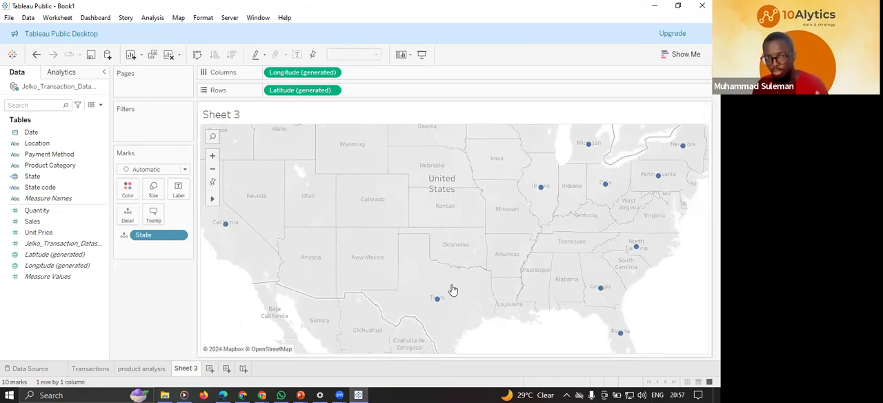
# Colour the states on the map by the Sales field.
pyautogui.click(165, 234)
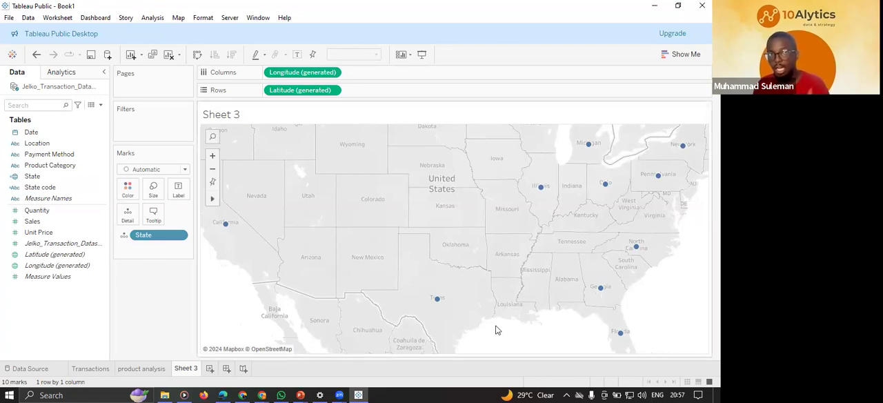
pyautogui.click(41, 188)
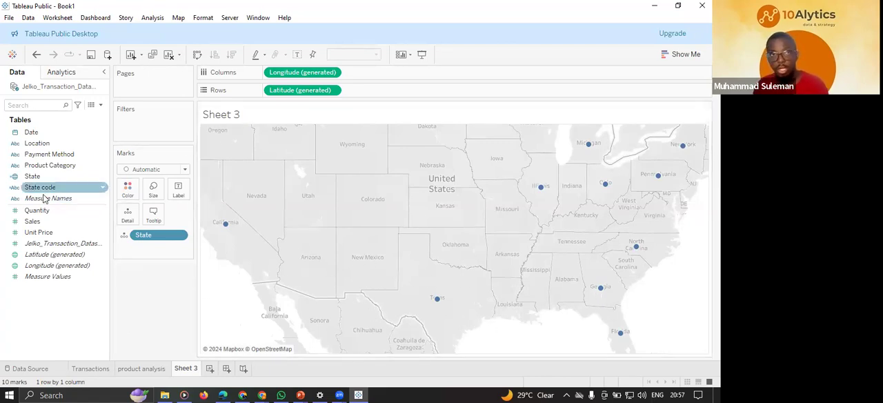
pyautogui.click(52, 222)
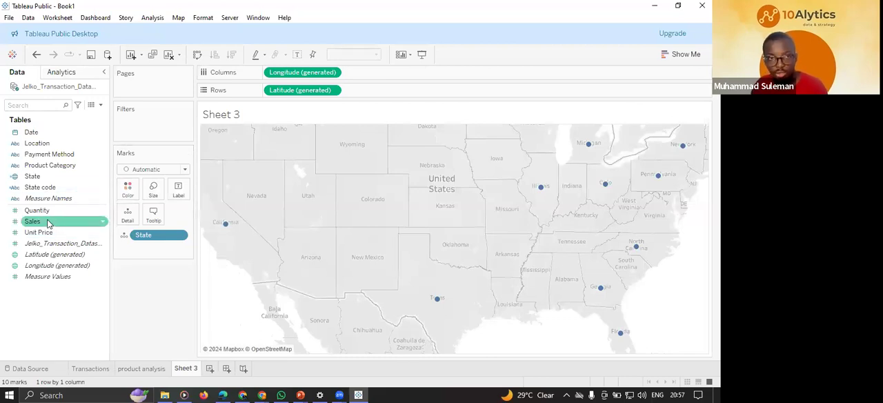
pyautogui.moveTo(49, 223); pyautogui.dragTo(129, 194)
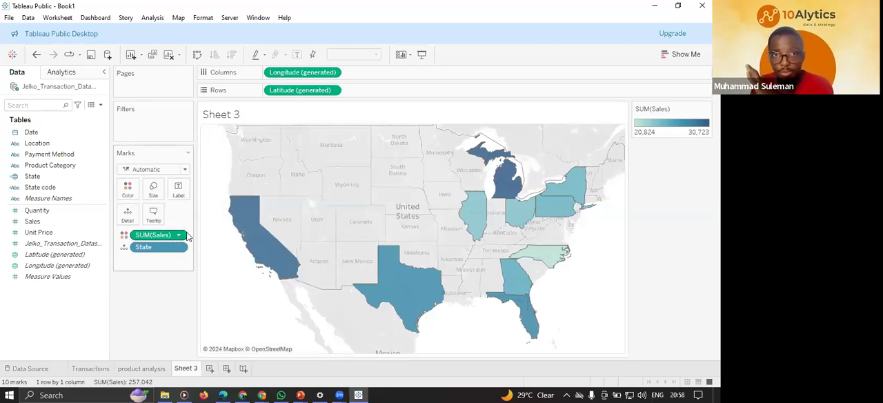
pyautogui.moveTo(257, 238)
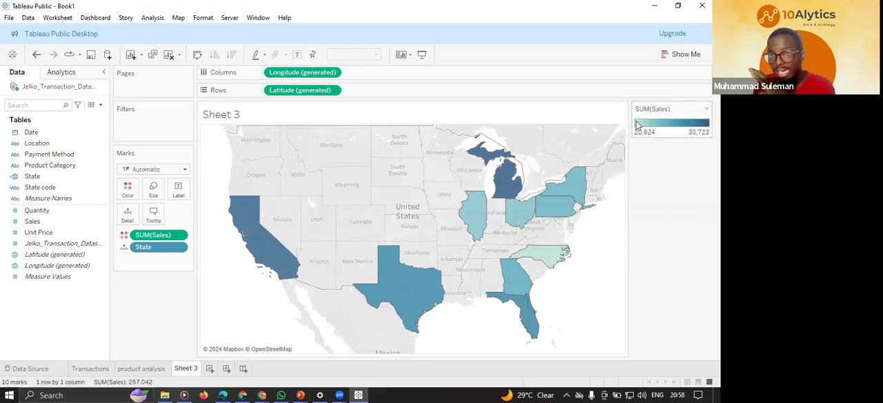
pyautogui.moveTo(552, 260)
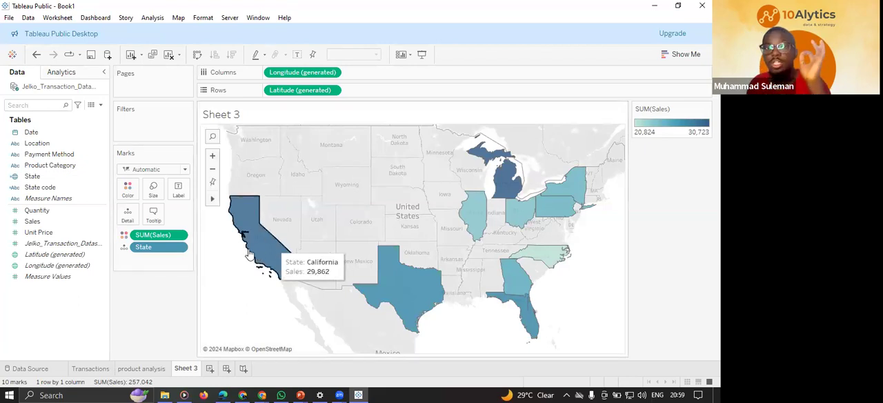
# Try labelling the states on the map with Sales and remove that label field.
pyautogui.click(127, 370)
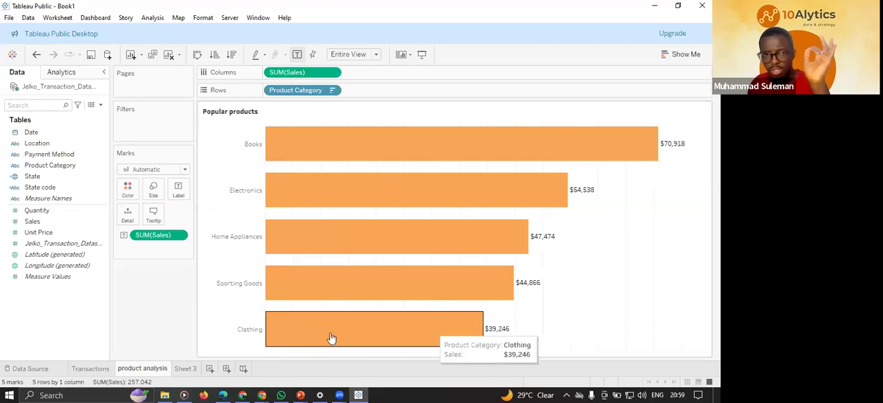
pyautogui.click(185, 368)
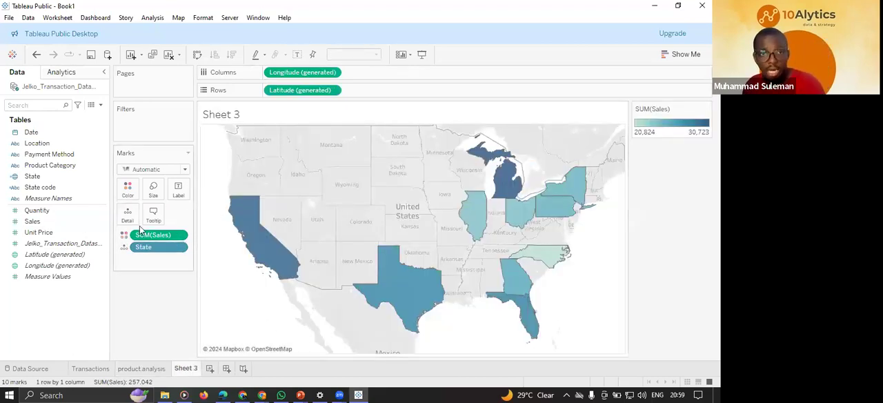
pyautogui.moveTo(46, 224); pyautogui.dragTo(179, 191)
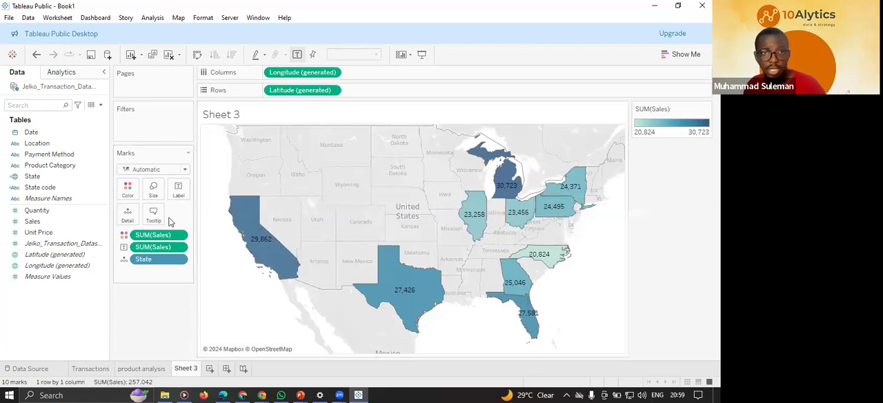
pyautogui.moveTo(157, 250); pyautogui.dragTo(78, 336)
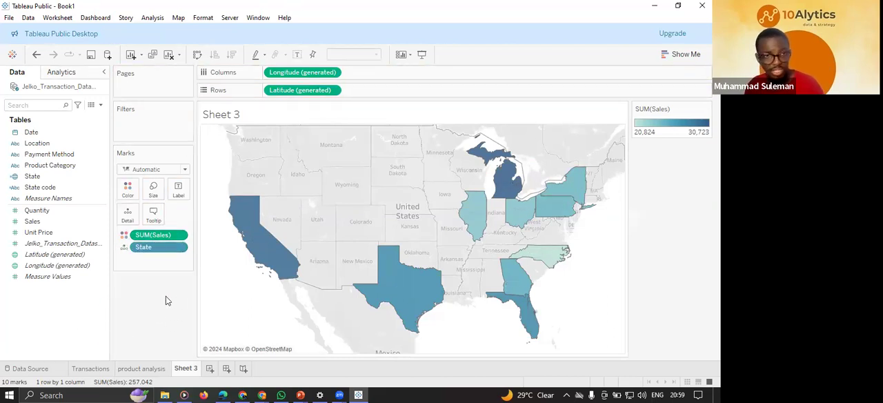
# Label each state on the map with its State name and its Sales value.
pyautogui.moveTo(411, 291)
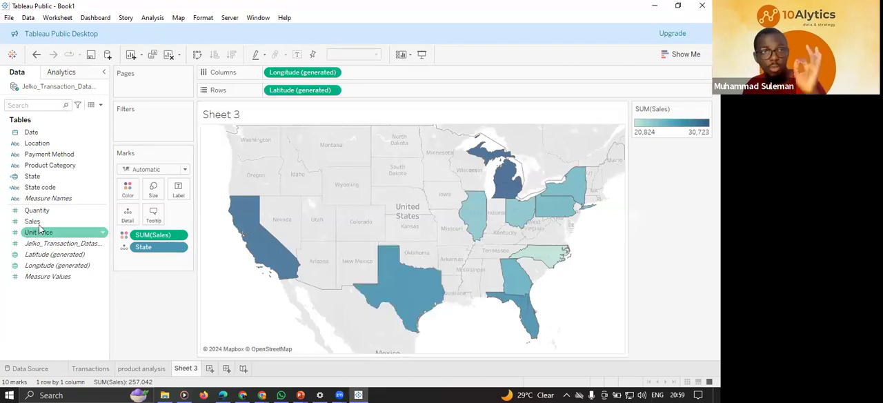
pyautogui.click(53, 178)
pyautogui.moveTo(54, 178); pyautogui.dragTo(181, 196)
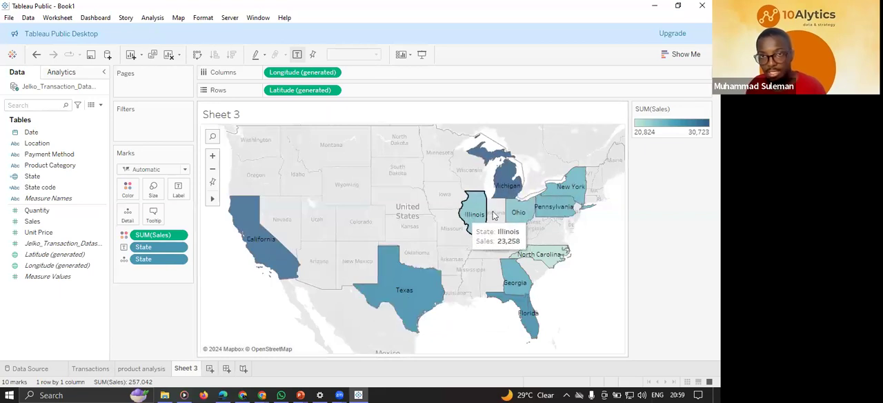
pyautogui.moveTo(552, 191)
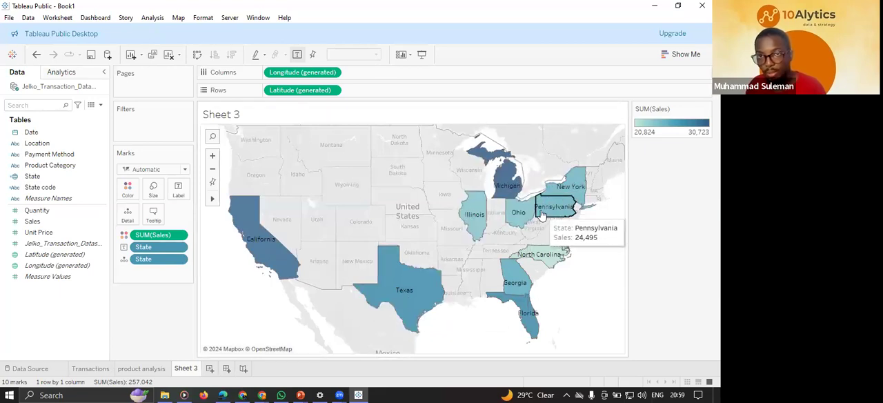
pyautogui.moveTo(522, 233)
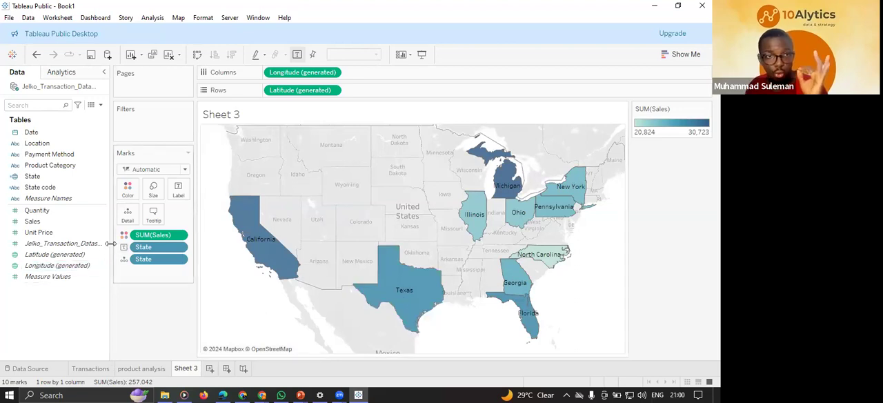
pyautogui.moveTo(32, 221); pyautogui.dragTo(178, 187)
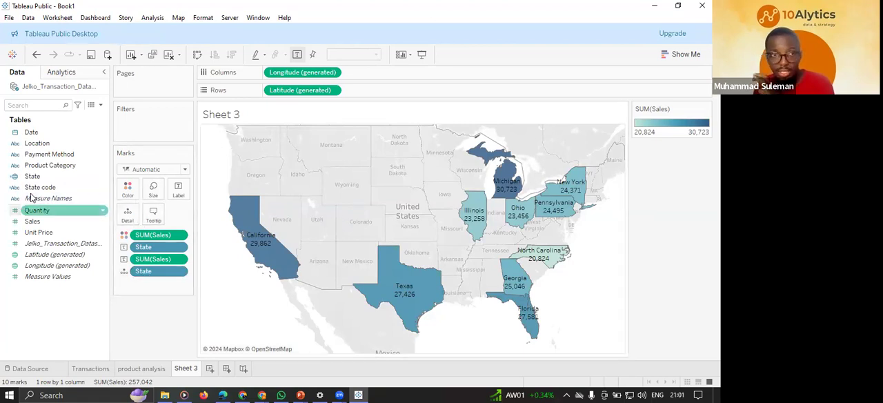
pyautogui.click(41, 176)
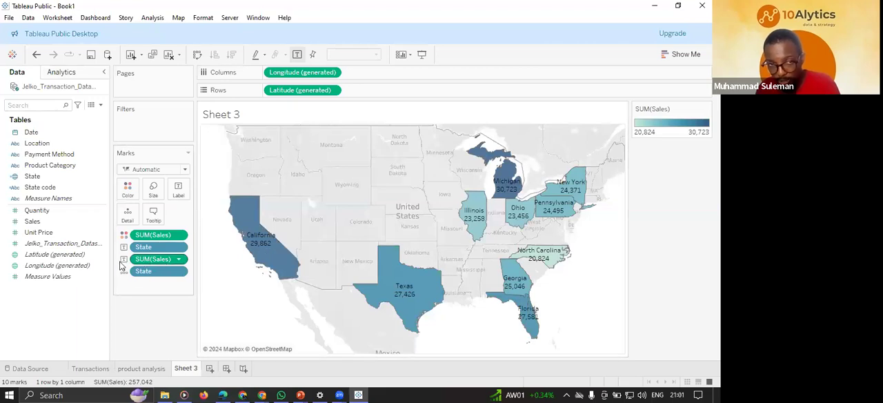
# Format the Sales labels on the map as Currency (Custom) with 0 decimal places.
pyautogui.click(179, 260)
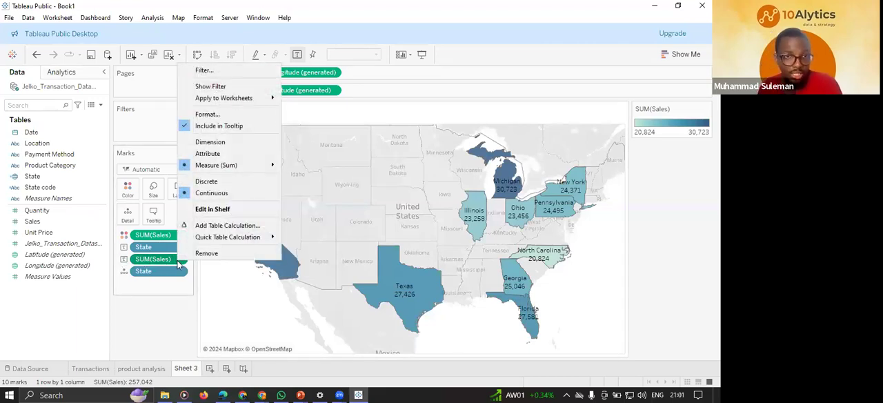
pyautogui.click(237, 116)
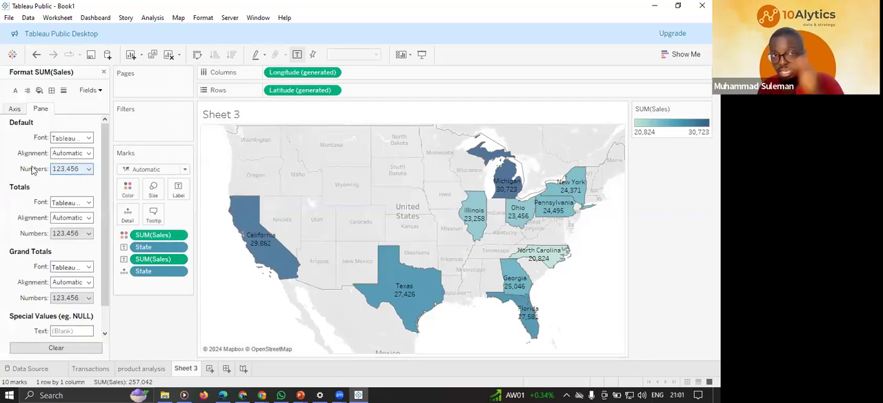
pyautogui.click(84, 170)
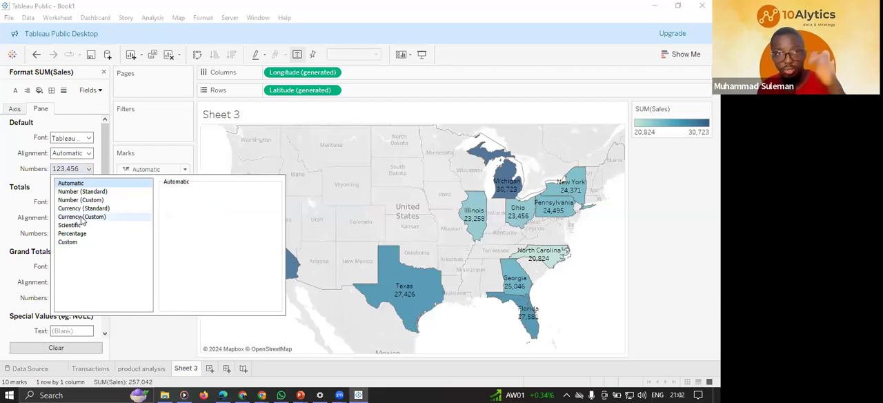
pyautogui.click(82, 217)
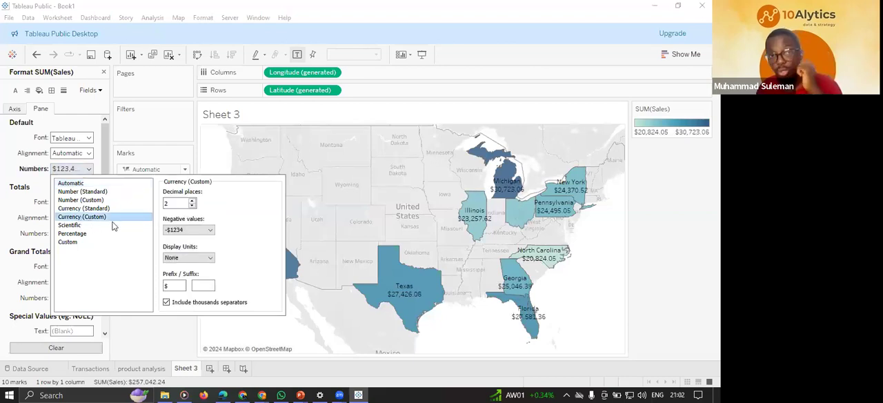
pyautogui.click(193, 205)
pyautogui.click(192, 206)
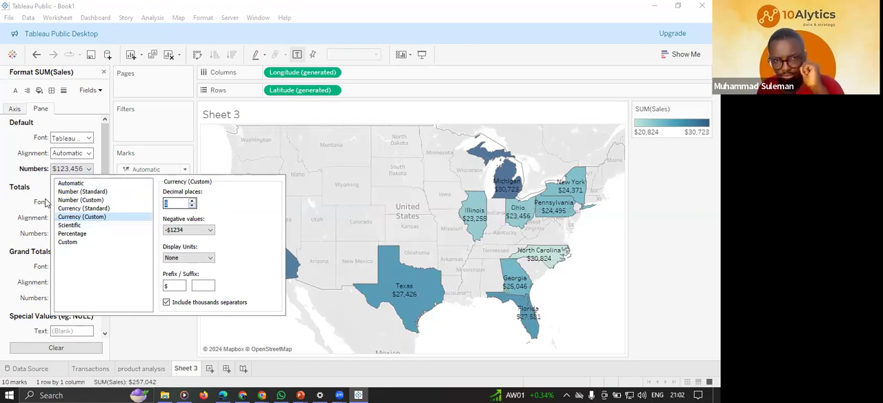
pyautogui.moveTo(569, 199)
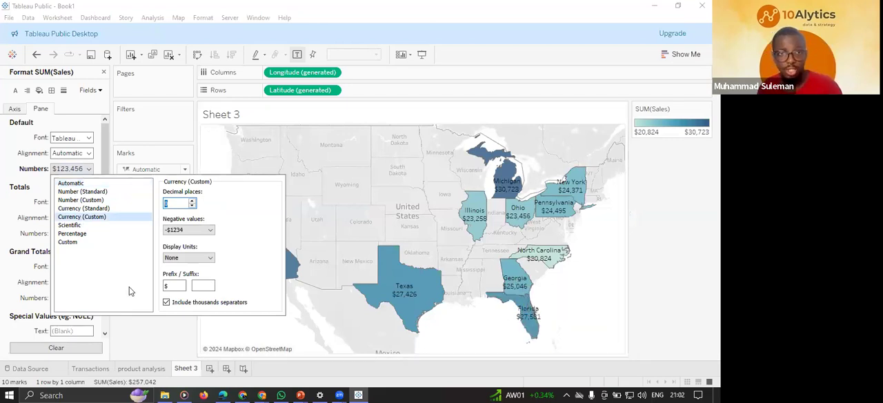
pyautogui.click(151, 341)
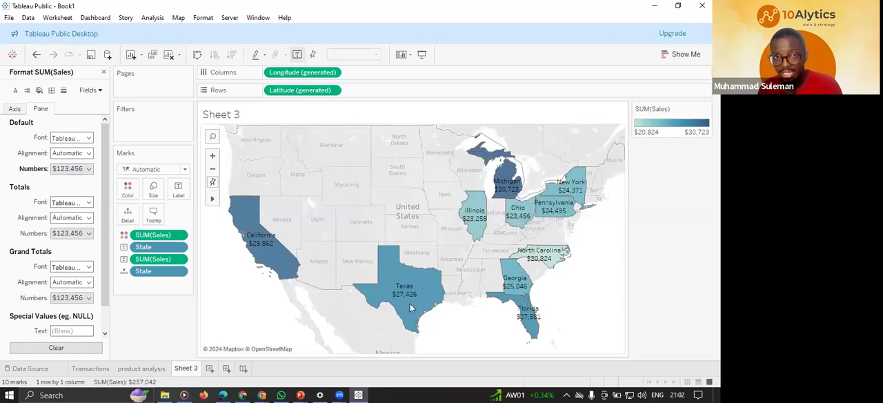
# Change the map's Sales colour palette to a custom sequential orange, #ffaa00, and apply it.
pyautogui.click(137, 369)
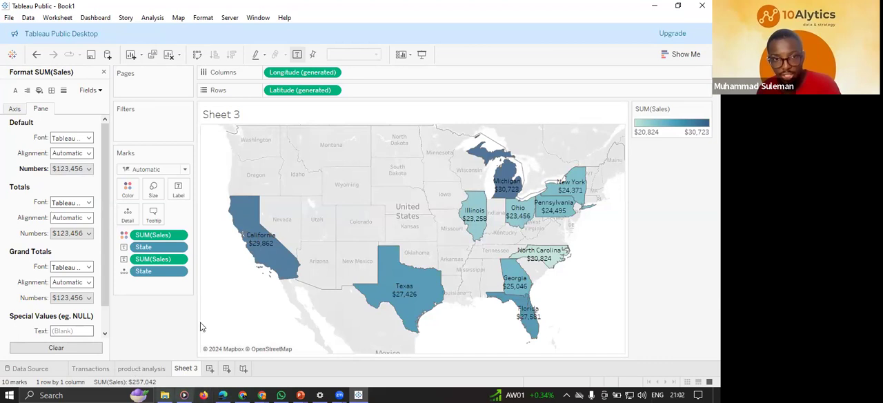
pyautogui.click(184, 368)
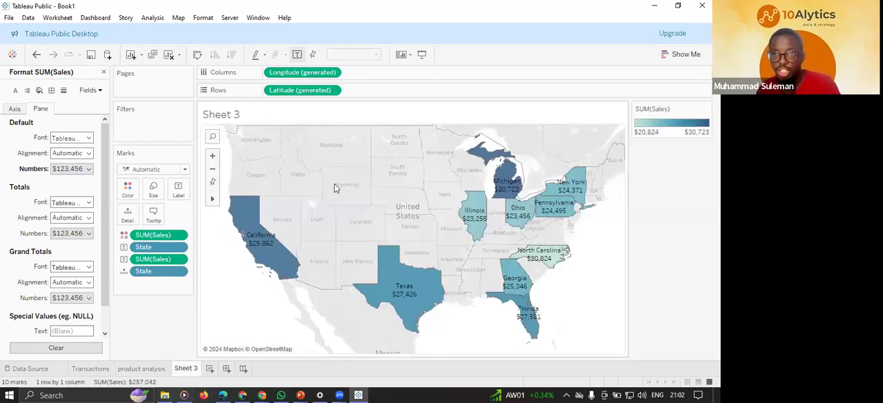
pyautogui.click(134, 188)
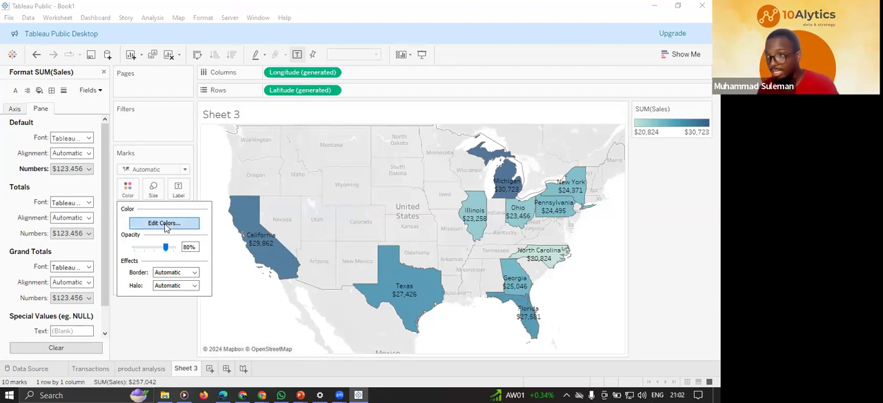
pyautogui.click(149, 225)
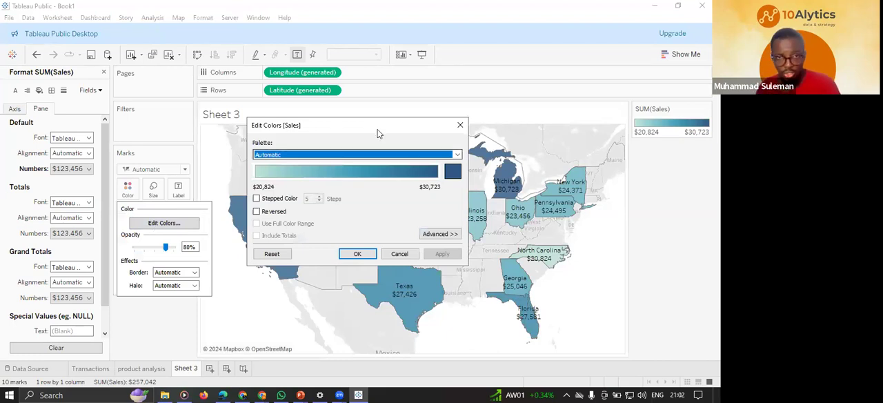
pyautogui.click(453, 172)
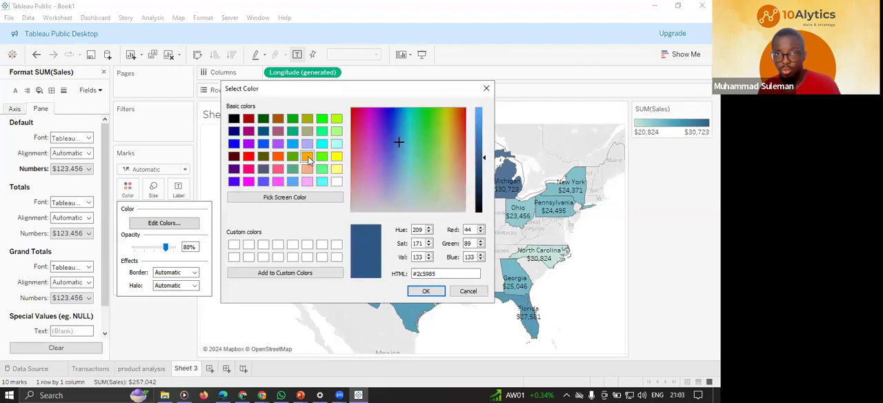
pyautogui.click(308, 158)
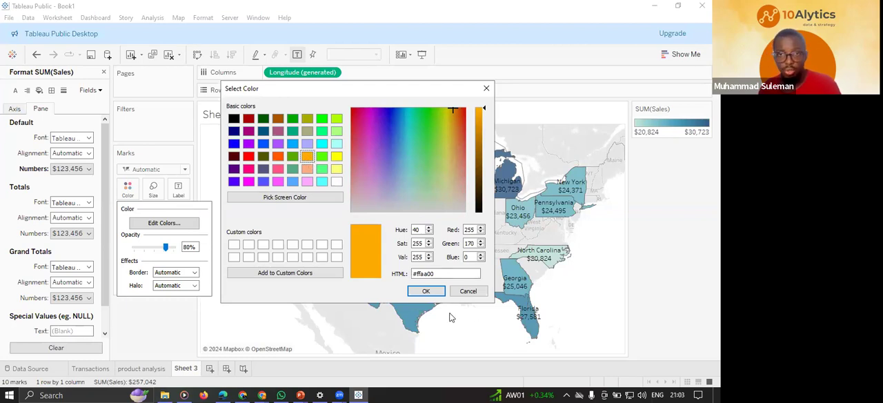
pyautogui.click(427, 291)
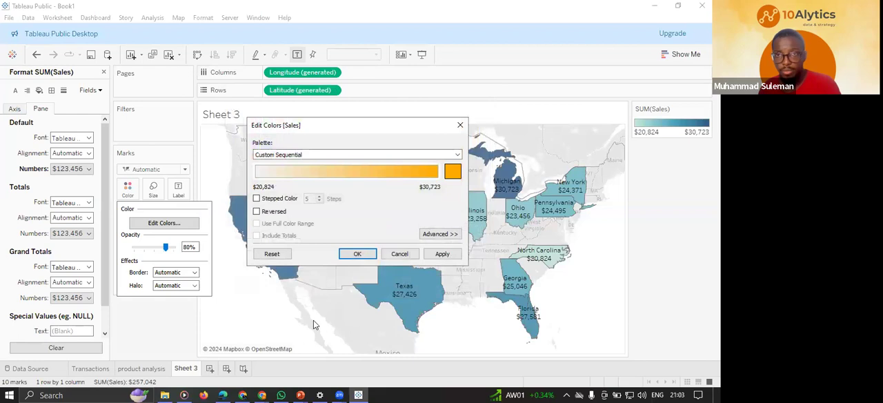
pyautogui.click(441, 254)
pyautogui.click(358, 254)
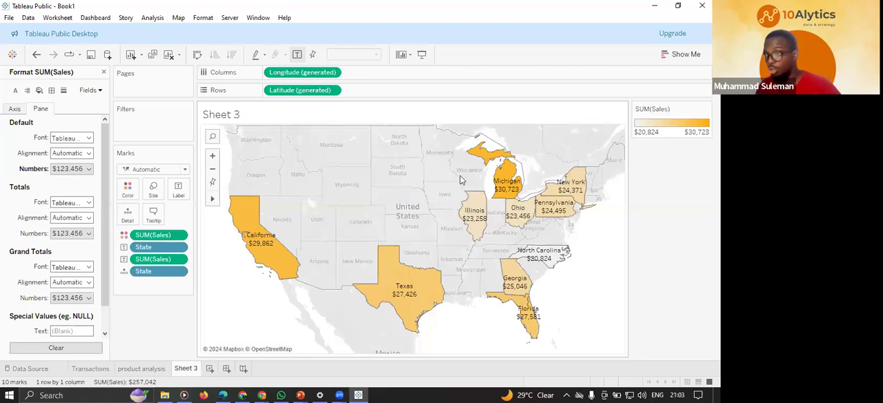
# Rename the map sheet as "Location analysis".
pyautogui.moveTo(507, 199)
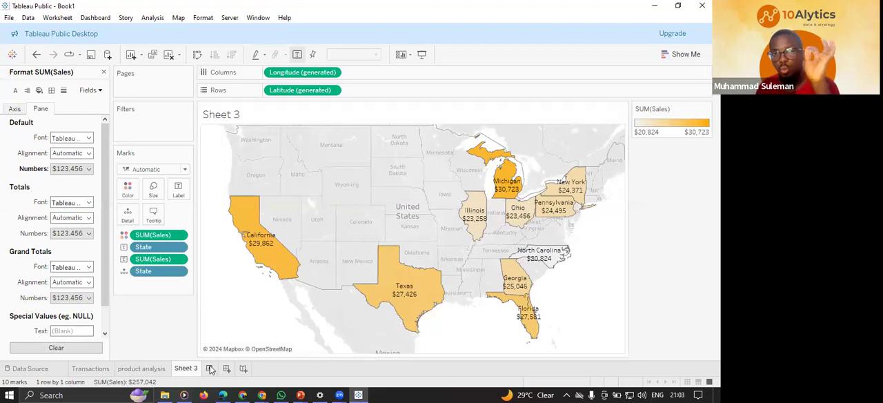
pyautogui.doubleClick(187, 370)
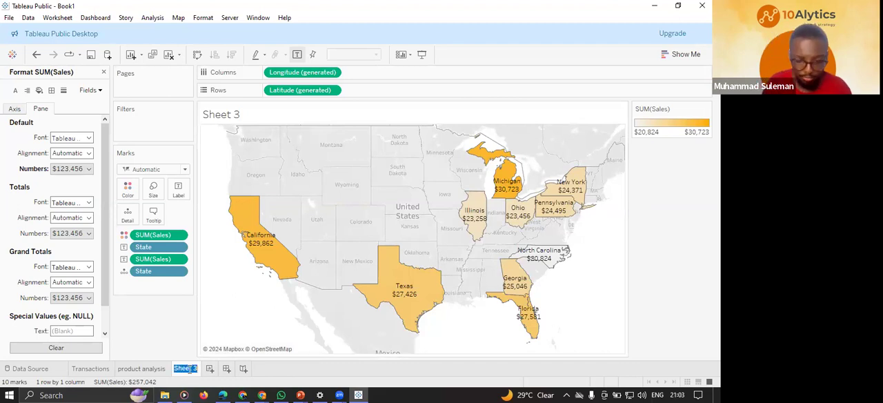
pyautogui.write('Location')
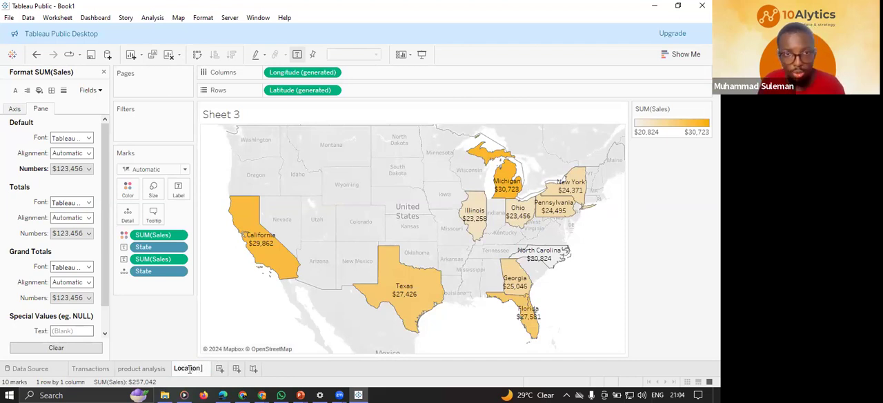
pyautogui.write(' analysis')
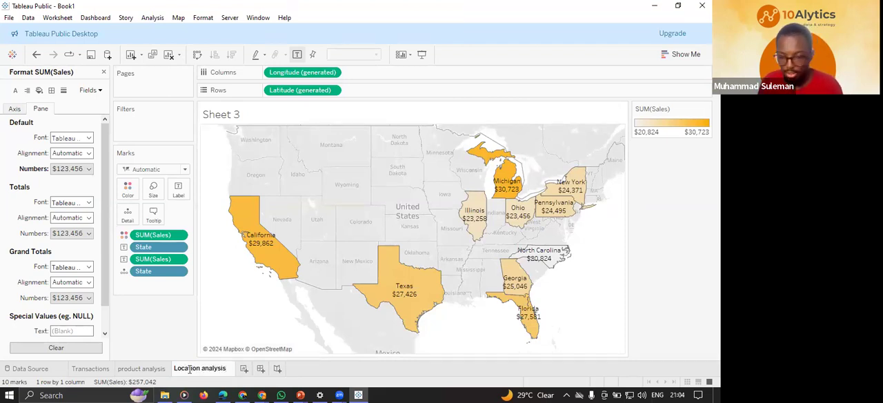
pyautogui.press('Return')
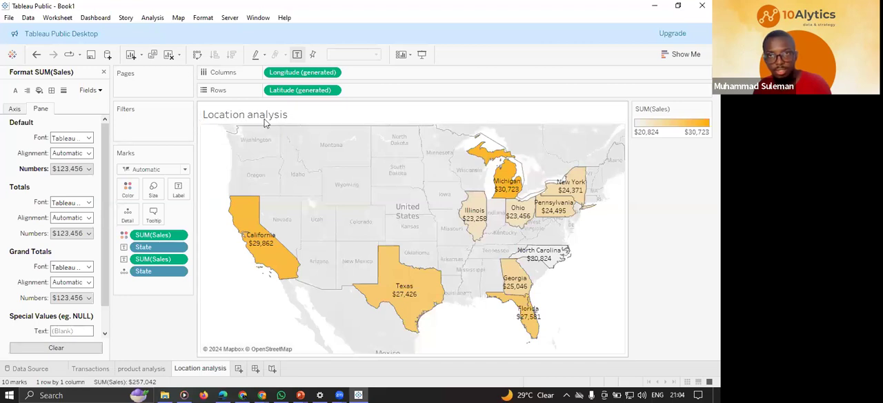
# Format the Location analysis sheet title in Tableau Bold at size 10 and apply it.
pyautogui.doubleClick(305, 114)
pyautogui.tripleClick(306, 152)
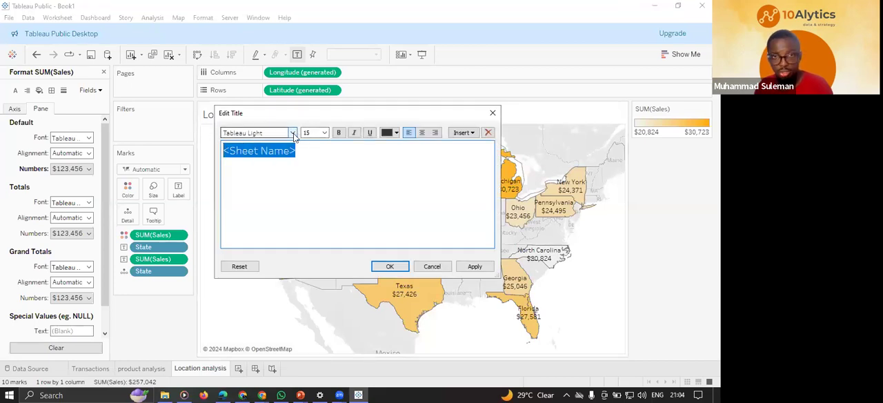
pyautogui.click(292, 133)
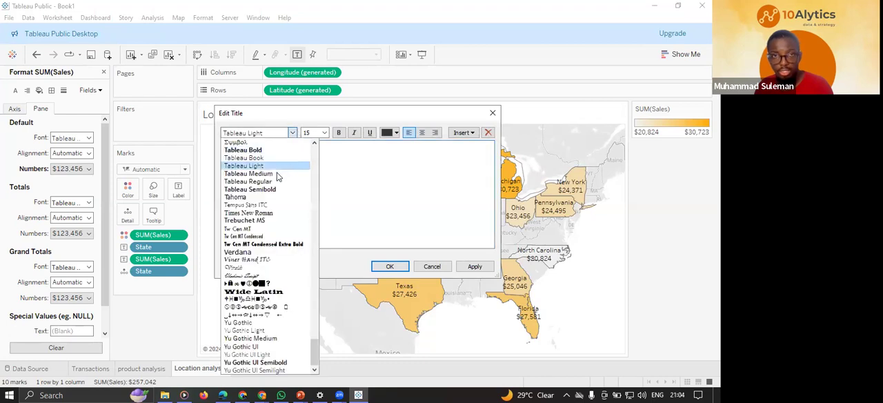
pyautogui.click(263, 150)
pyautogui.click(325, 132)
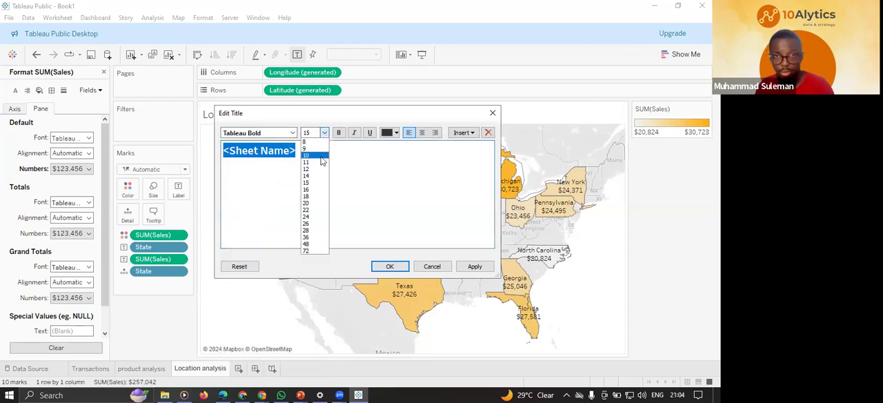
pyautogui.click(323, 156)
pyautogui.click(476, 267)
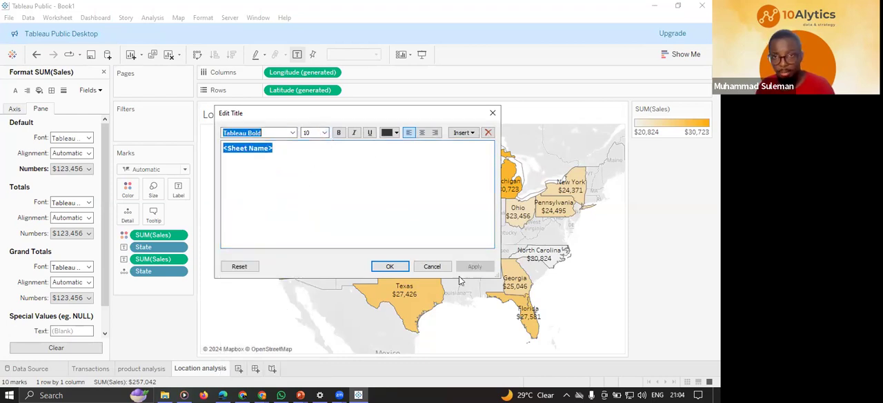
pyautogui.click(401, 268)
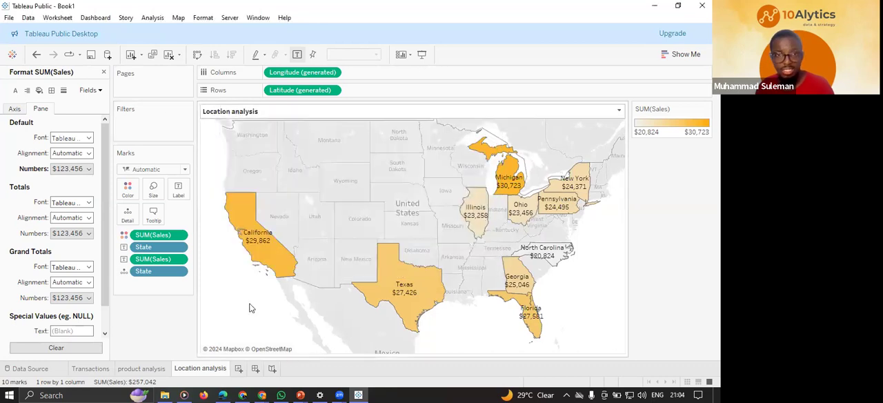
# Add a new worksheet, check the sample dashboard slide in PowerPoint for the remaining chart, and return to Tableau Public.
pyautogui.hotkey('ctrl', 'm')
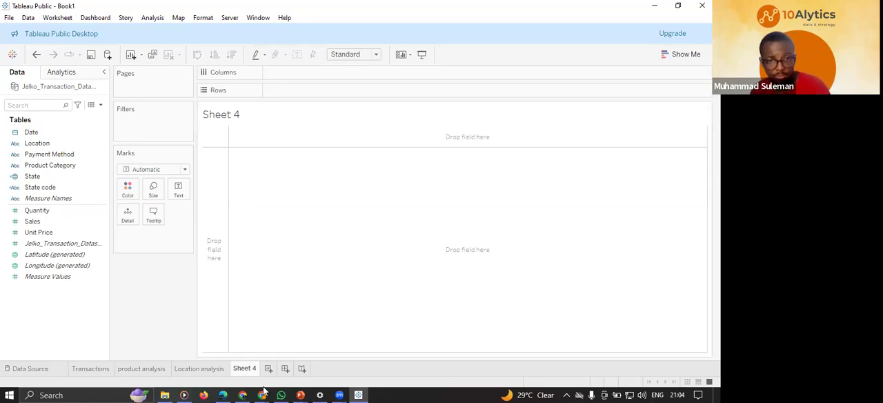
pyautogui.moveTo(263, 393)
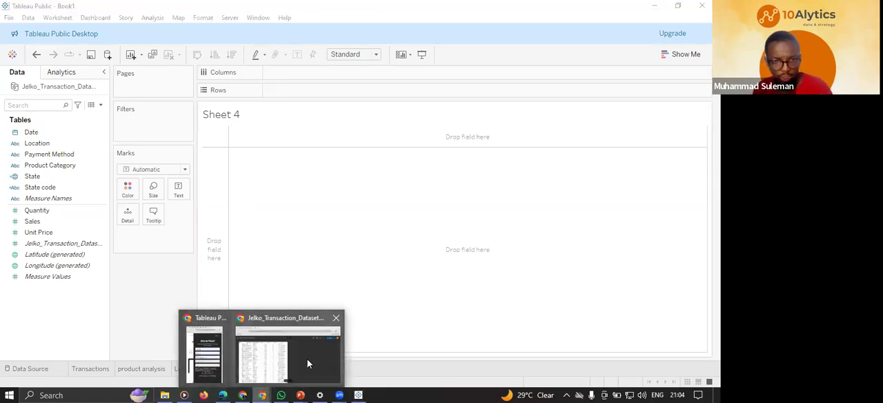
pyautogui.click(286, 353)
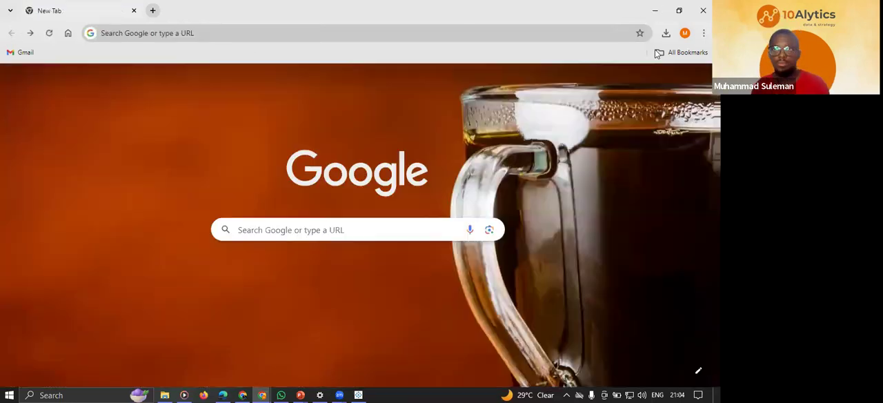
pyautogui.click(658, 9)
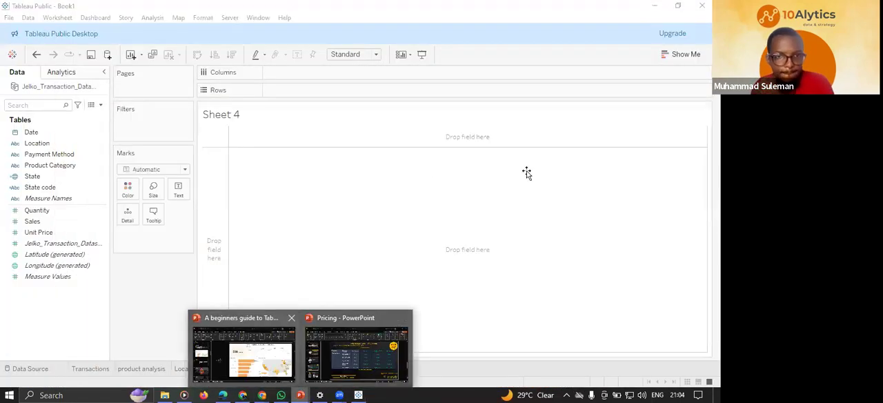
pyautogui.click(245, 345)
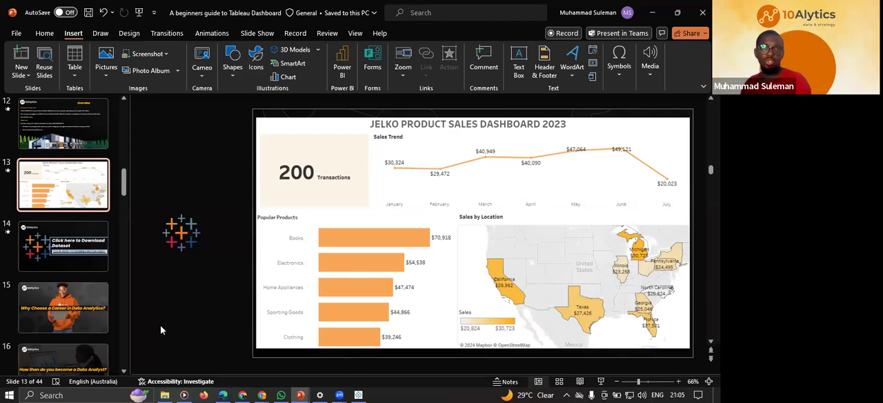
pyautogui.click(358, 395)
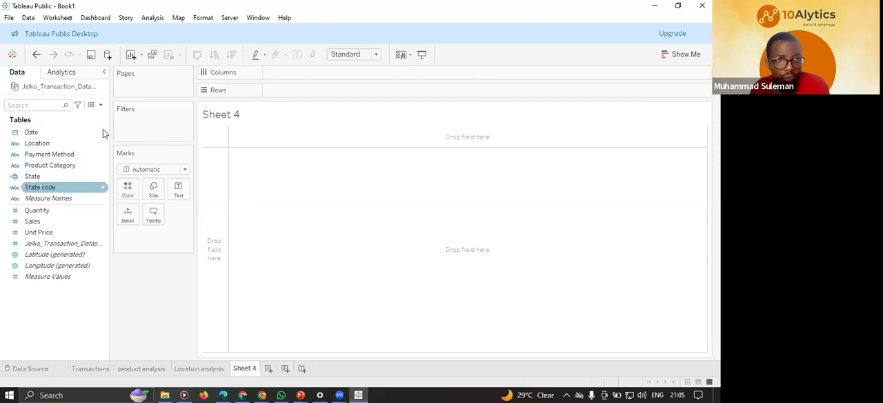
# Place Date on Rows and Sales on Columns, and set the Date level to discrete Month.
pyautogui.moveTo(62, 133); pyautogui.dragTo(25, 127)
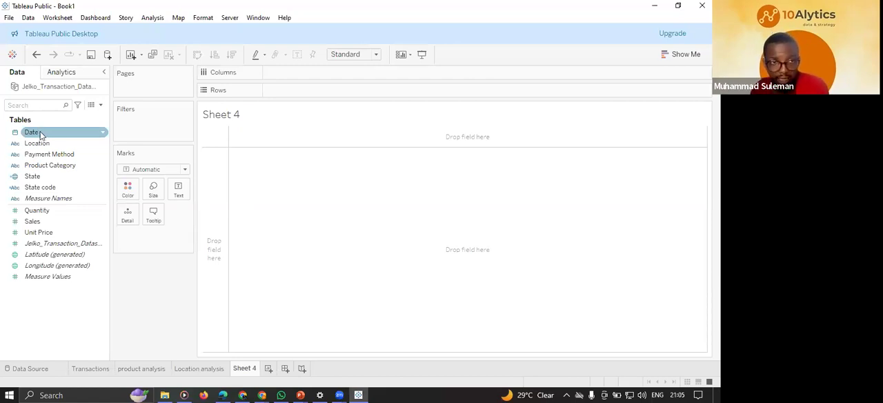
pyautogui.moveTo(183, 127); pyautogui.dragTo(283, 89)
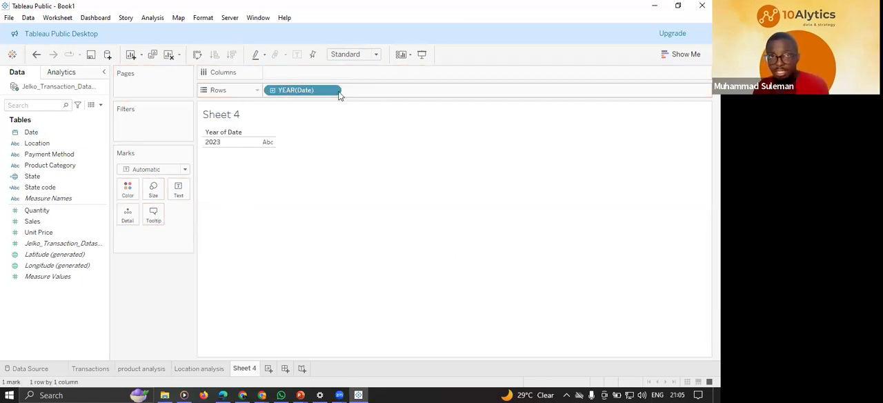
pyautogui.click(39, 187)
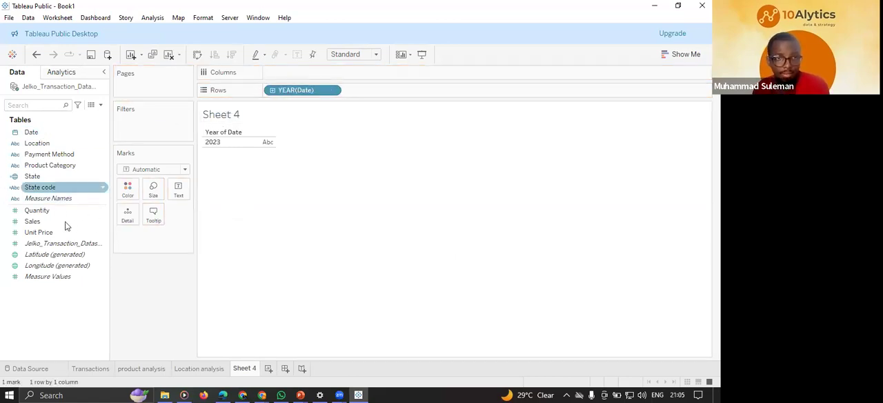
pyautogui.moveTo(48, 222); pyautogui.dragTo(291, 78)
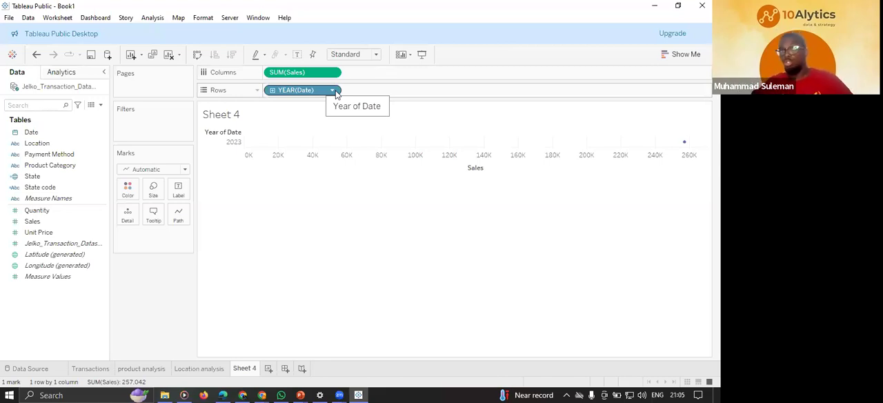
pyautogui.click(332, 91)
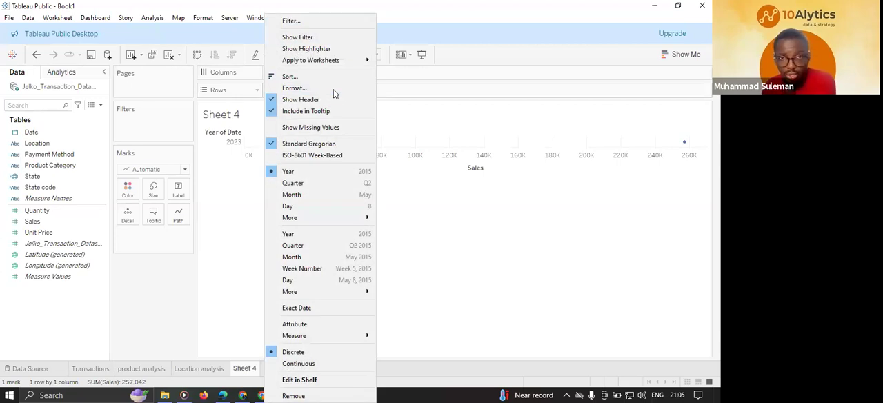
pyautogui.click(363, 197)
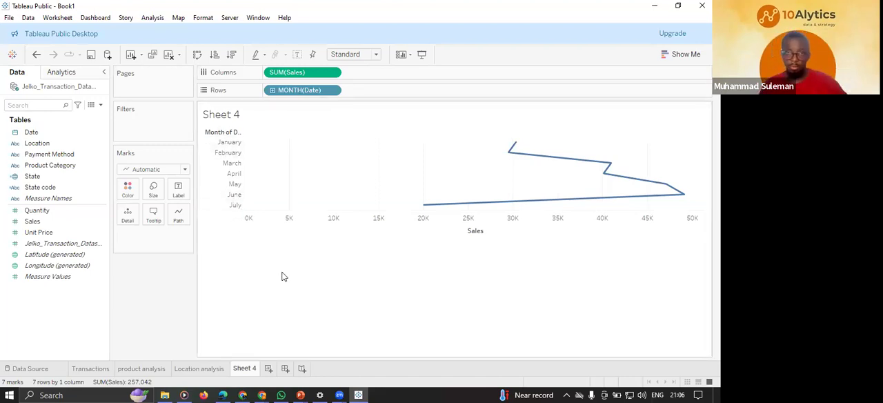
# Swap the chart's rows and columns so months run horizontally, and fit the chart to Entire View.
pyautogui.moveTo(530, 155)
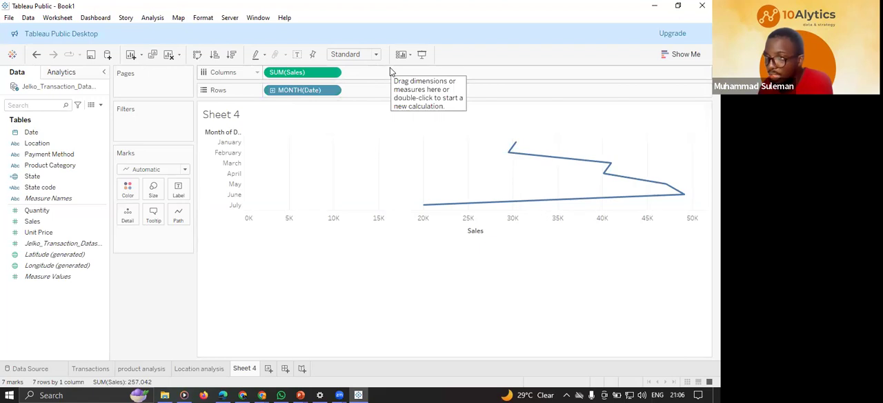
pyautogui.click(199, 53)
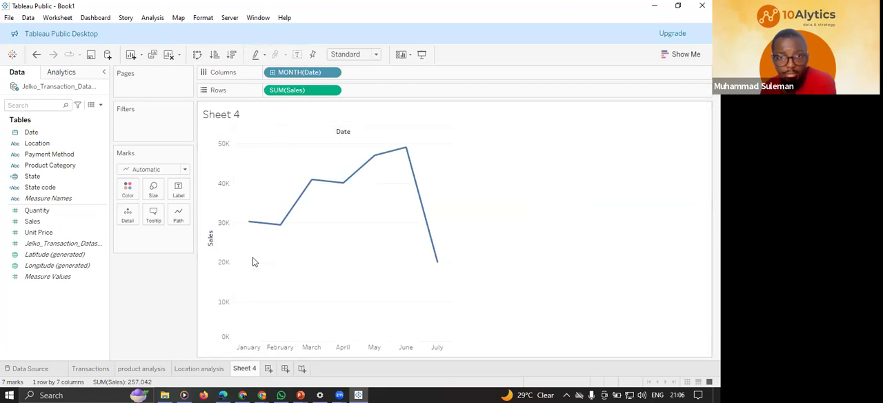
pyautogui.moveTo(273, 234)
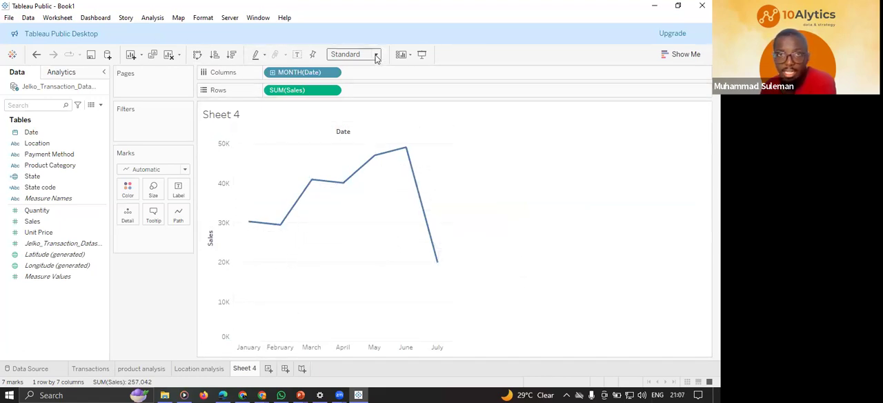
pyautogui.click(376, 55)
pyautogui.click(347, 92)
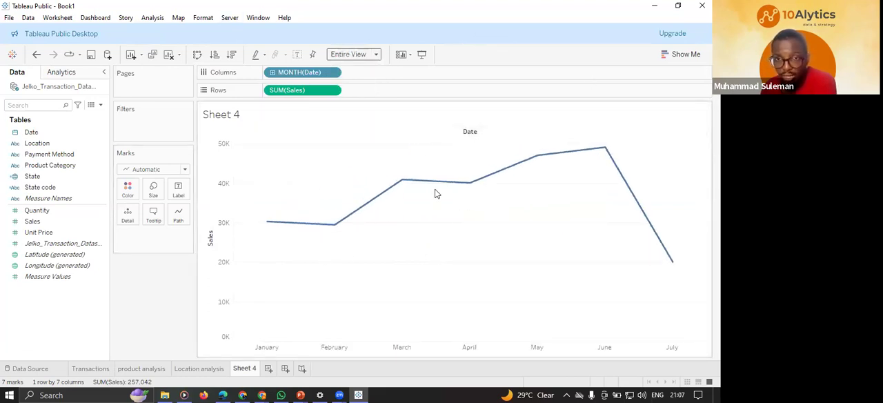
# Hide the Date field label above the line chart and the header of the Sales axis.
pyautogui.rightClick(467, 132)
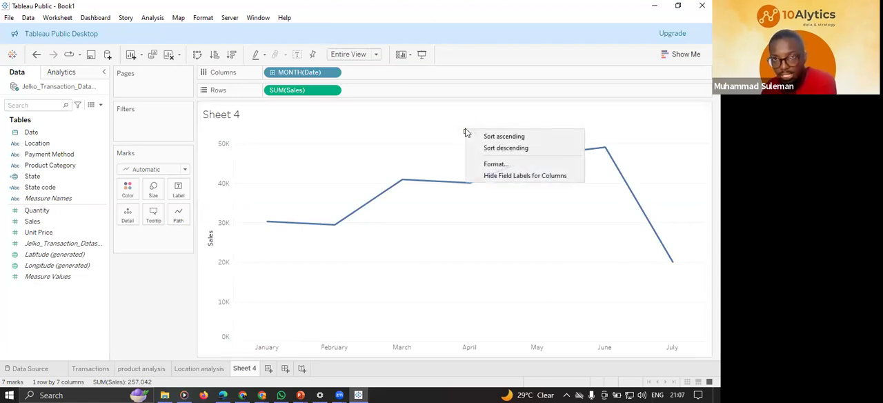
pyautogui.click(527, 177)
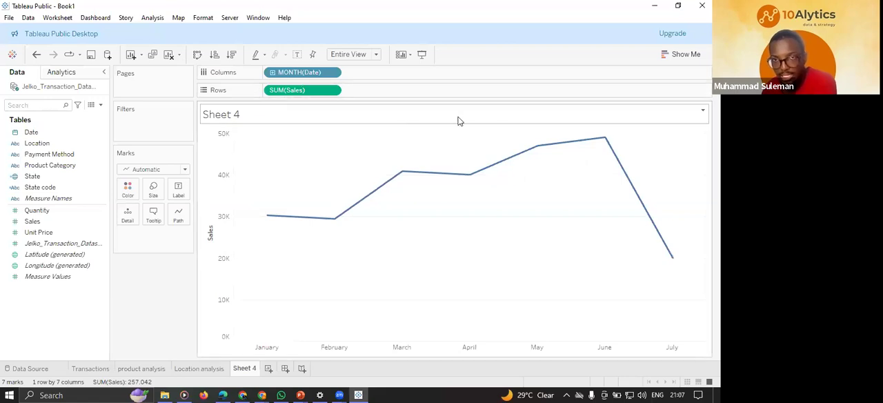
pyautogui.rightClick(209, 232)
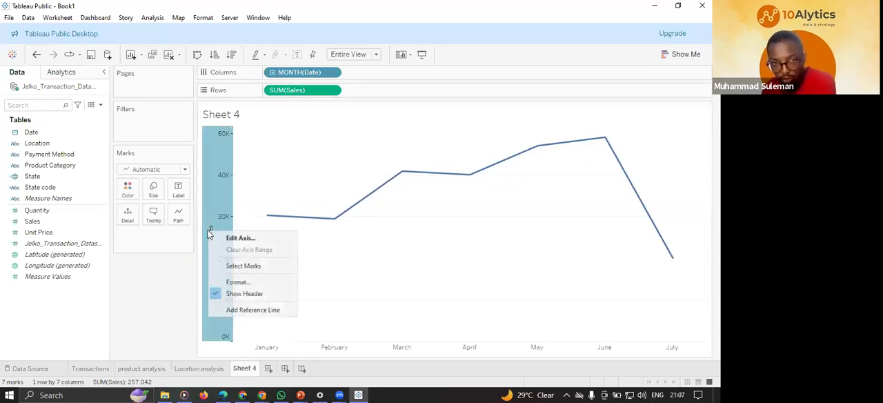
pyautogui.click(241, 293)
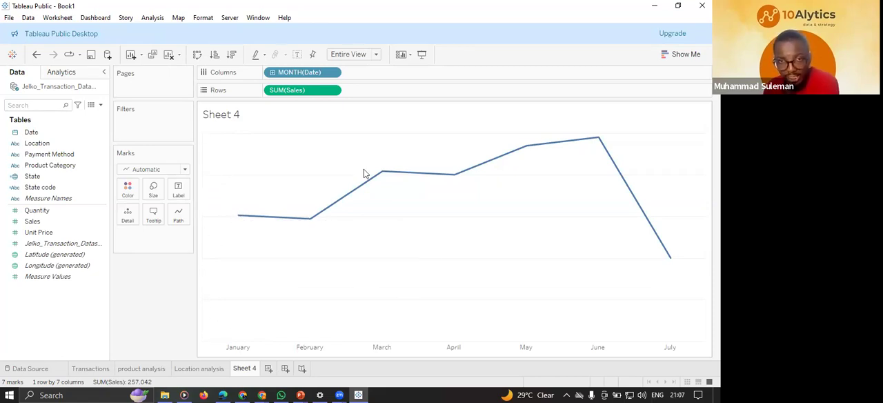
# Label each monthly point on the line chart with its Sales value.
pyautogui.moveTo(387, 172)
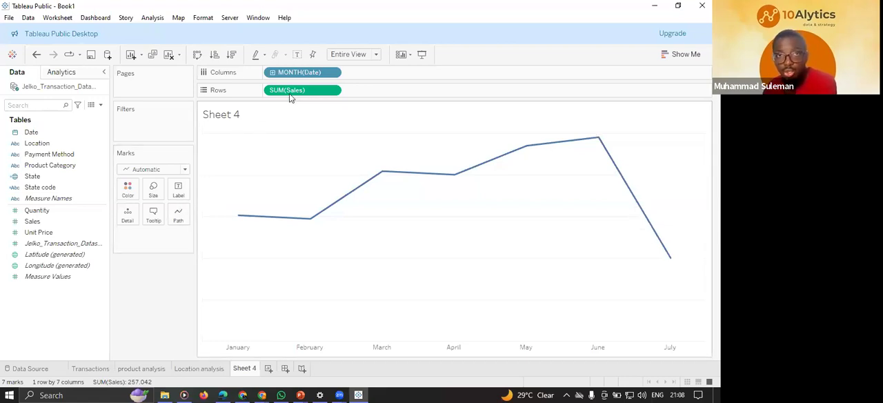
pyautogui.click(43, 222)
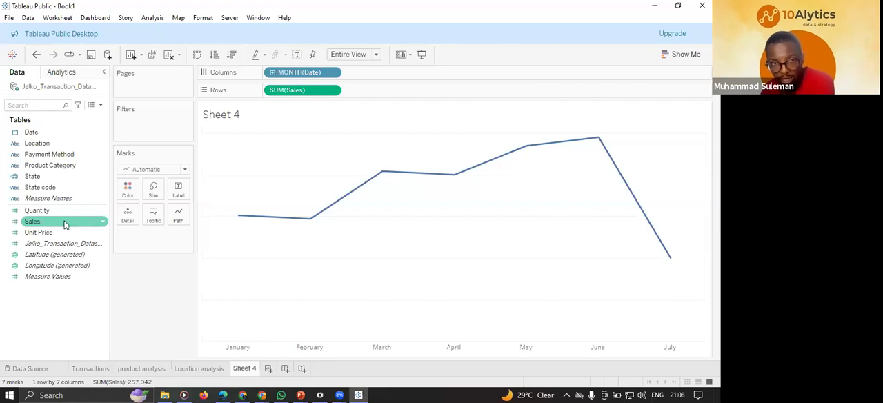
pyautogui.moveTo(43, 222); pyautogui.dragTo(186, 194)
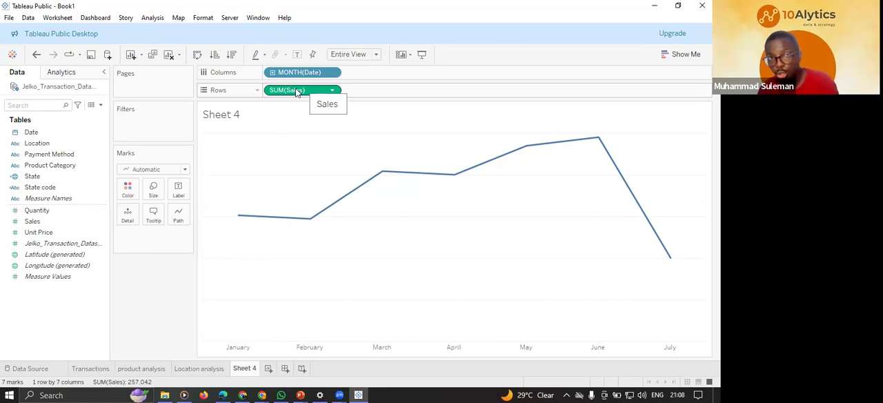
pyautogui.moveTo(169, 191); pyautogui.dragTo(179, 191)
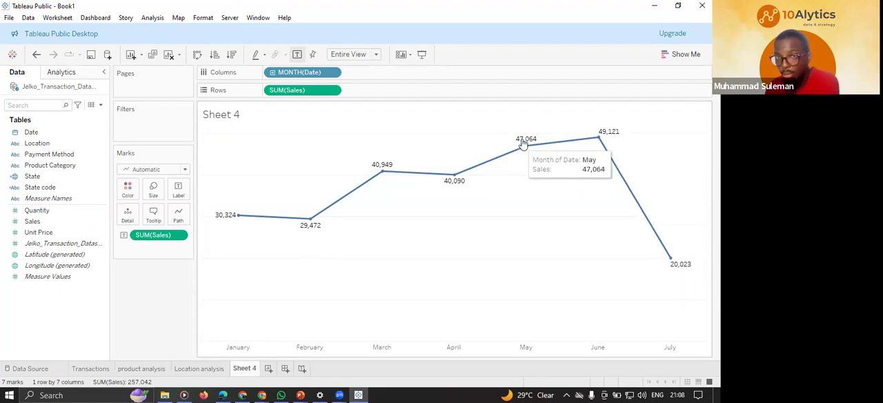
# Format the Sales labels on the line chart as custom currency with a $ prefix and zero decimal places.
pyautogui.click(178, 236)
pyautogui.click(293, 87)
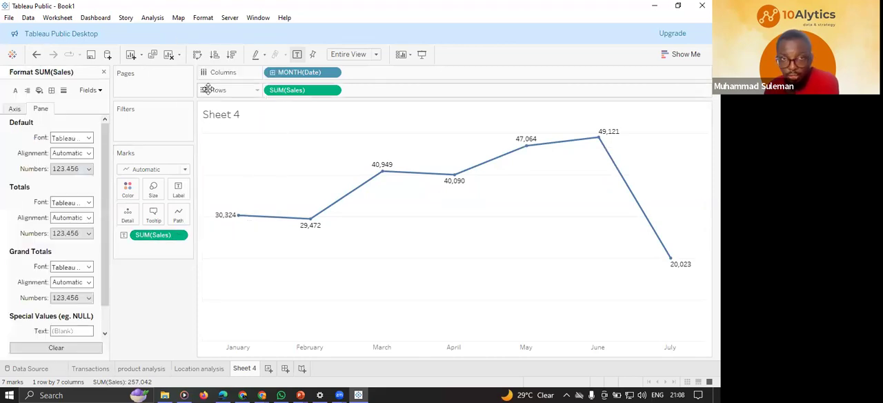
pyautogui.click(71, 169)
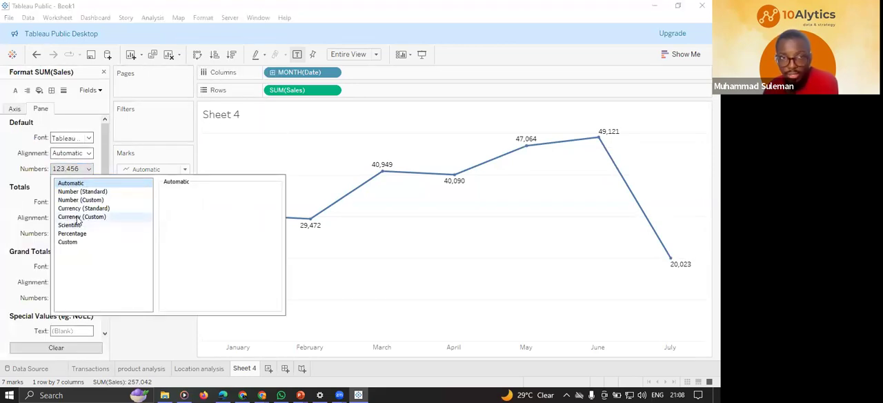
pyautogui.click(78, 218)
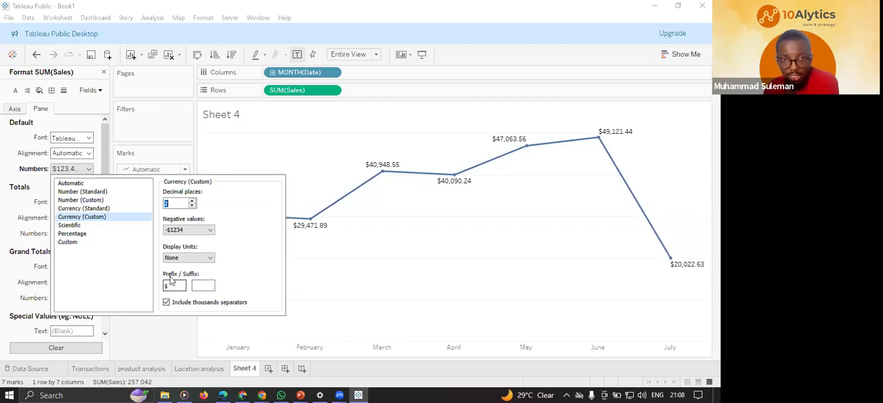
pyautogui.click(193, 206)
pyautogui.click(193, 205)
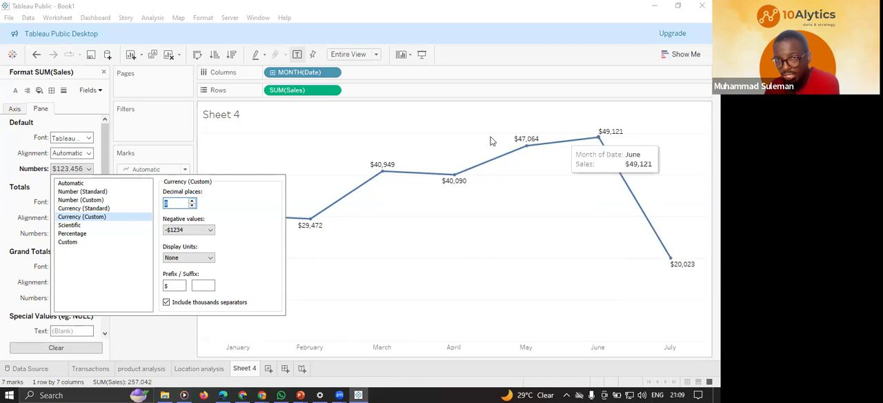
pyautogui.click(174, 337)
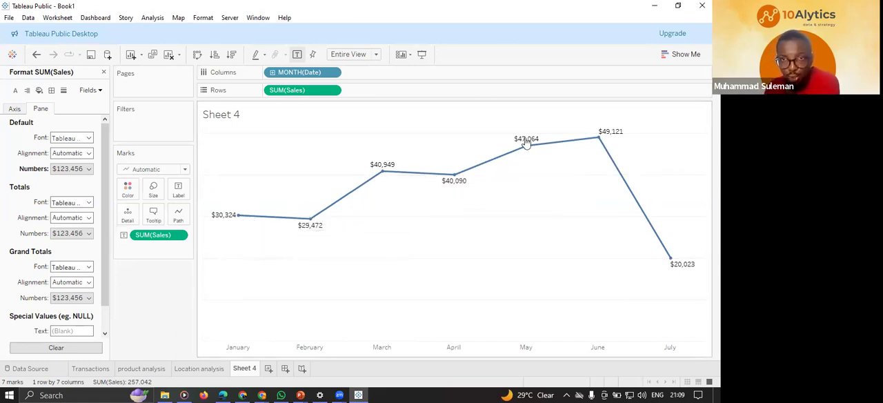
# Check the Location analysis map's colours and recolour the monthly sales line orange.
pyautogui.click(199, 368)
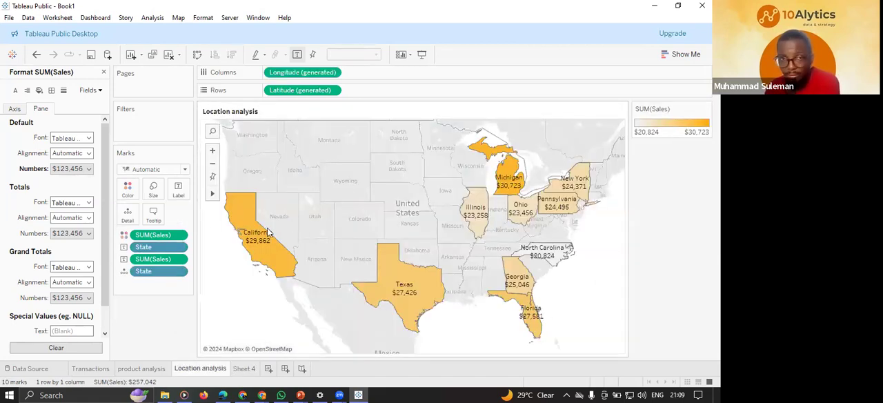
pyautogui.click(236, 370)
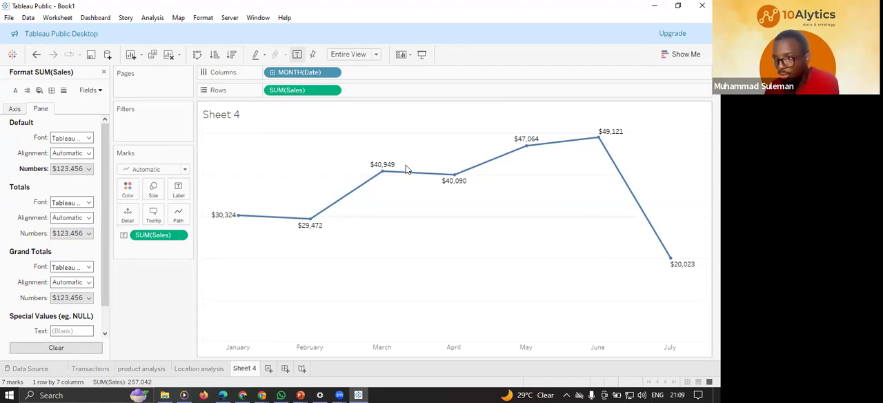
pyautogui.click(130, 189)
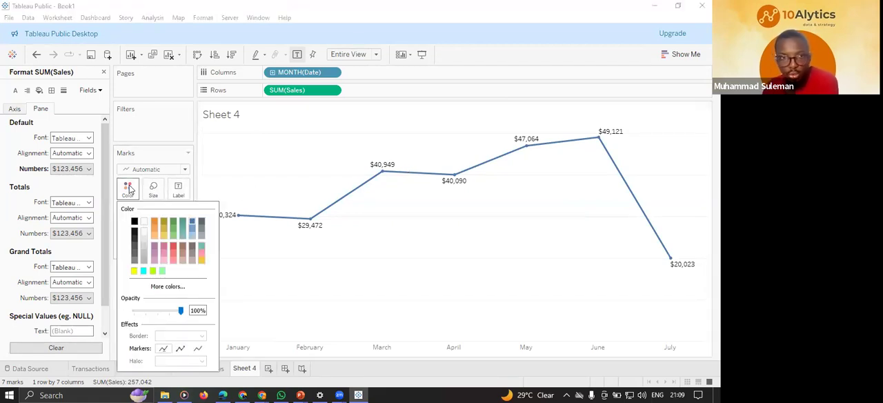
pyautogui.click(156, 225)
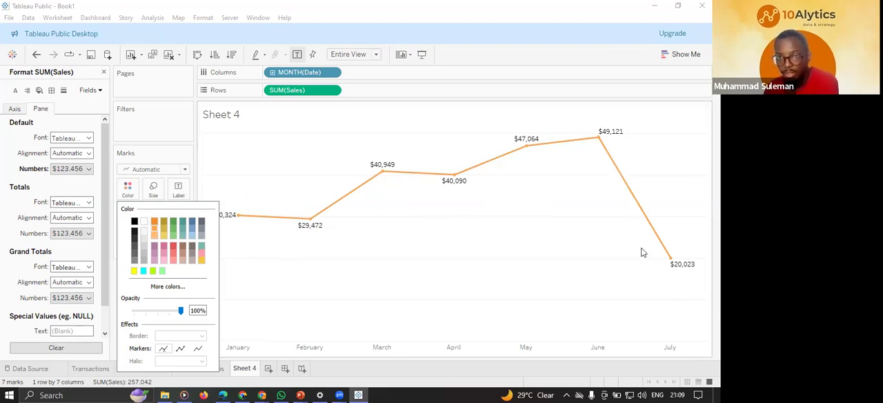
pyautogui.click(380, 370)
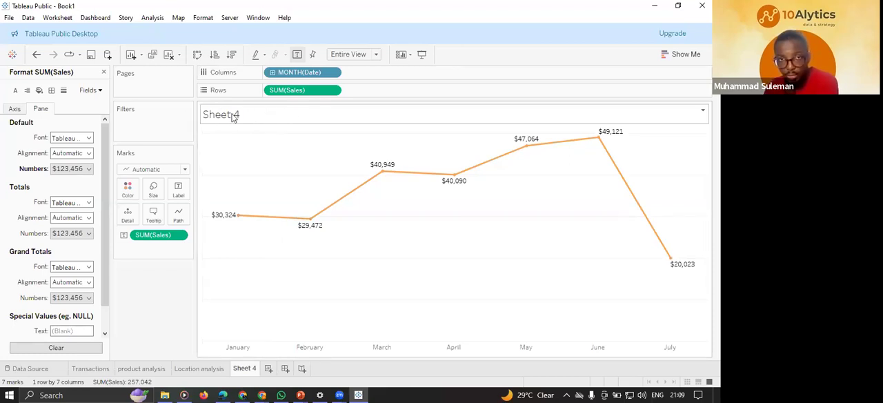
# Rename the Sheet 4 worksheet as Sales Trend.
pyautogui.doubleClick(245, 368)
pyautogui.write('S')
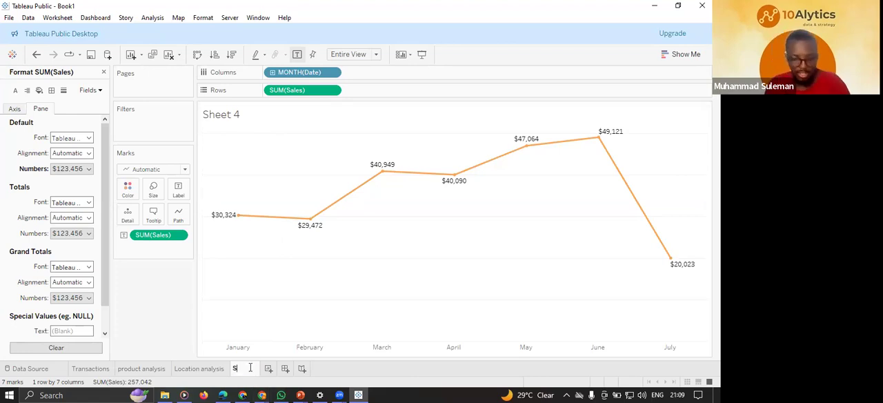
pyautogui.write('ales Trend')
pyautogui.press('Return')
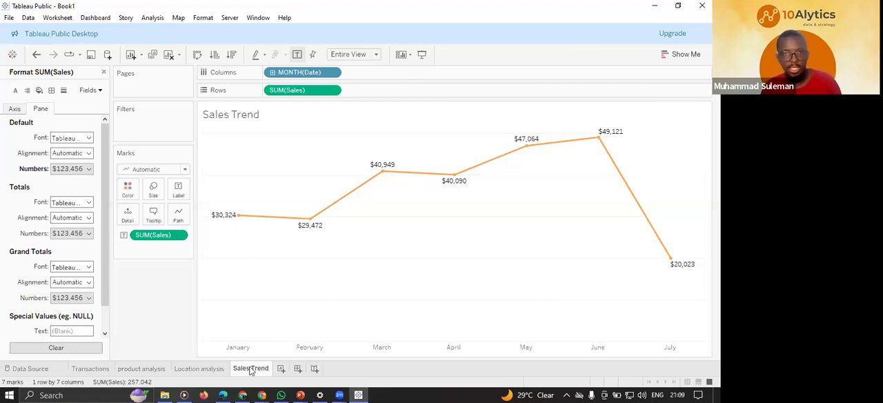
# Format the Sales Trend chart's title in Tableau Bold at size 10.
pyautogui.doubleClick(271, 117)
pyautogui.moveTo(321, 152); pyautogui.dragTo(206, 155)
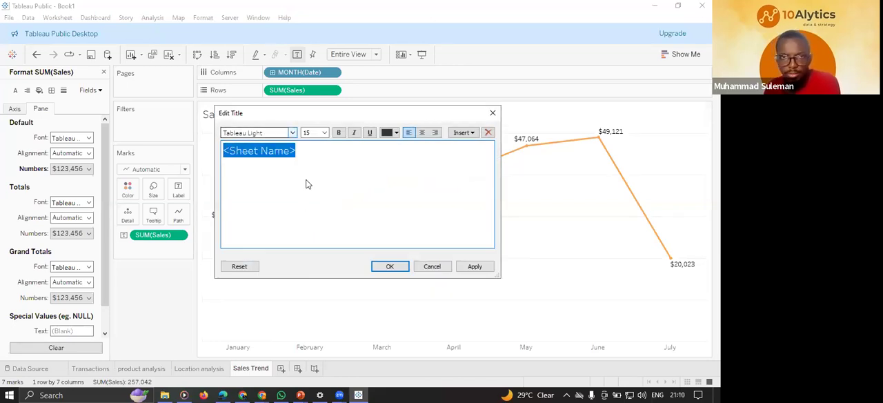
pyautogui.click(290, 132)
pyautogui.click(280, 149)
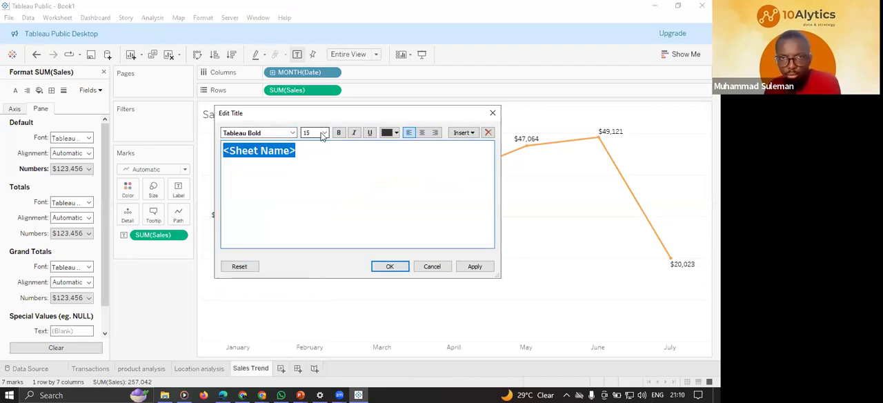
pyautogui.click(323, 132)
pyautogui.click(312, 156)
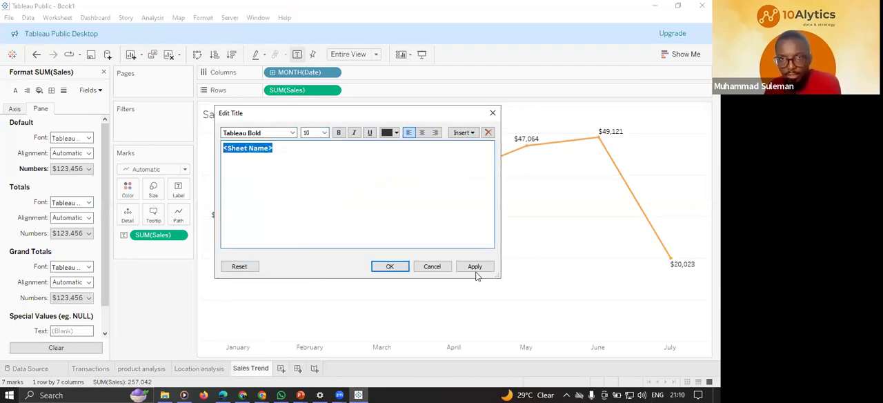
pyautogui.click(476, 268)
pyautogui.click(390, 266)
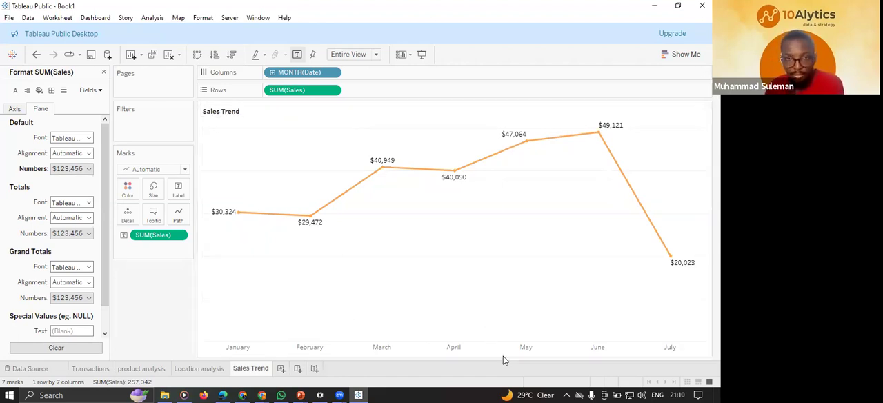
# Review the four finished worksheets, and examine the sample dashboard's layout on the PowerPoint slide before returning to Tableau Public.
pyautogui.click(82, 369)
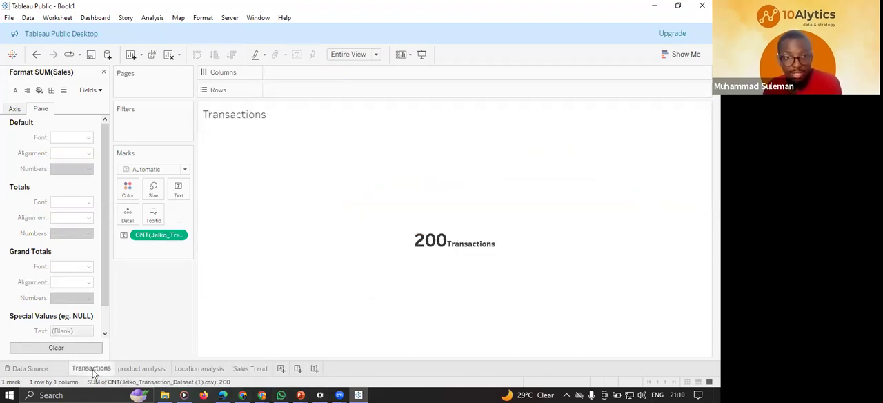
pyautogui.click(147, 367)
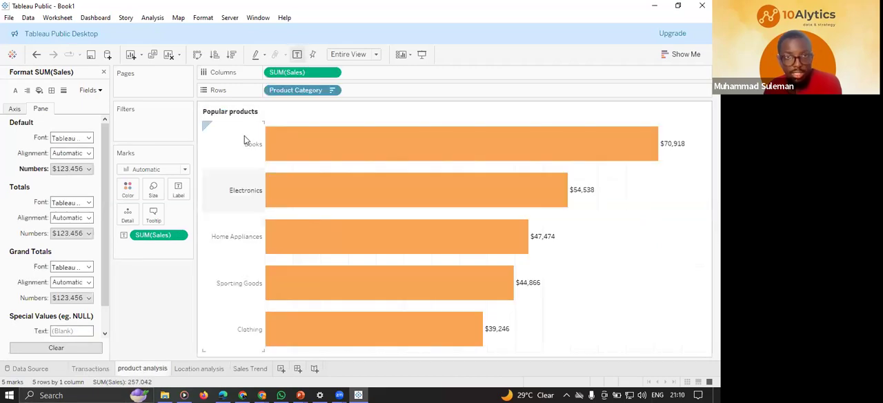
pyautogui.click(211, 369)
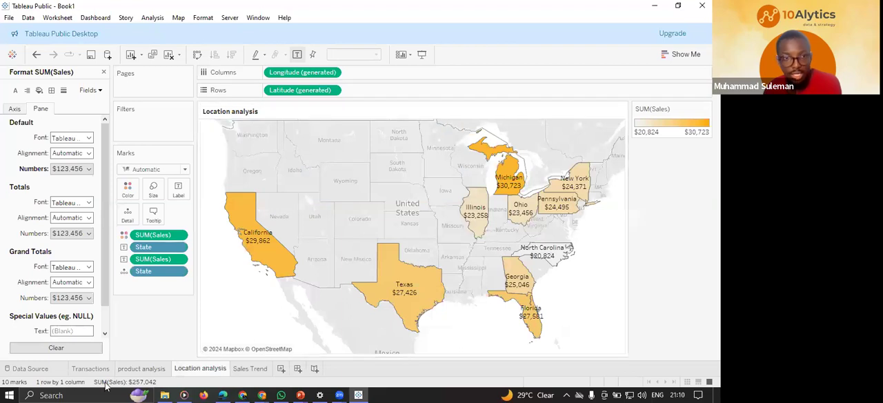
pyautogui.click(138, 368)
pyautogui.click(97, 368)
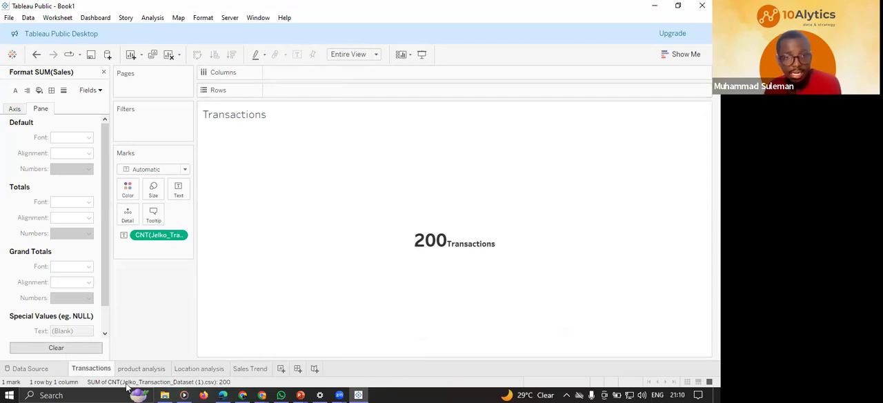
pyautogui.click(143, 368)
pyautogui.click(244, 368)
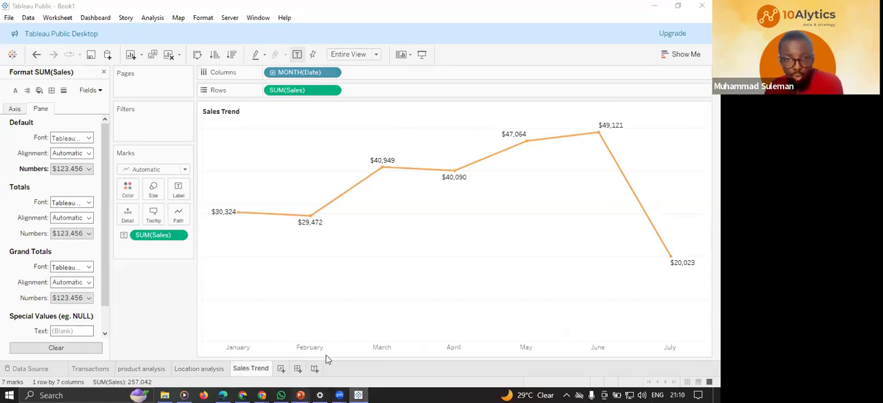
pyautogui.moveTo(301, 393)
pyautogui.click(241, 350)
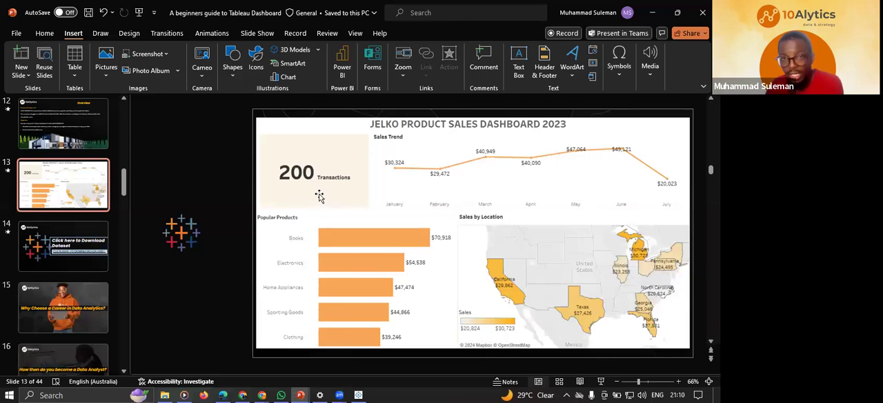
pyautogui.click(358, 394)
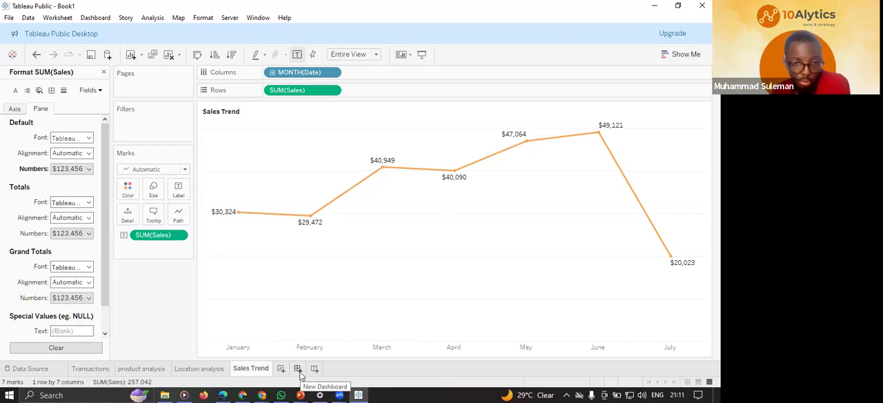
# Create a new blank dashboard in the workbook.
pyautogui.click(297, 369)
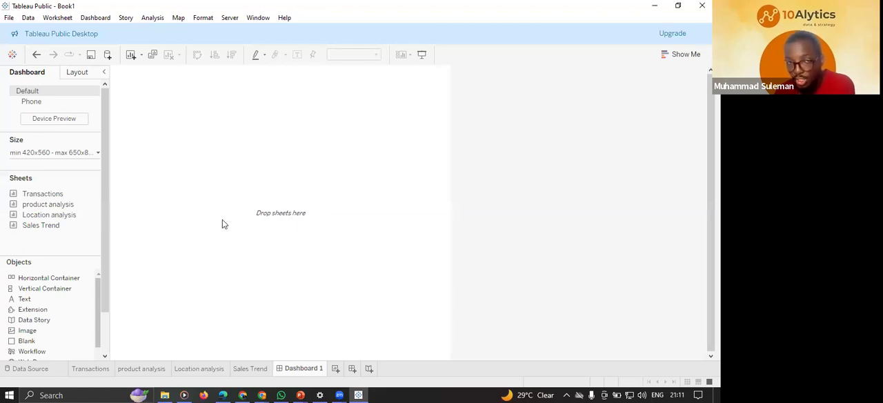
pyautogui.moveTo(20, 196)
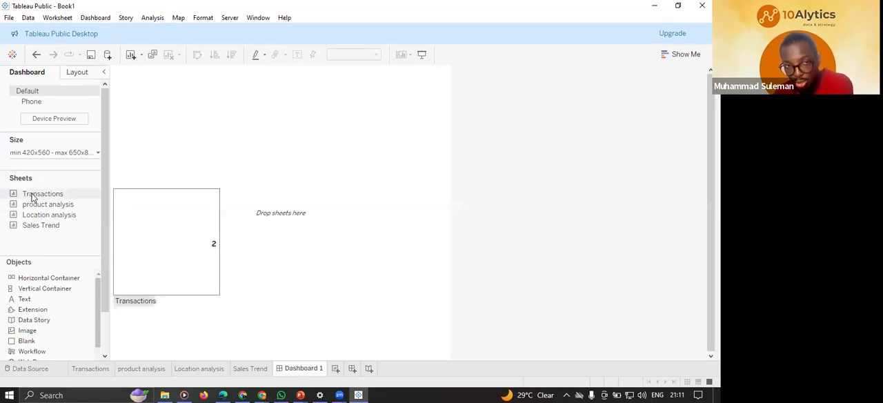
pyautogui.moveTo(40, 209)
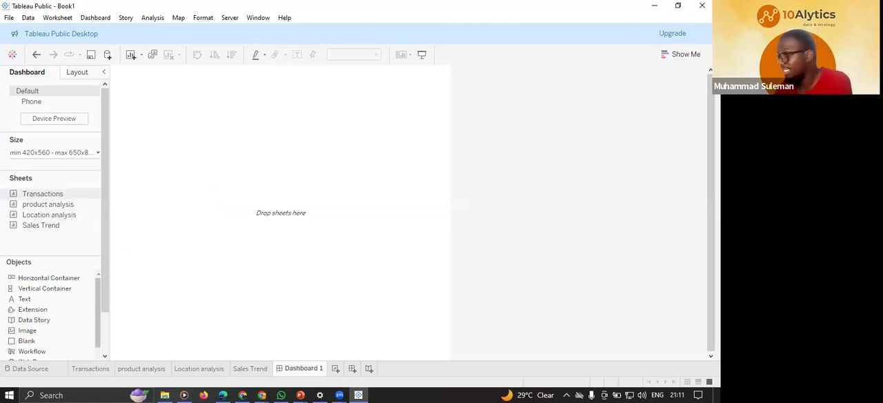
pyautogui.hotkey('alt', 'Tab')
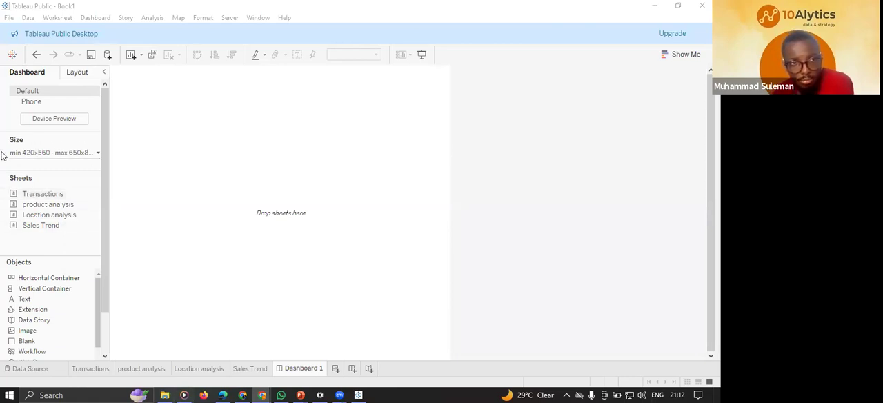
# Give the dashboard a custom fixed size, 1100 px wide and 550 px high.
pyautogui.click(87, 153)
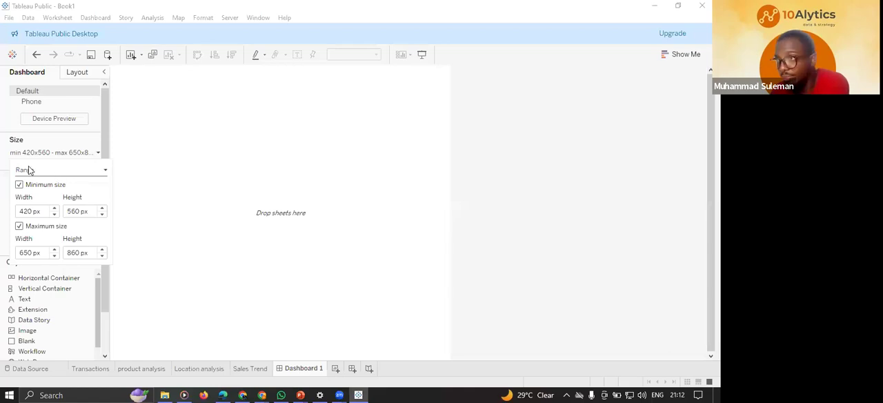
pyautogui.click(55, 171)
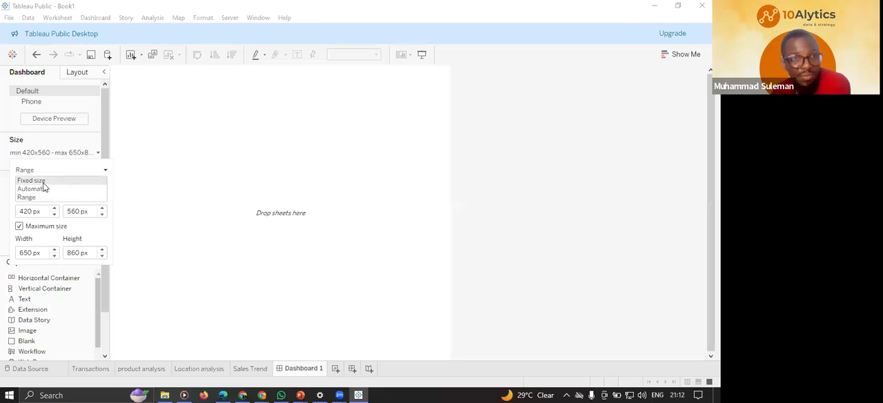
pyautogui.click(42, 183)
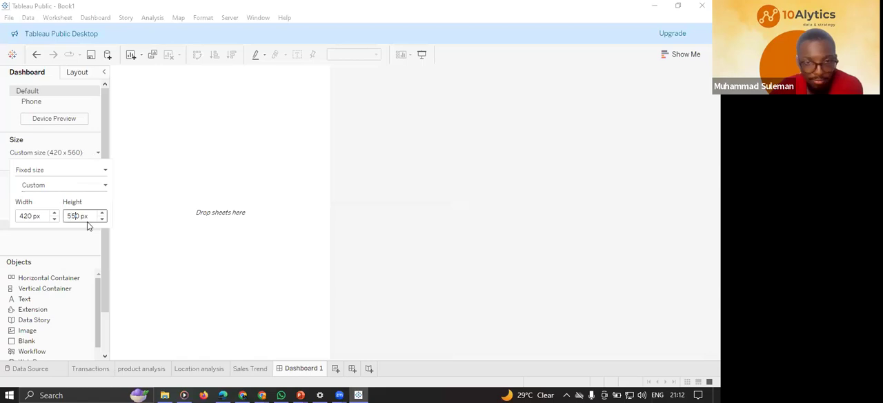
pyautogui.press('Return')
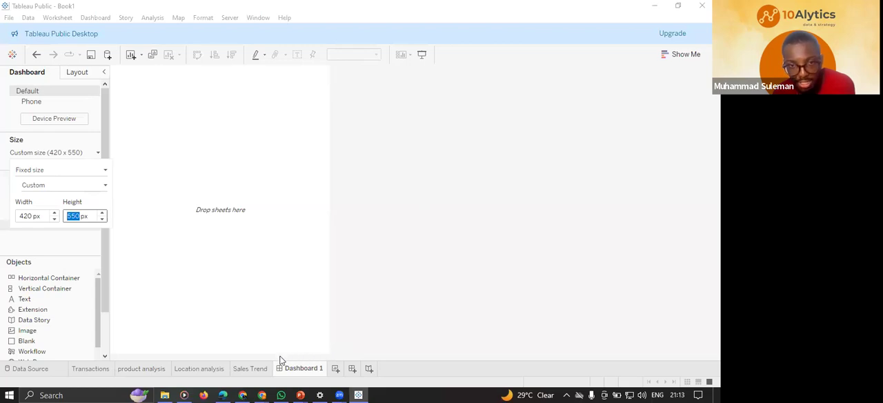
pyautogui.click(29, 216)
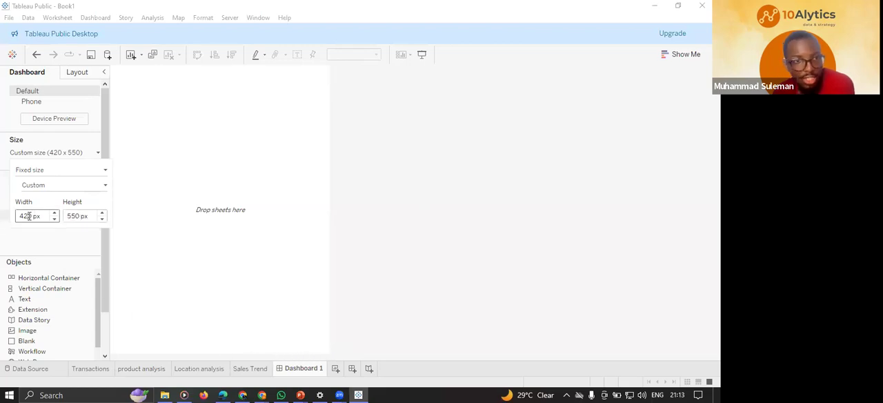
pyautogui.moveTo(31, 216); pyautogui.dragTo(19, 218)
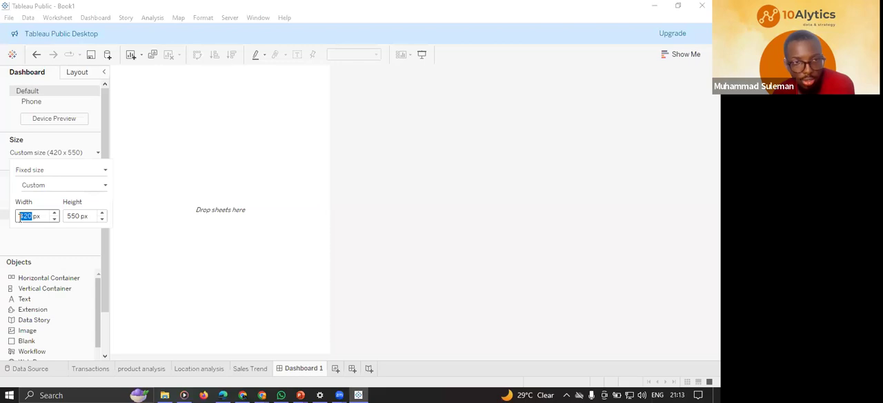
pyautogui.write('110')
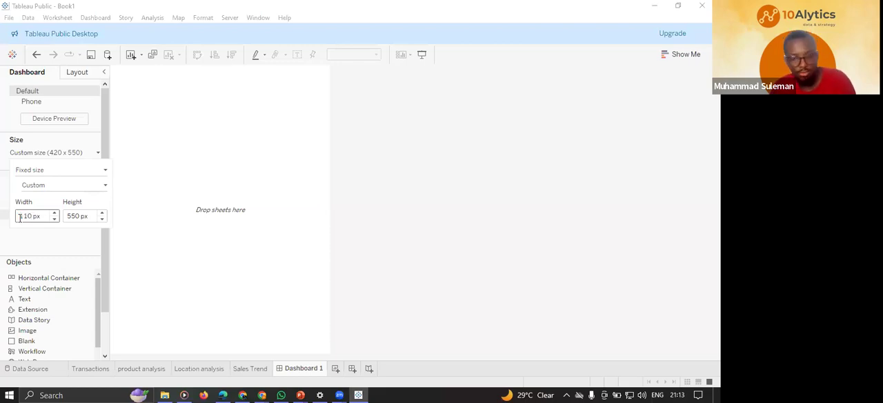
pyautogui.write('0')
pyautogui.press('Return')
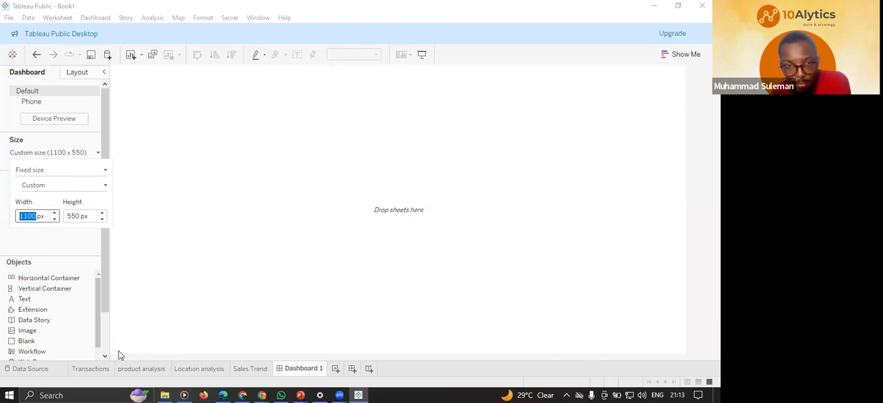
# Recheck the dashboard's fixed custom size settings.
pyautogui.click(117, 136)
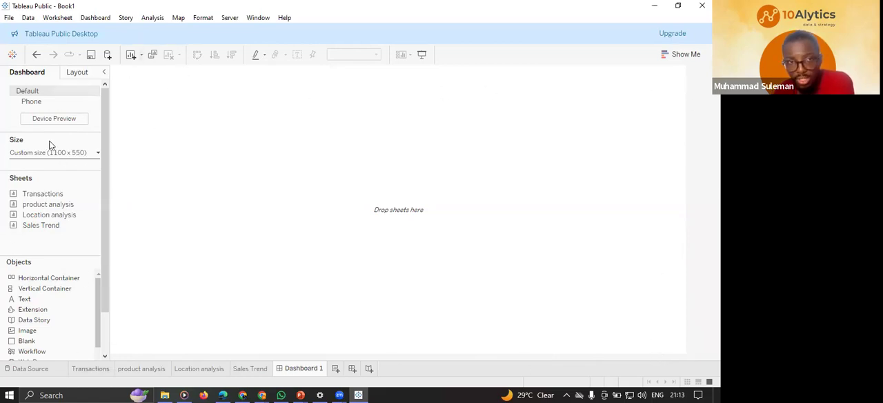
pyautogui.click(89, 152)
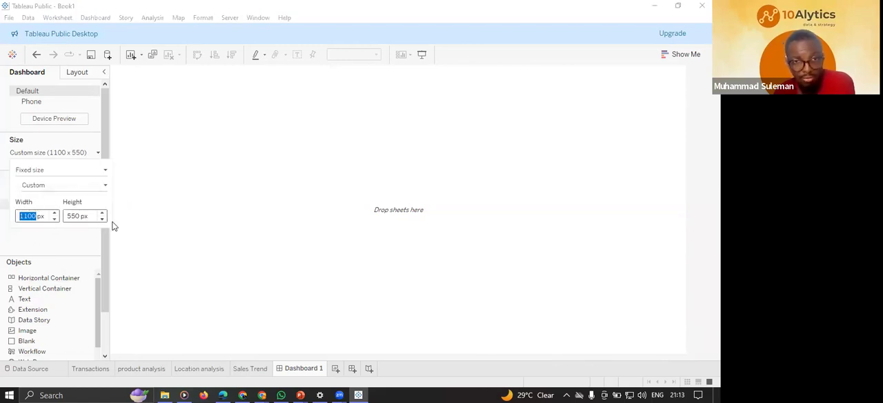
pyautogui.click(162, 146)
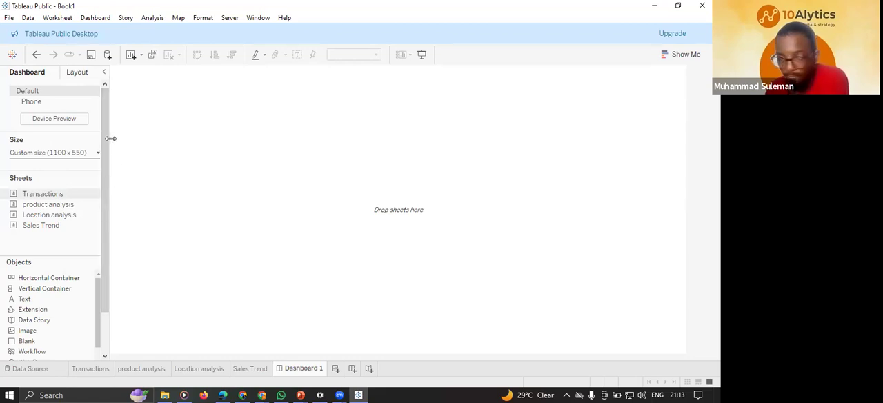
# Set new dashboard objects to Floating, then place the Transactions sheet in the canvas's upper-left area and reduce its height.
pyautogui.moveTo(106, 139); pyautogui.dragTo(107, 186)
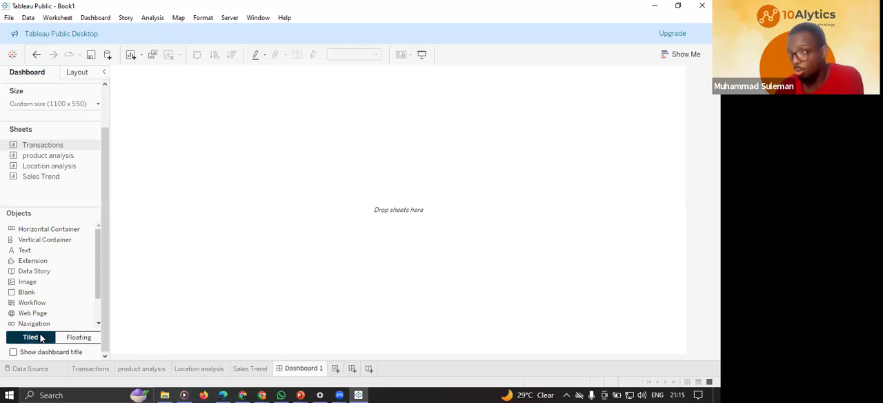
pyautogui.click(88, 339)
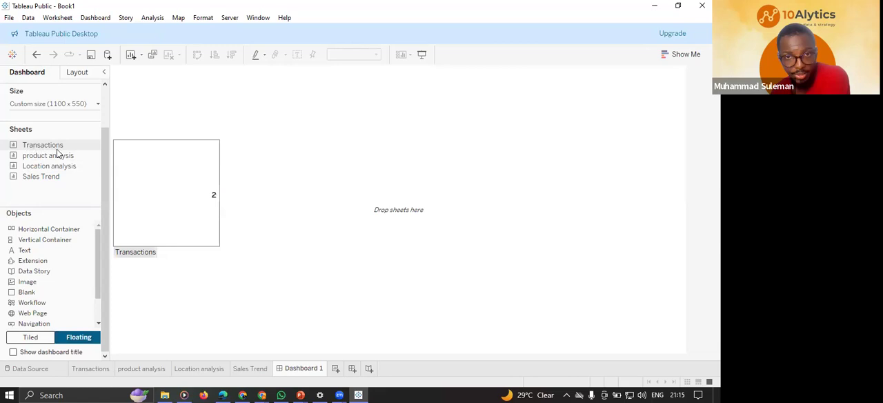
pyautogui.moveTo(32, 146); pyautogui.dragTo(135, 107)
pyautogui.moveTo(318, 192); pyautogui.dragTo(315, 183)
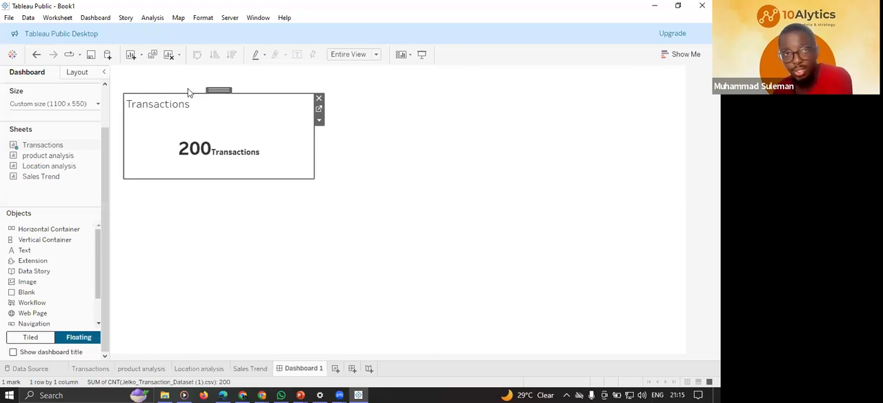
# Hide the Transactions sheet's title on the dashboard and shrink the card slightly.
pyautogui.rightClick(168, 106)
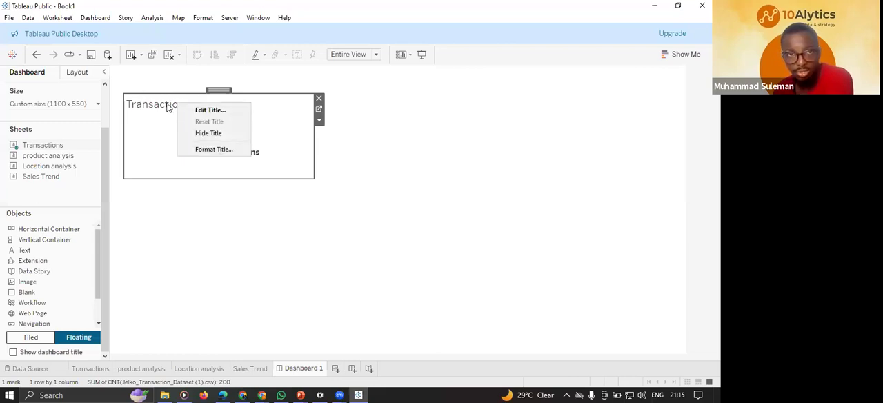
pyautogui.click(209, 133)
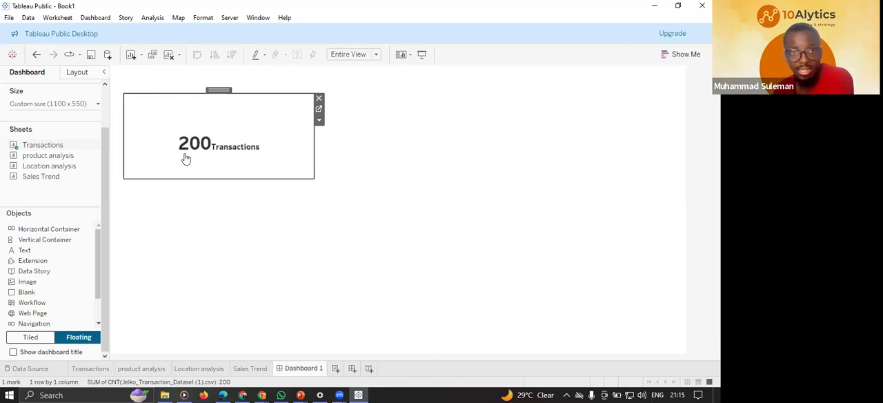
pyautogui.moveTo(312, 178); pyautogui.dragTo(305, 176)
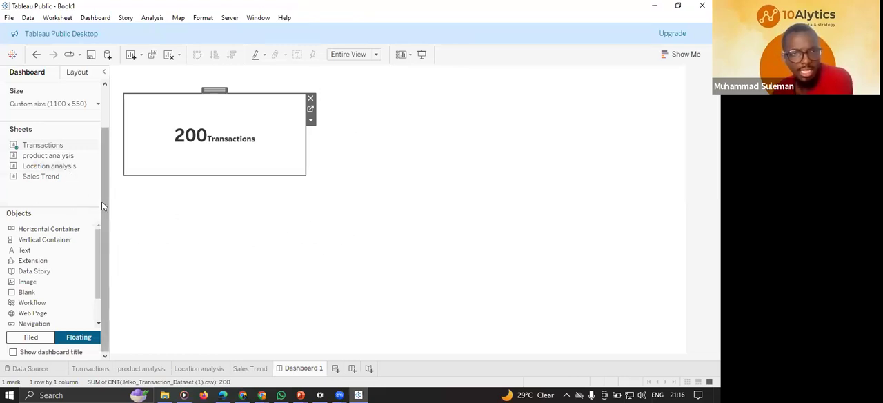
# Add the product analysis sheet below the Transactions card and size it to fill the canvas's lower-left area.
pyautogui.moveTo(50, 156)
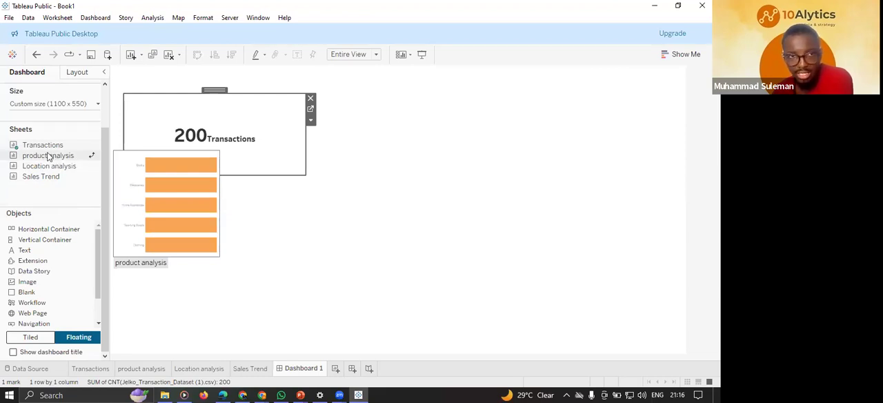
pyautogui.moveTo(25, 160); pyautogui.dragTo(129, 172)
pyautogui.moveTo(316, 265); pyautogui.dragTo(400, 352)
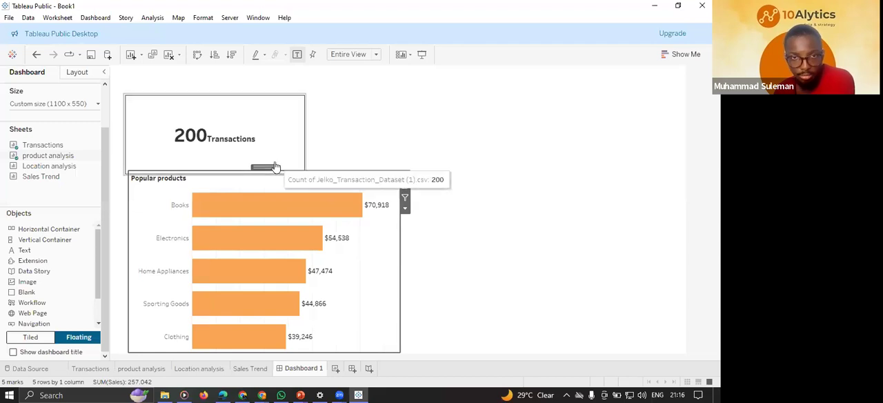
pyautogui.moveTo(273, 167); pyautogui.dragTo(251, 171)
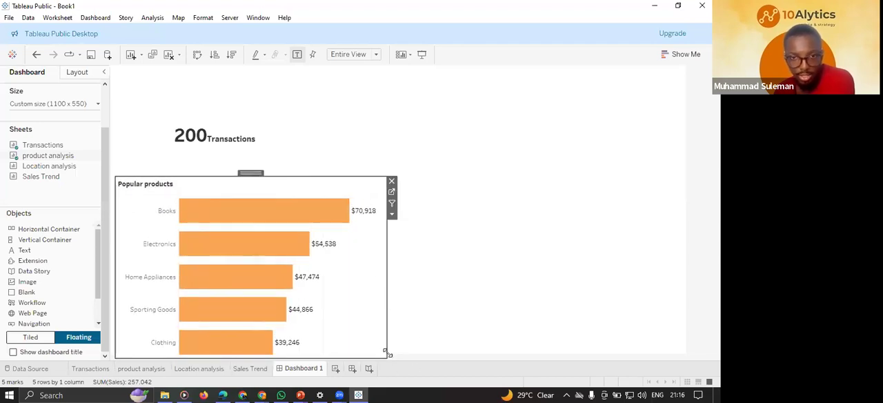
pyautogui.moveTo(386, 355); pyautogui.dragTo(379, 350)
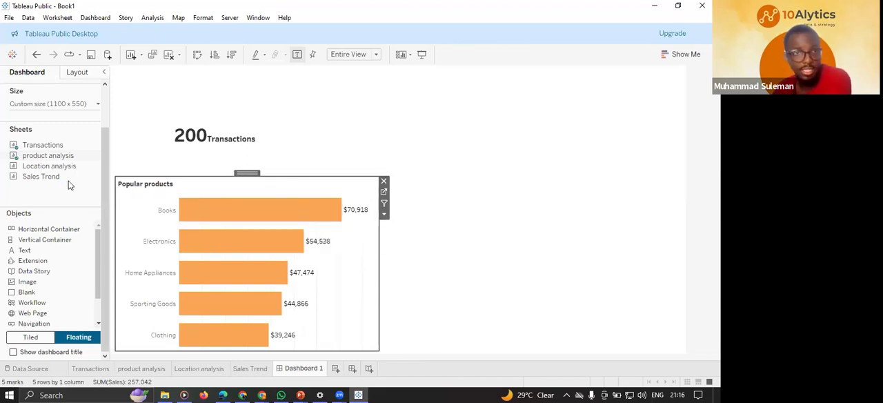
# Add the Location analysis map beside the Popular products chart and enlarge it to fill the lower-right area.
pyautogui.moveTo(34, 165)
pyautogui.moveTo(29, 169); pyautogui.dragTo(388, 179)
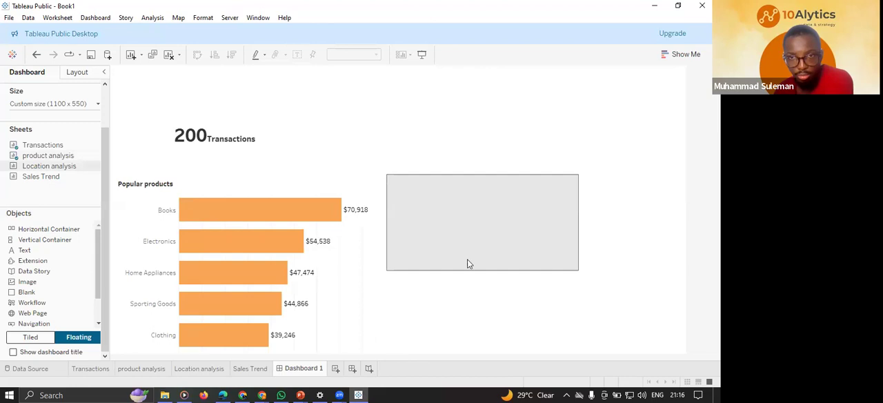
pyautogui.moveTo(596, 282); pyautogui.dragTo(671, 346)
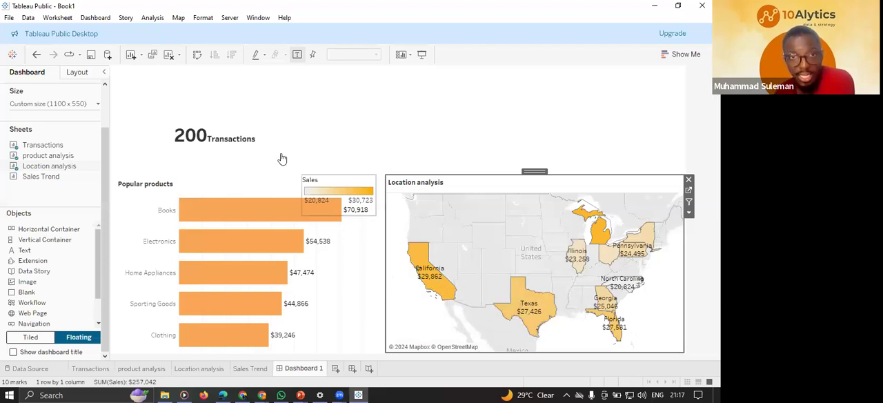
# Add the Sales Trend sheet above the map and widen it to the map's right edge.
pyautogui.moveTo(49, 177)
pyautogui.moveTo(31, 179); pyautogui.dragTo(336, 79)
pyautogui.moveTo(540, 166); pyautogui.dragTo(541, 166)
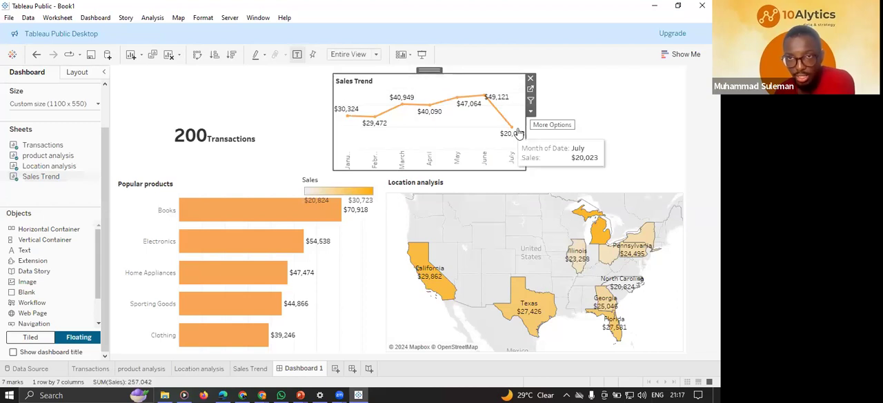
pyautogui.moveTo(525, 121); pyautogui.dragTo(682, 144)
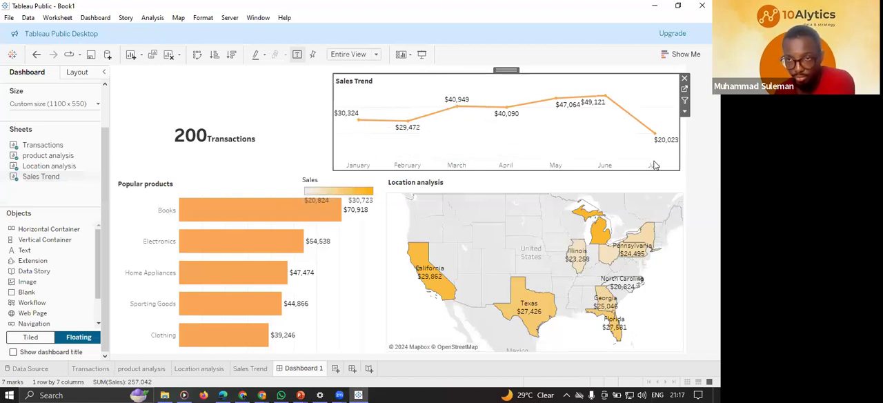
# Move the Sales color legend off the Popular products chart into the map's lower-left corner.
pyautogui.click(334, 183)
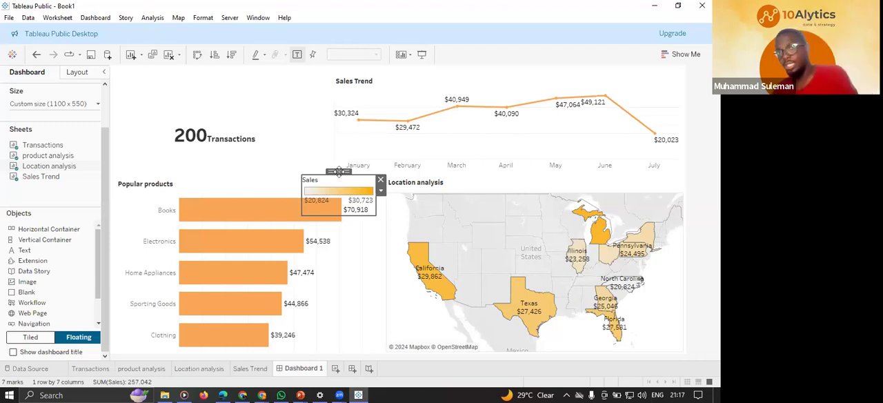
pyautogui.moveTo(350, 187); pyautogui.dragTo(426, 302)
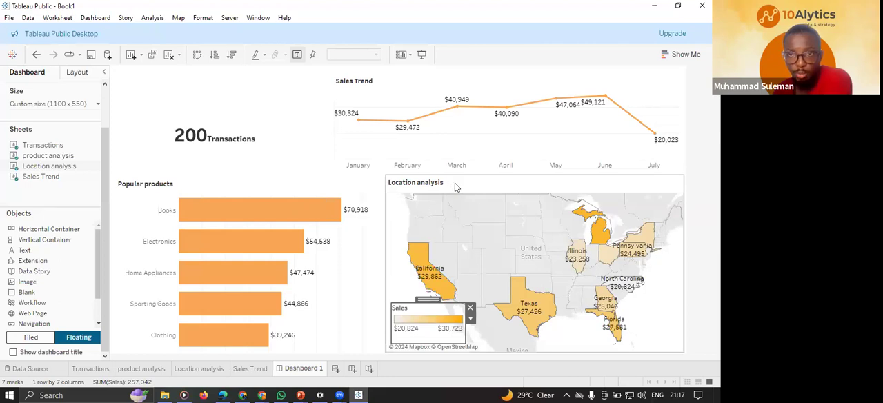
pyautogui.click(450, 188)
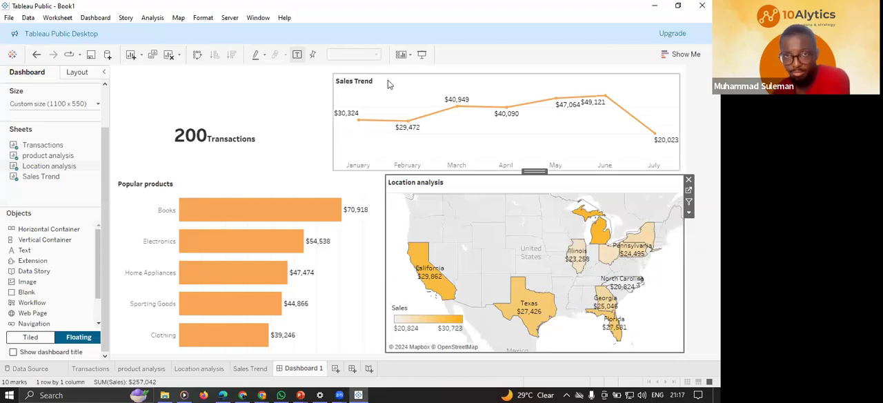
# Lower the Sales Trend chart's top edge and nudge the Transactions card up so their tops roughly align.
pyautogui.click(505, 79)
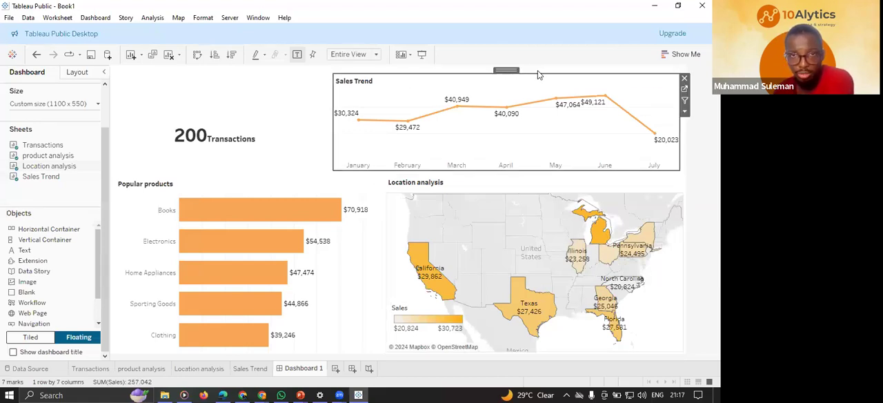
pyautogui.moveTo(535, 72); pyautogui.dragTo(532, 82)
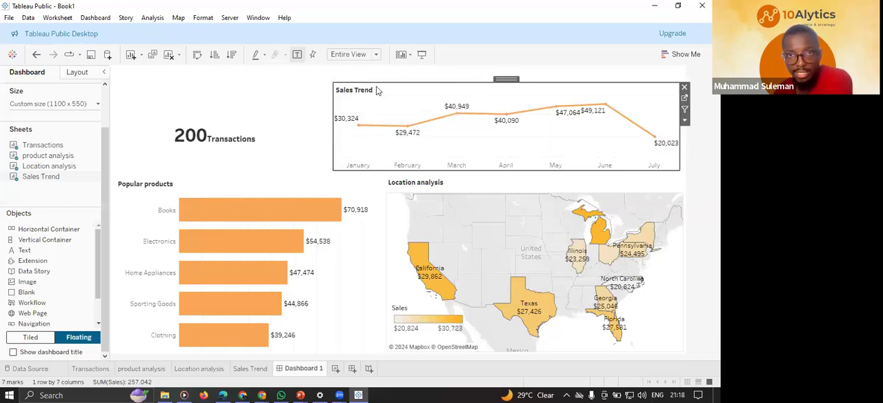
pyautogui.click(280, 113)
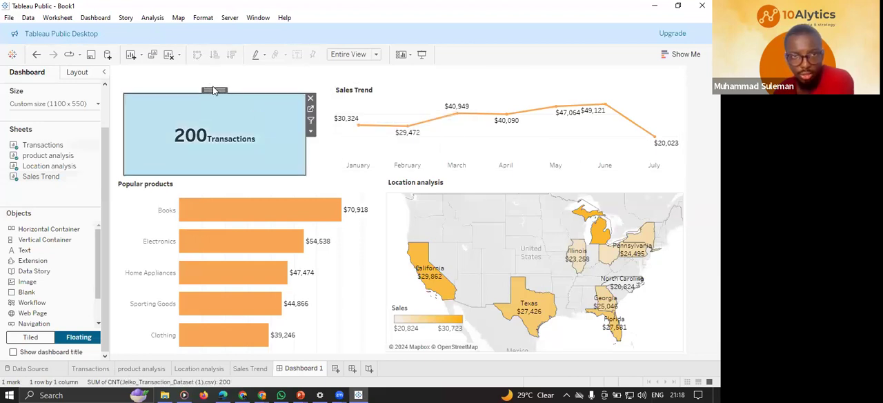
pyautogui.moveTo(213, 89); pyautogui.dragTo(216, 84)
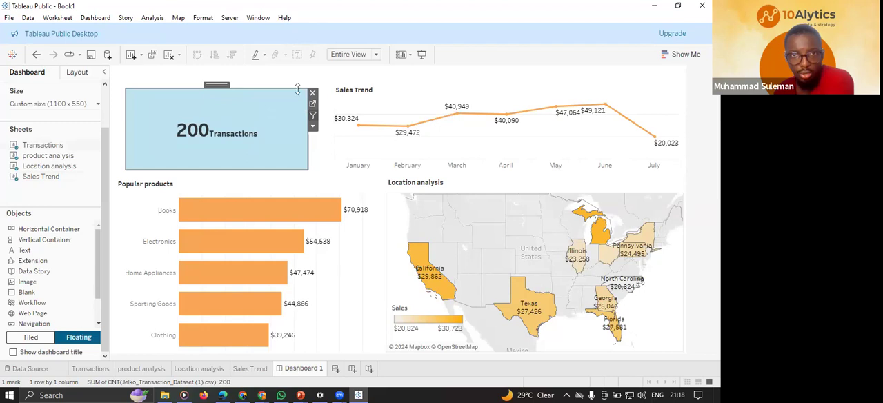
pyautogui.click(317, 110)
pyautogui.click(269, 105)
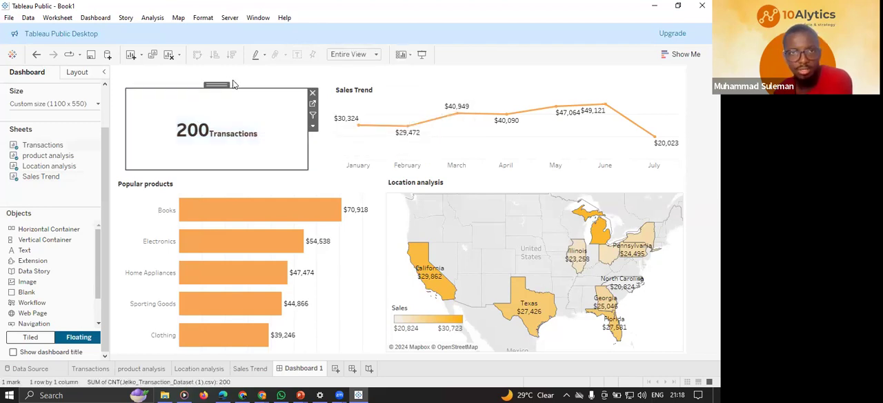
pyautogui.click(233, 79)
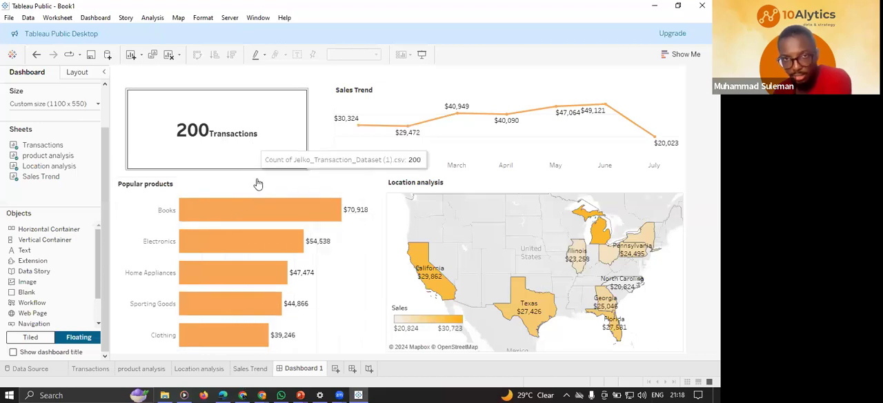
# Shade the Transactions card's worksheet background light orange-beige.
pyautogui.click(276, 108)
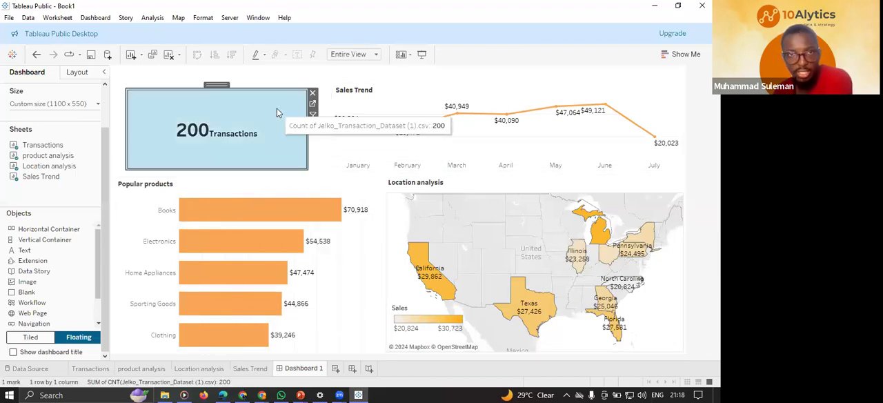
pyautogui.rightClick(277, 108)
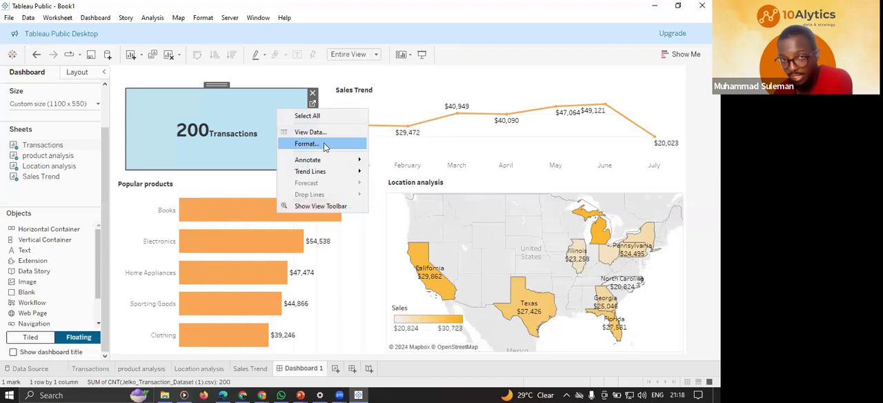
pyautogui.rightClick(248, 114)
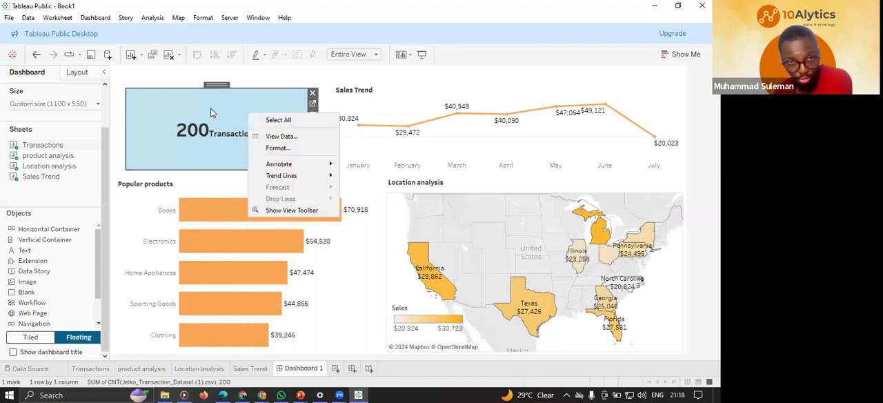
pyautogui.click(279, 148)
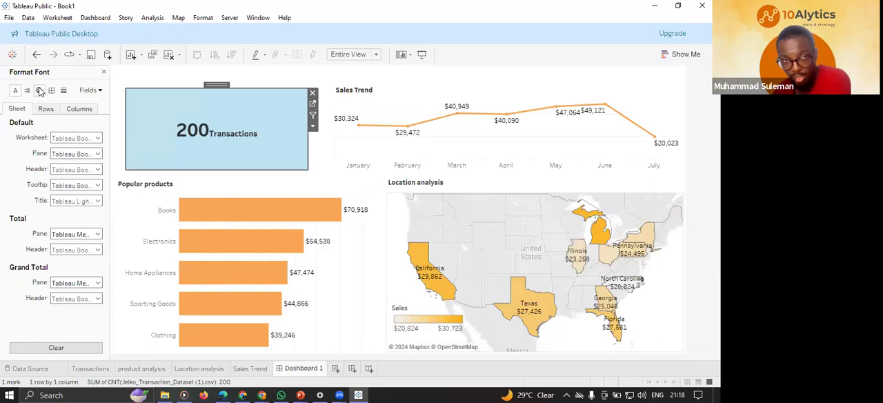
pyautogui.click(40, 91)
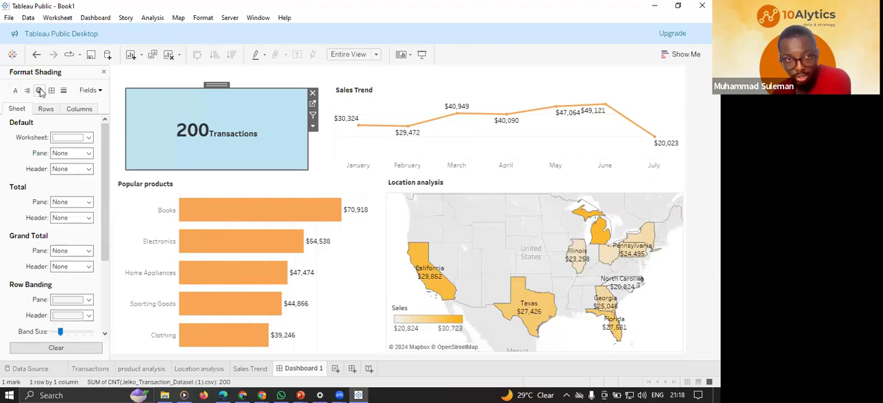
pyautogui.click(90, 138)
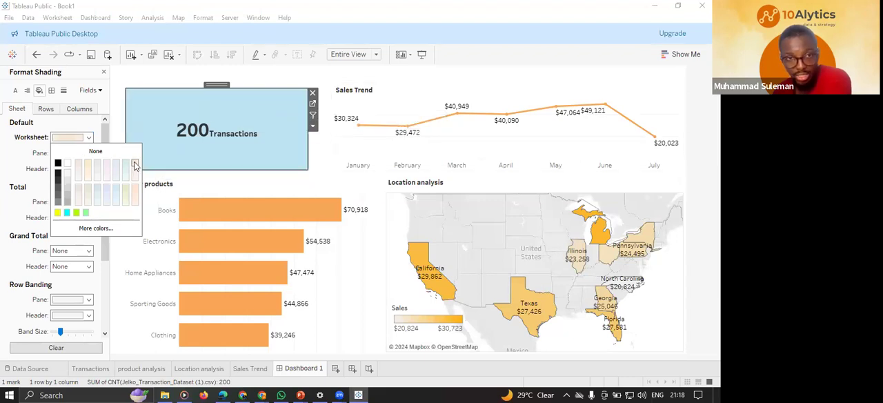
pyautogui.click(249, 112)
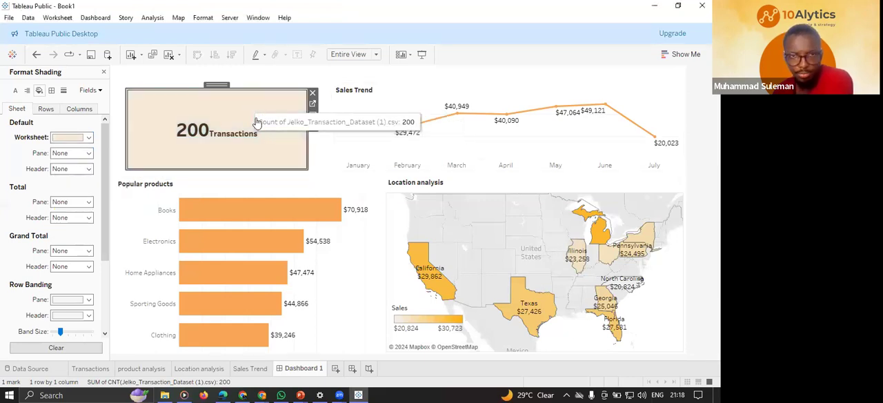
pyautogui.click(255, 84)
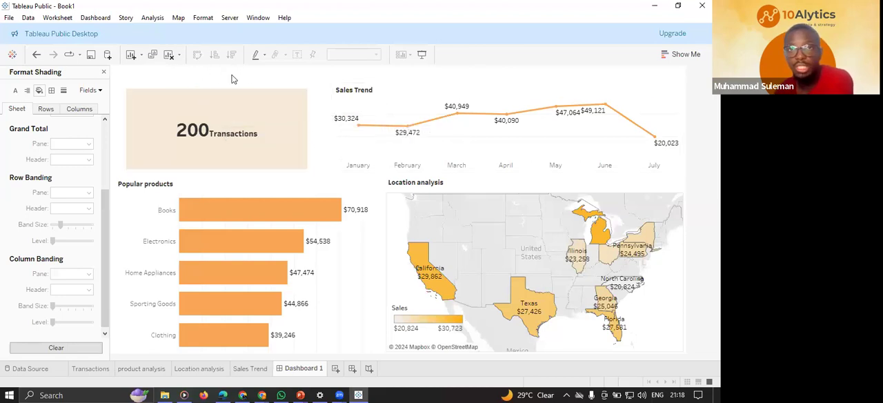
# Lower the Sales Trend chart's top edge slightly to fine-tune its alignment with the shaded Transactions card.
pyautogui.click(507, 100)
pyautogui.moveTo(528, 84); pyautogui.dragTo(528, 87)
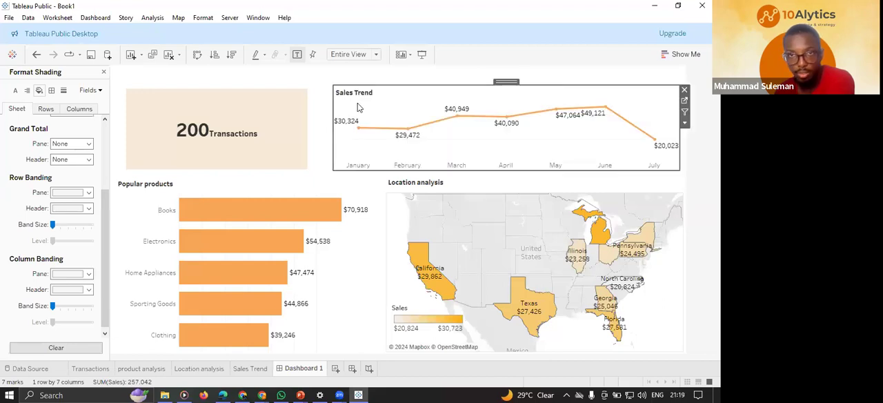
pyautogui.click(318, 80)
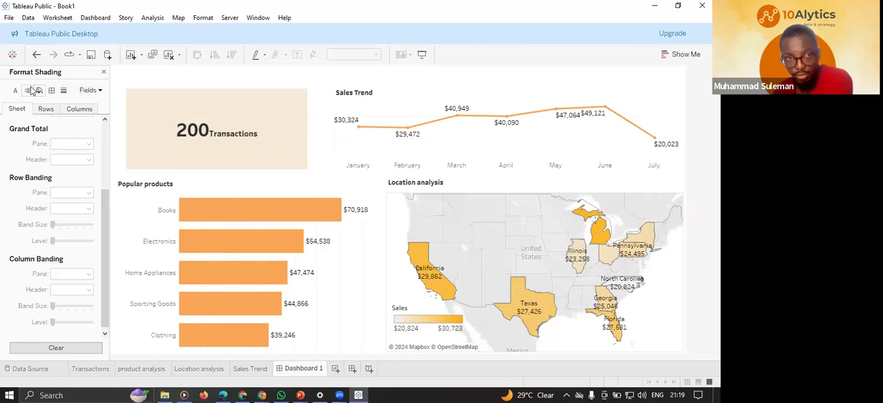
# Close the shading settings and add a floating text object above the Transactions card.
pyautogui.click(103, 72)
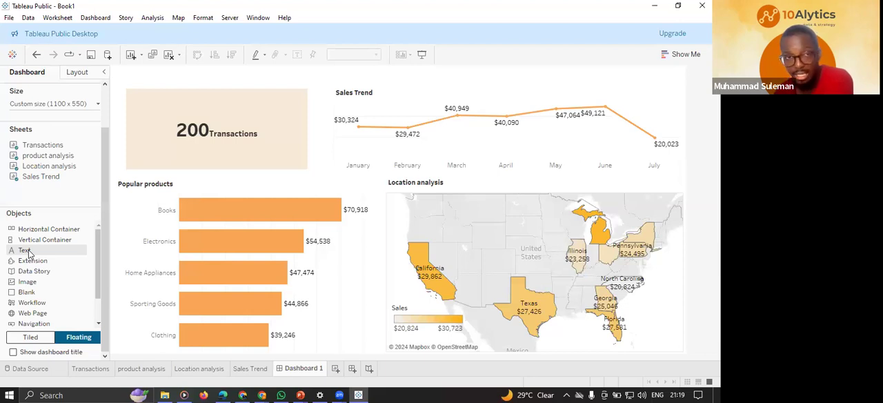
pyautogui.moveTo(25, 253); pyautogui.dragTo(204, 67)
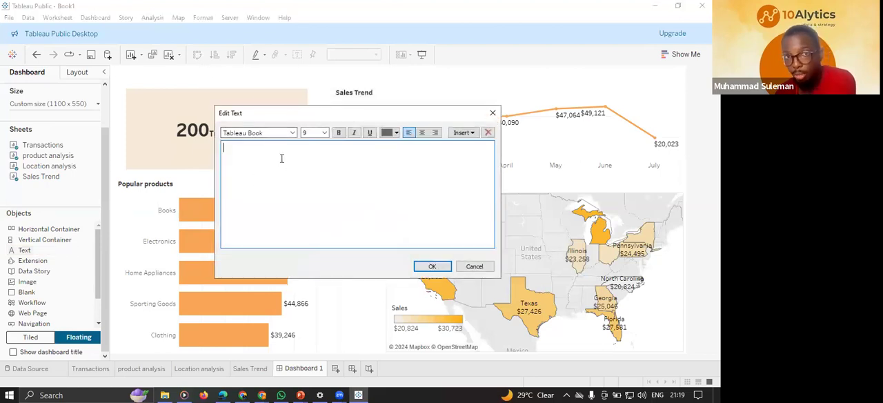
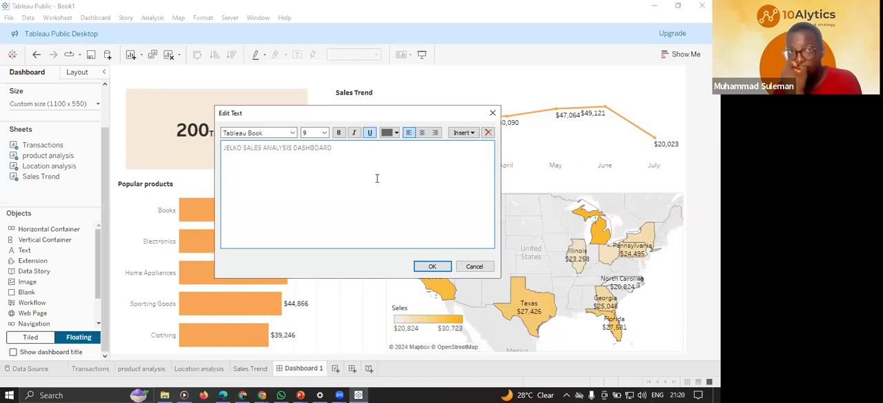
# Format the heading text JELKO SALES ANALYSIS DASHBOARD in Tableau Bold at size 20 and apply it.
pyautogui.moveTo(329, 149); pyautogui.dragTo(218, 144)
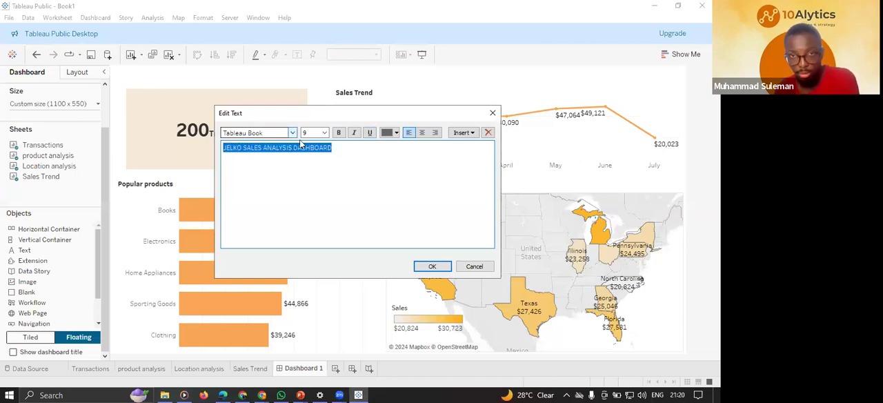
pyautogui.click(292, 133)
pyautogui.click(279, 148)
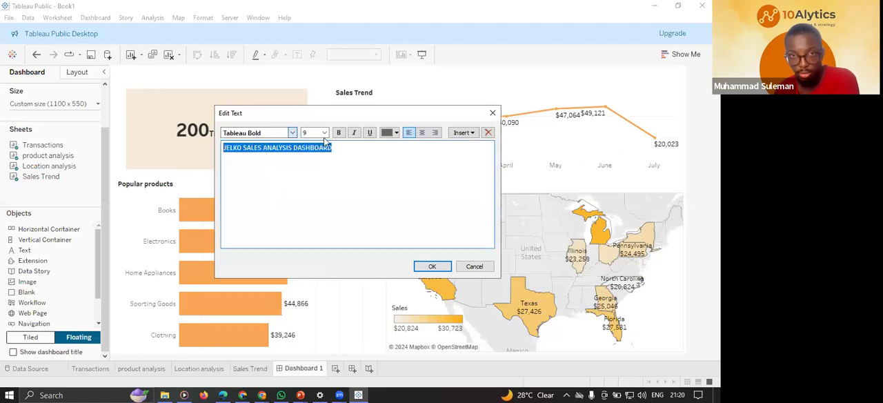
pyautogui.click(324, 133)
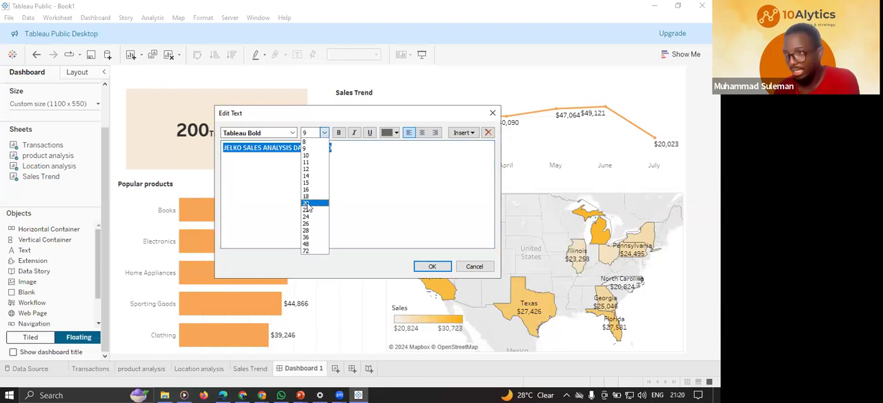
pyautogui.click(315, 203)
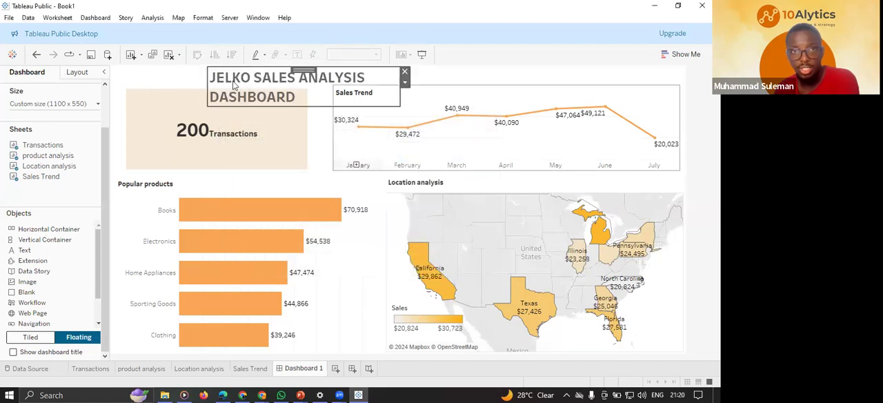
# Widen the heading's text box so the title fits on one line and reduce its height to sit above the charts.
pyautogui.moveTo(399, 84); pyautogui.dragTo(528, 87)
pyautogui.moveTo(411, 103); pyautogui.dragTo(416, 85)
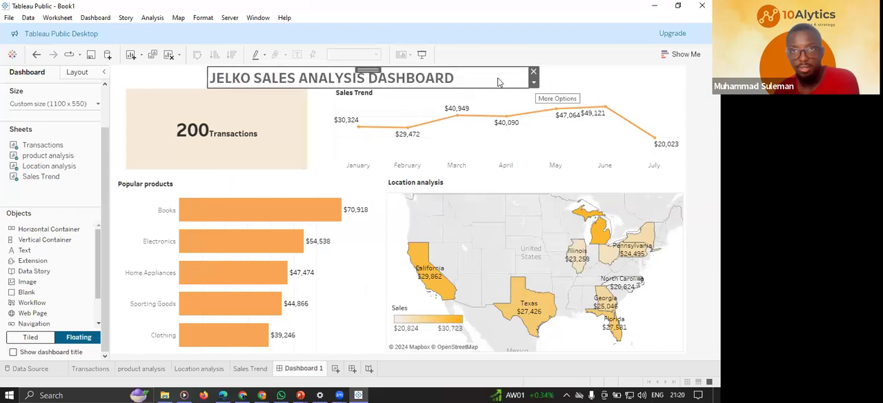
pyautogui.moveTo(446, 87); pyautogui.dragTo(412, 93)
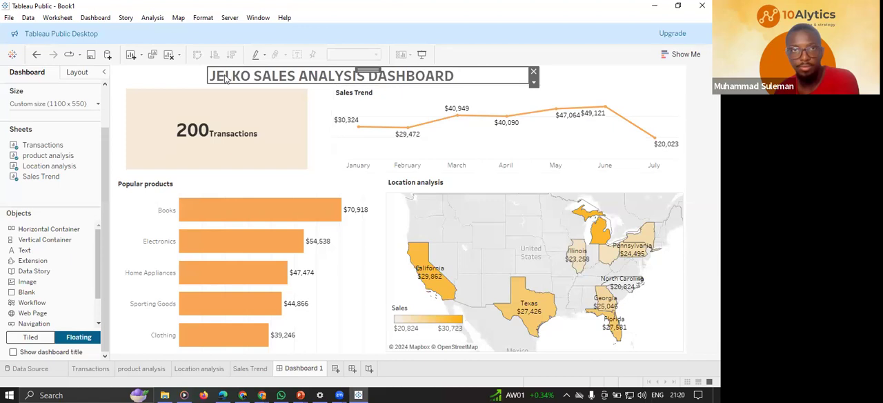
pyautogui.moveTo(205, 75); pyautogui.dragTo(182, 76)
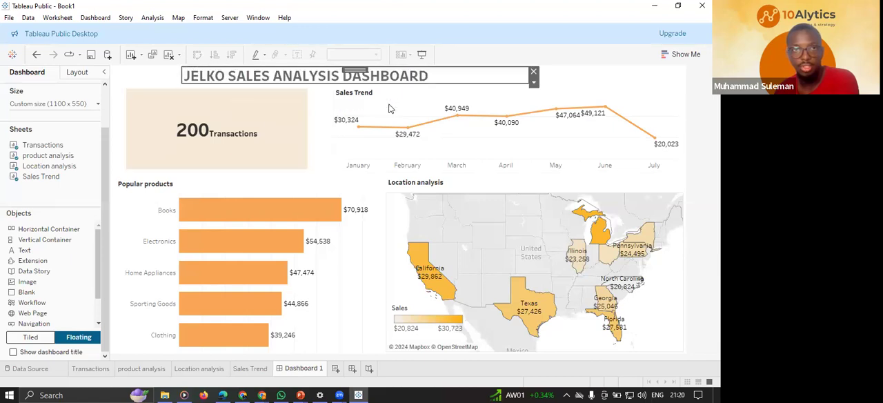
pyautogui.click(567, 72)
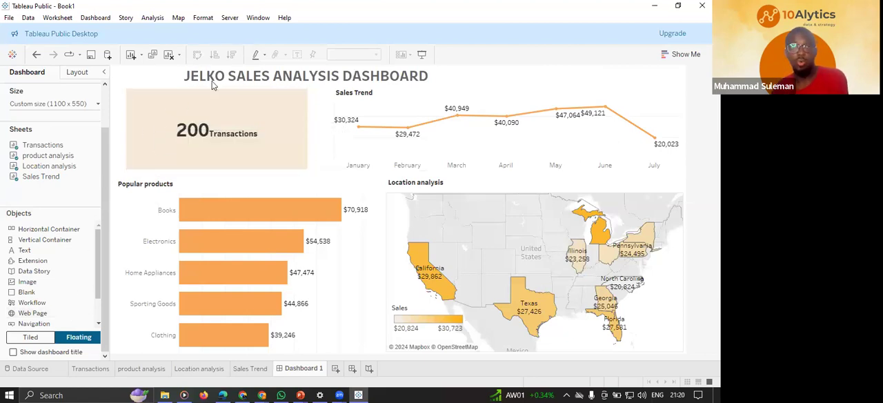
# Move the heading so it starts above the Transactions card's left edge and narrow its box to fit the text.
pyautogui.click(333, 75)
pyautogui.moveTo(345, 70); pyautogui.dragTo(291, 72)
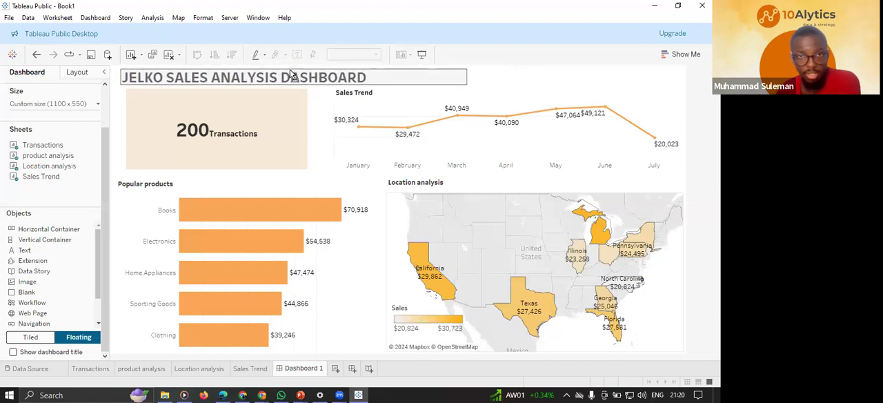
pyautogui.moveTo(467, 79); pyautogui.dragTo(391, 76)
pyautogui.click(412, 79)
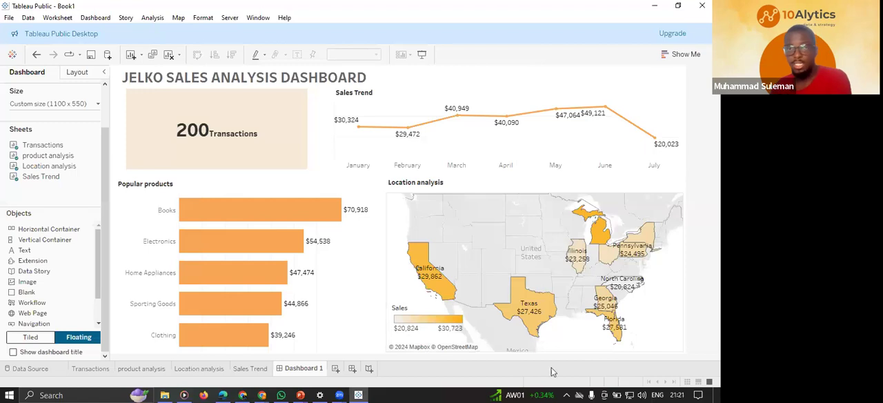
# Select the Books bar in Popular products to check whether the other charts respond, and clear the selection.
pyautogui.click(244, 218)
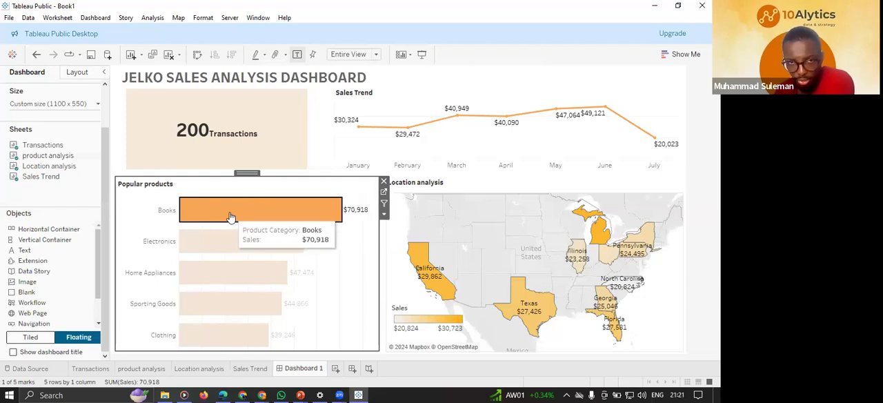
pyautogui.click(231, 217)
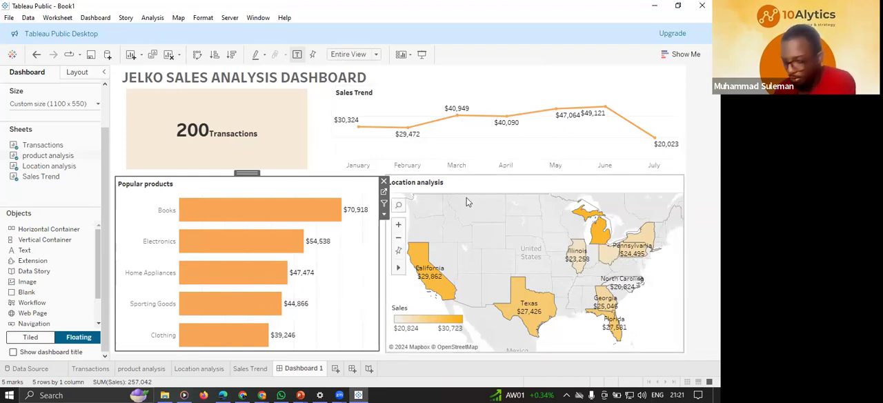
# Add a dashboard filter action across all four sheets that runs on Select and shows all values when the selection is cleared.
pyautogui.click(99, 19)
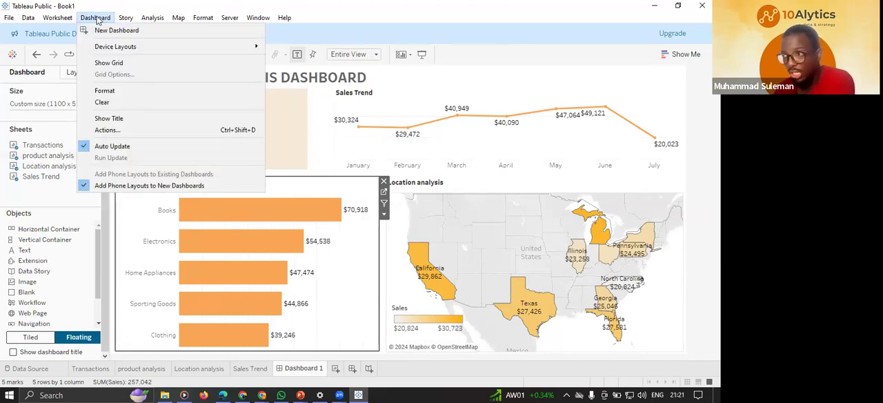
pyautogui.click(124, 129)
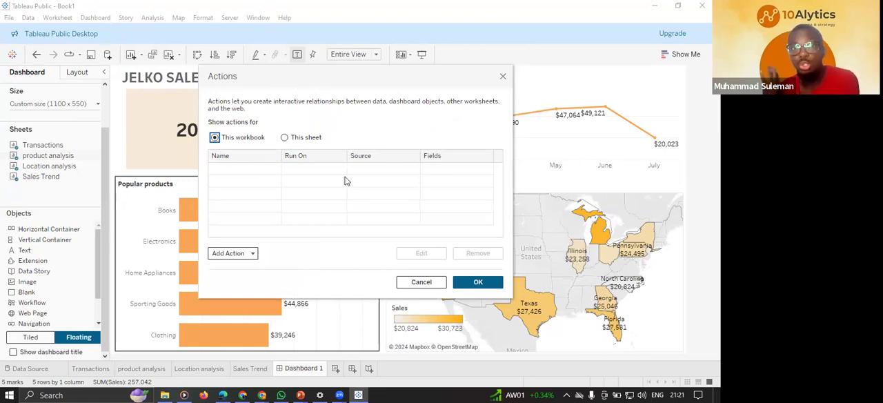
pyautogui.click(235, 253)
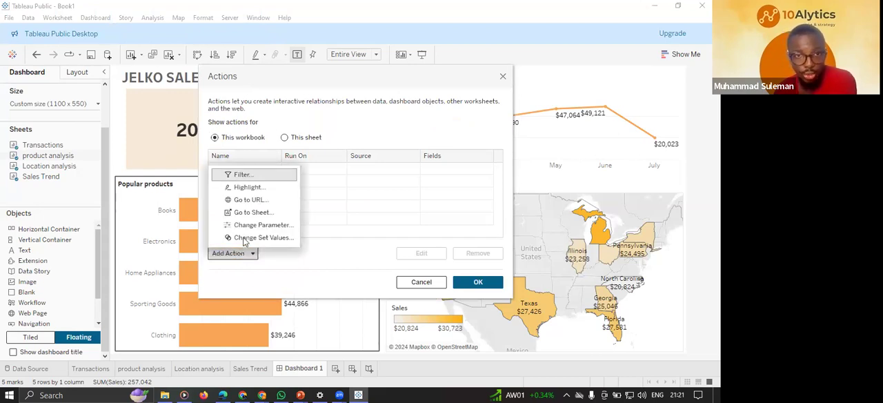
pyautogui.click(249, 177)
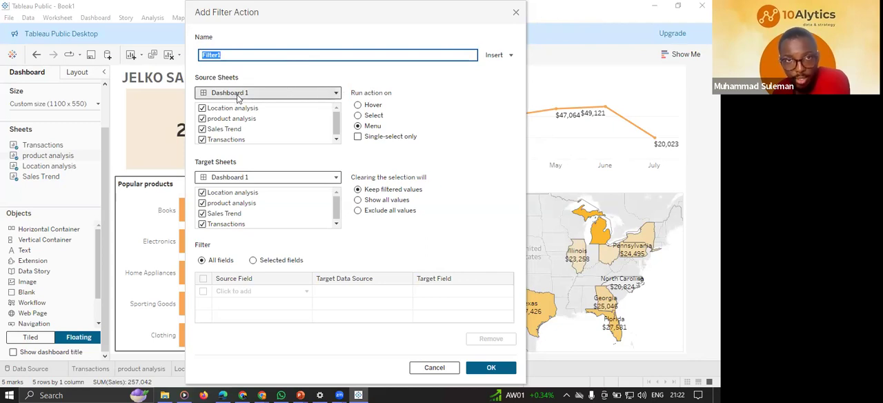
pyautogui.click(358, 115)
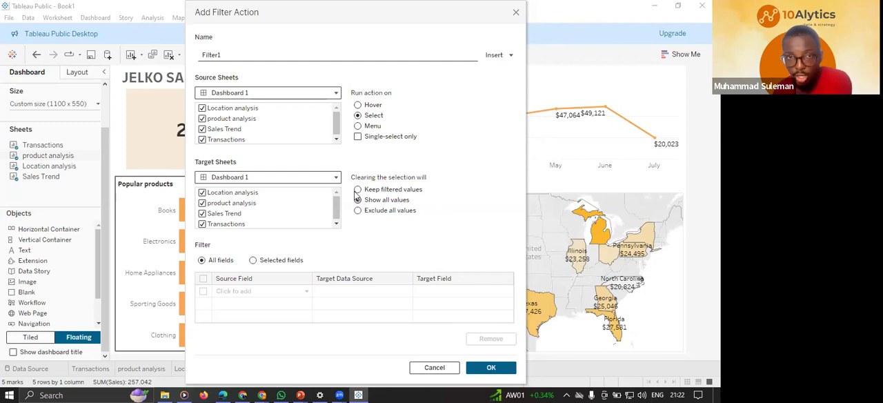
pyautogui.click(490, 370)
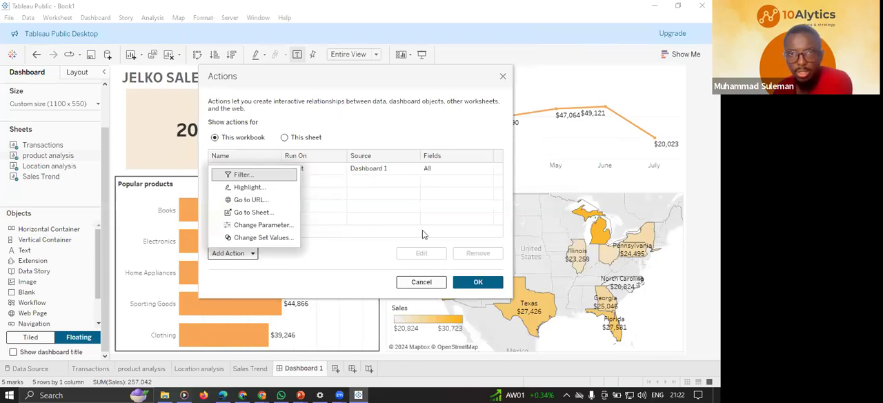
pyautogui.click(304, 261)
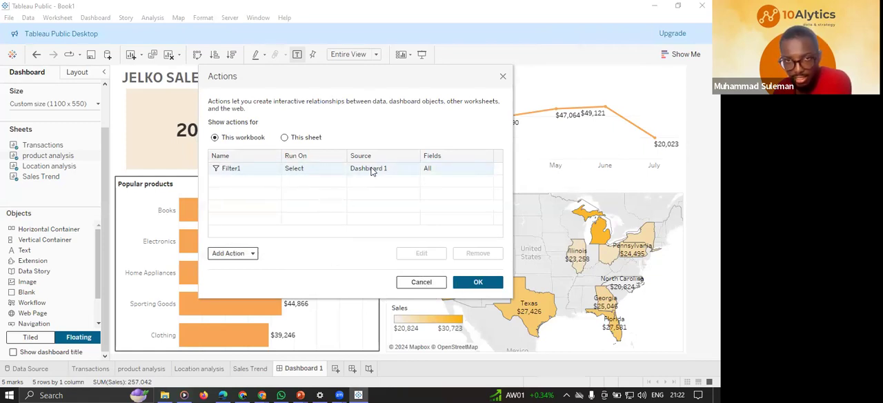
pyautogui.click(477, 280)
# Filter the dashboard by the Books bar and examine the transaction count, sales trend and location map.
pyautogui.moveTo(253, 215)
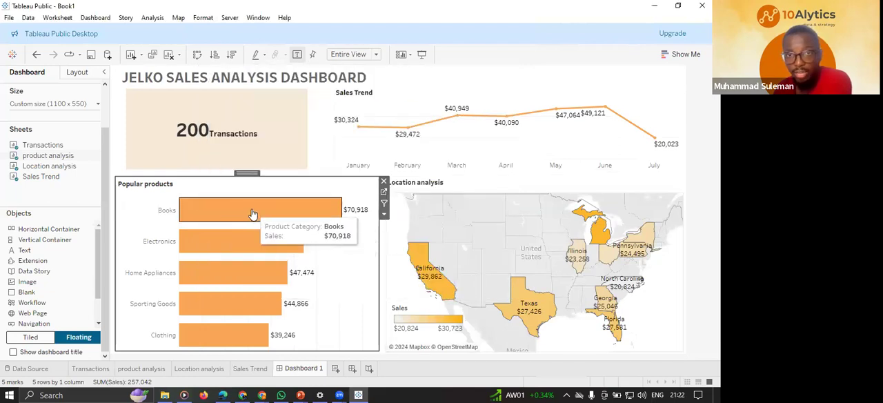
pyautogui.click(253, 213)
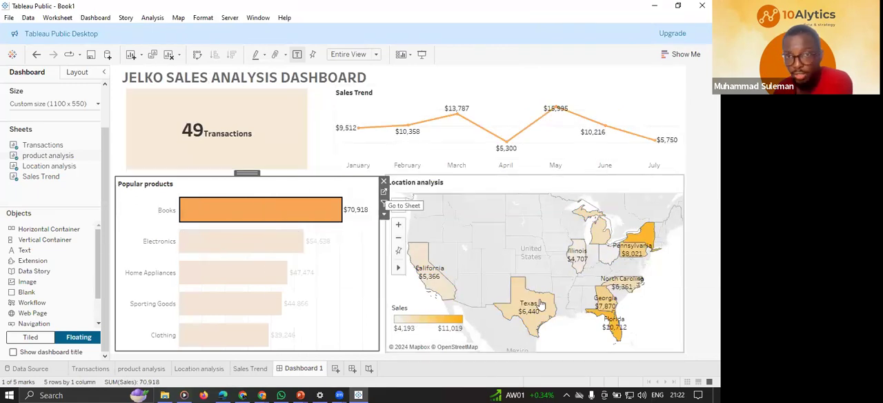
pyautogui.moveTo(203, 131)
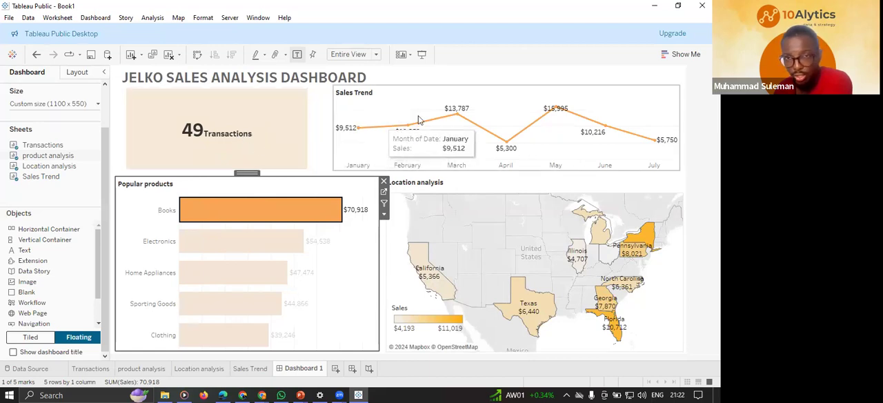
pyautogui.moveTo(522, 134)
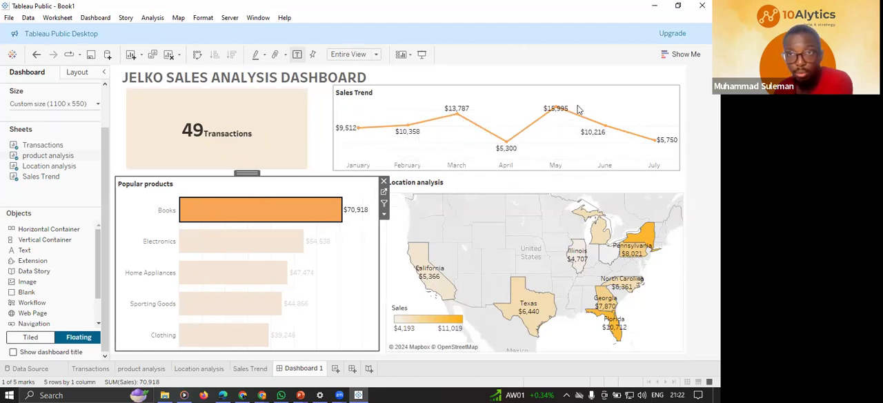
pyautogui.moveTo(301, 241)
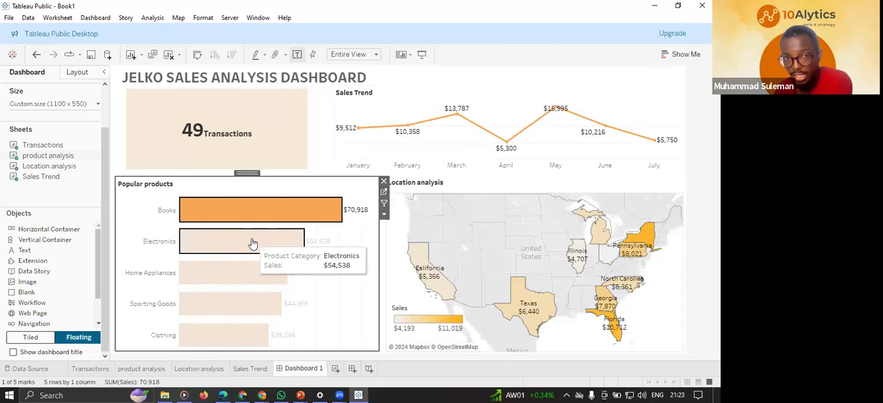
# Filter the dashboard by other product categories, including Electronics, Sporting Goods and Clothing, and compare the transaction card and trend.
pyautogui.click(252, 243)
pyautogui.moveTo(272, 153)
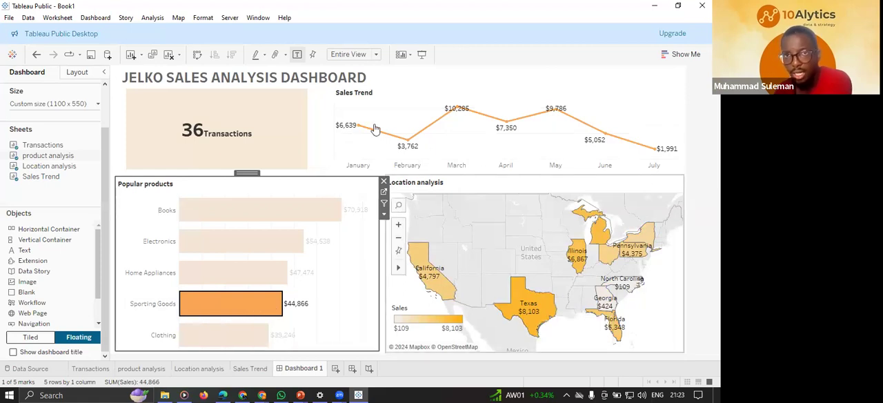
pyautogui.click(220, 337)
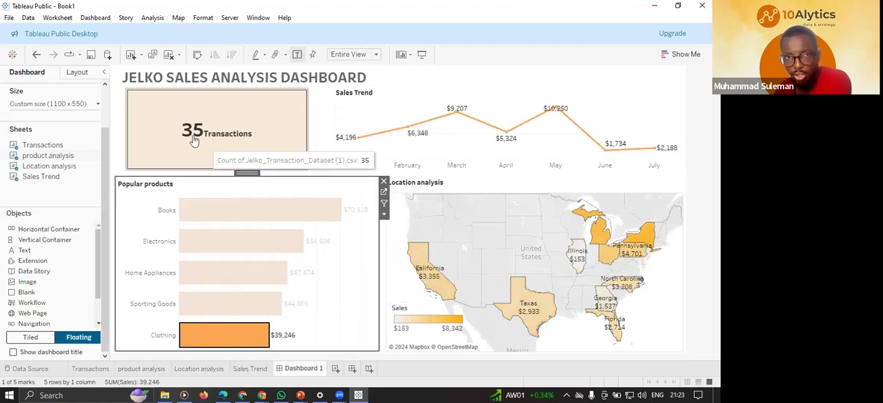
# Cycle the filter through Books, Electronics, Sporting Goods and Clothing, return to Books, and clear the selection to show all data.
pyautogui.click(263, 218)
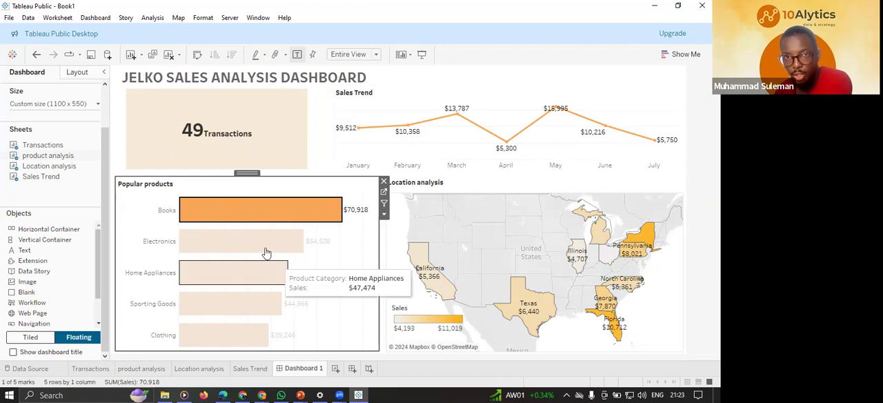
pyautogui.click(247, 275)
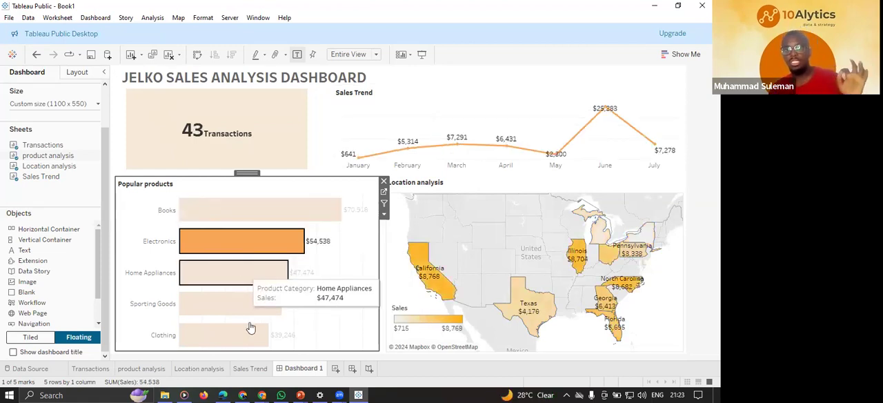
pyautogui.click(235, 303)
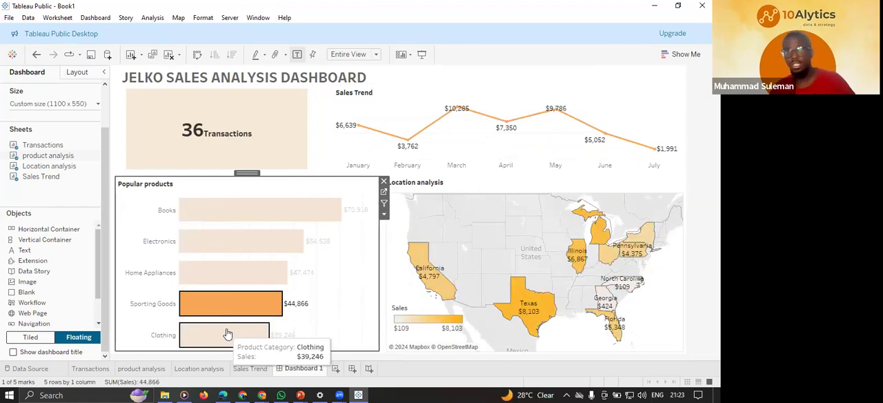
pyautogui.click(227, 334)
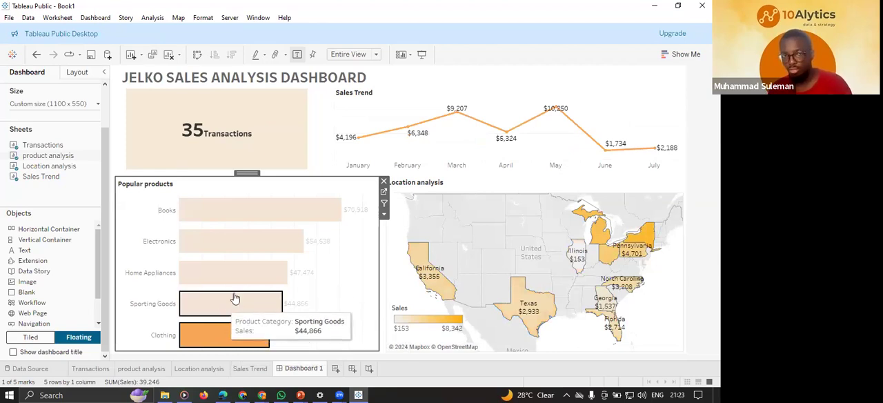
pyautogui.click(231, 301)
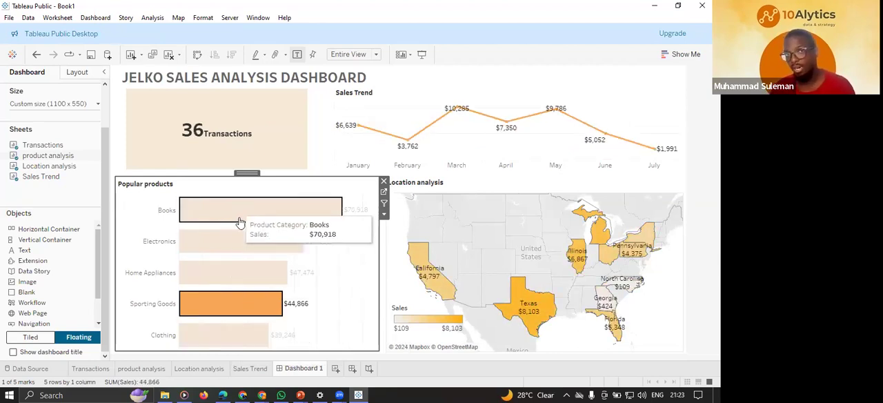
pyautogui.click(242, 218)
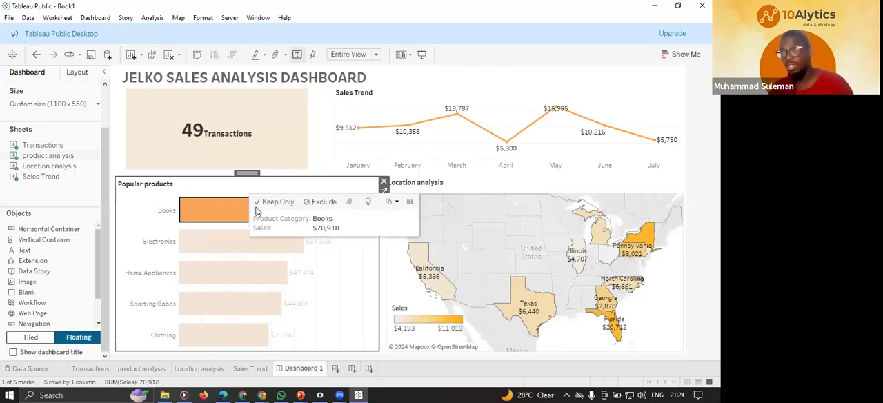
pyautogui.click(307, 294)
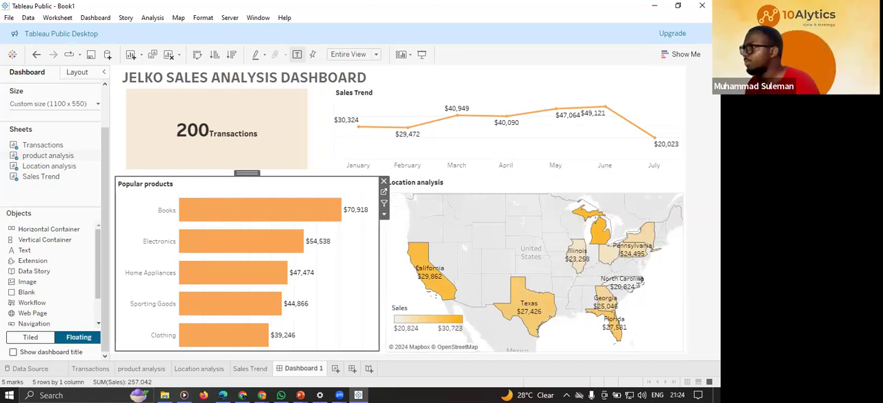
# Switch to the browser with the Slido live poll "How did you enjoy building the dashboard?".
pyautogui.hotkey('alt', 'Tab')
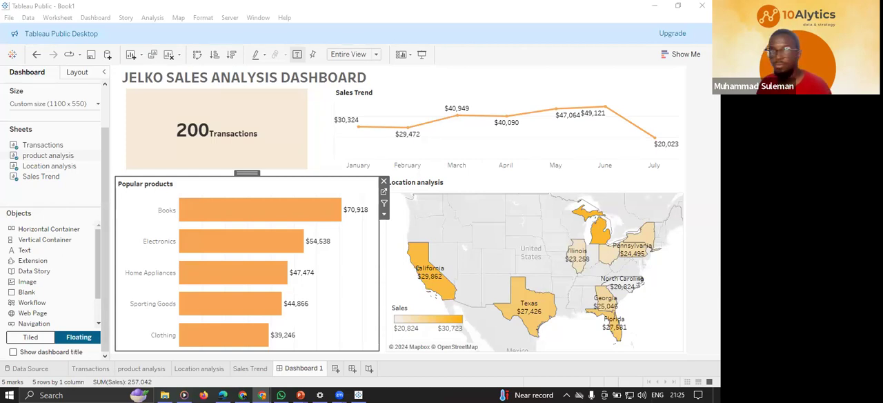
pyautogui.hotkey('alt', 'Tab')
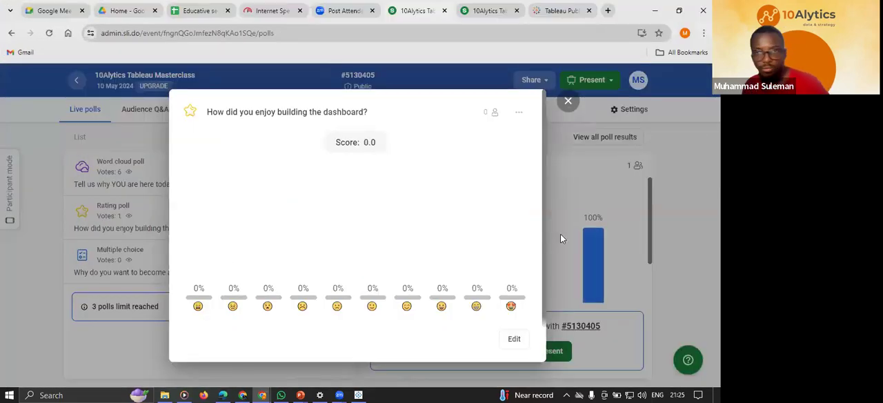
# Refresh the results view of the rating poll "How did you enjoy building the dashboard?", examine the votes, and close it.
pyautogui.click(562, 209)
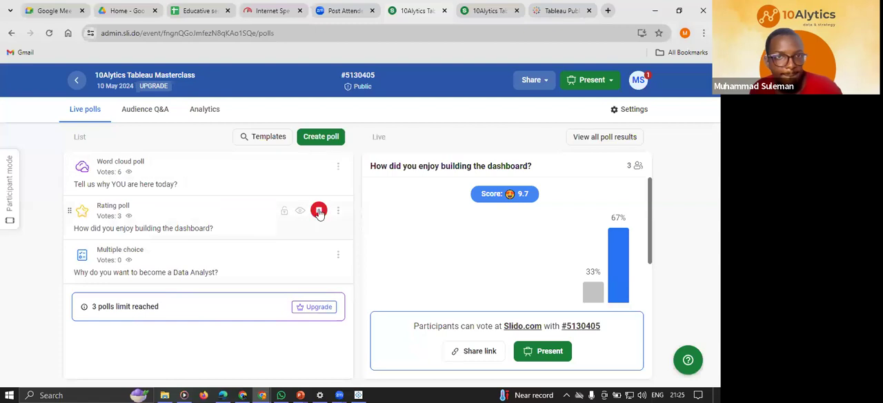
pyautogui.click(338, 216)
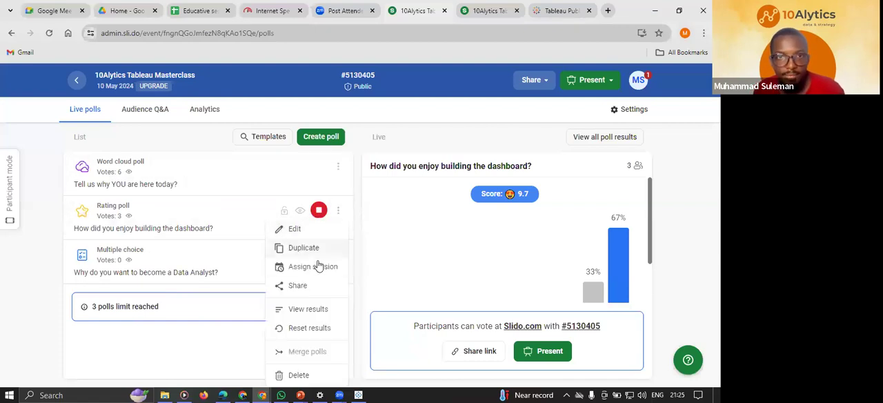
pyautogui.click(306, 316)
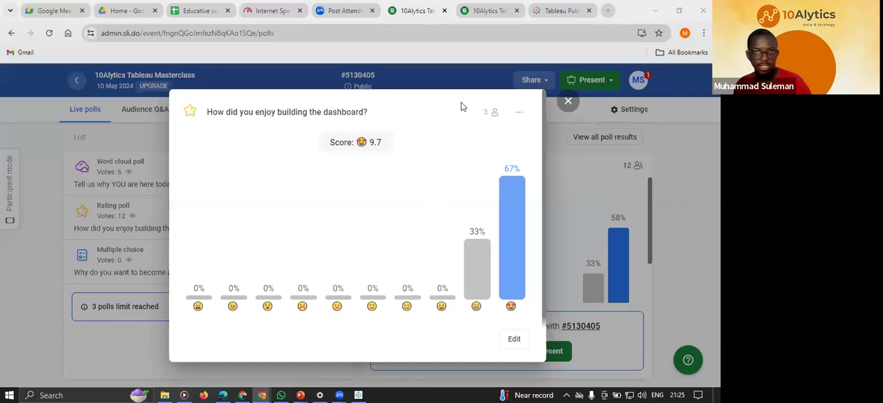
pyautogui.click(620, 187)
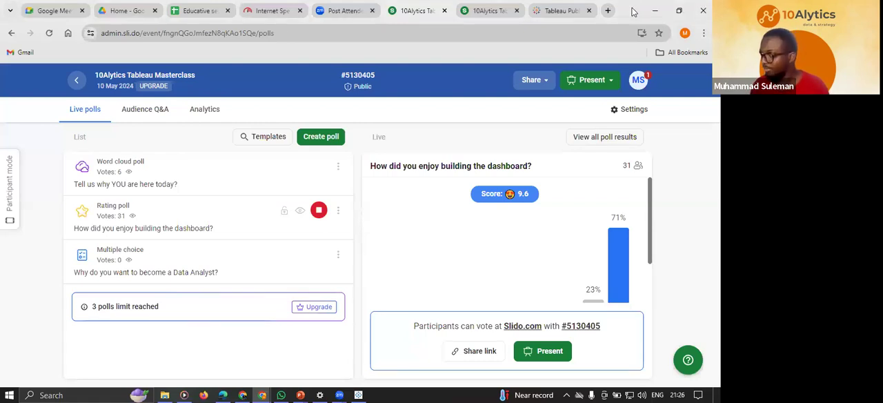
# Leave the browser for the Tableau dashboard, and switch to the PowerPoint presentation "A beginners guide to Tableau Dashboard".
pyautogui.click(655, 10)
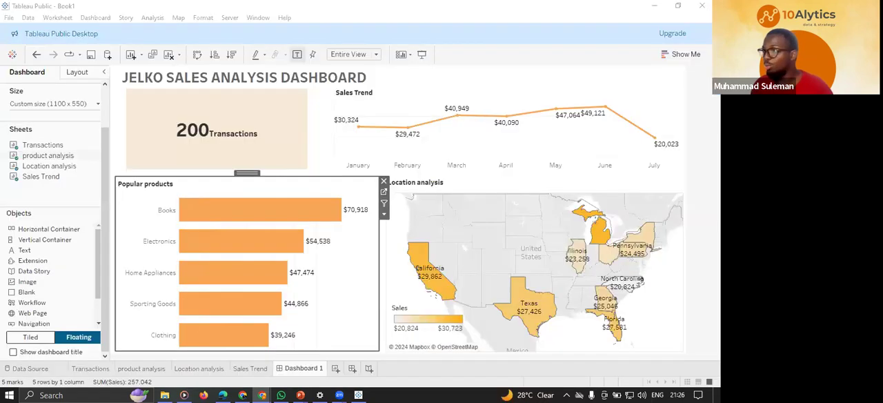
pyautogui.click(465, 23)
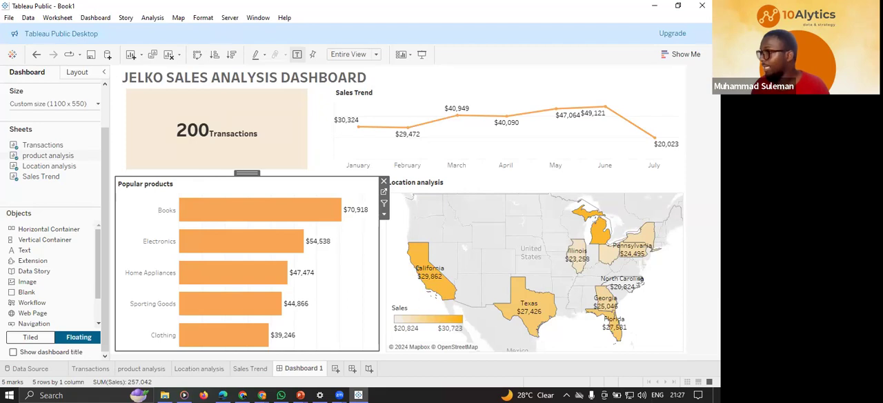
pyautogui.hotkey('alt', 'Tab')
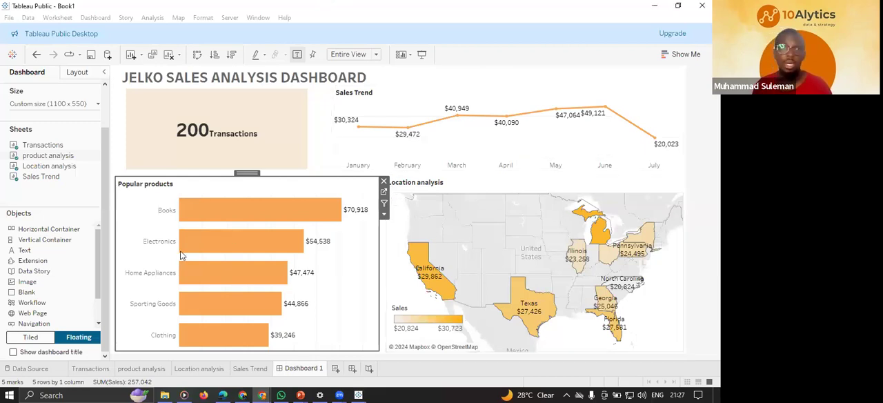
pyautogui.hotkey('alt', 'Tab')
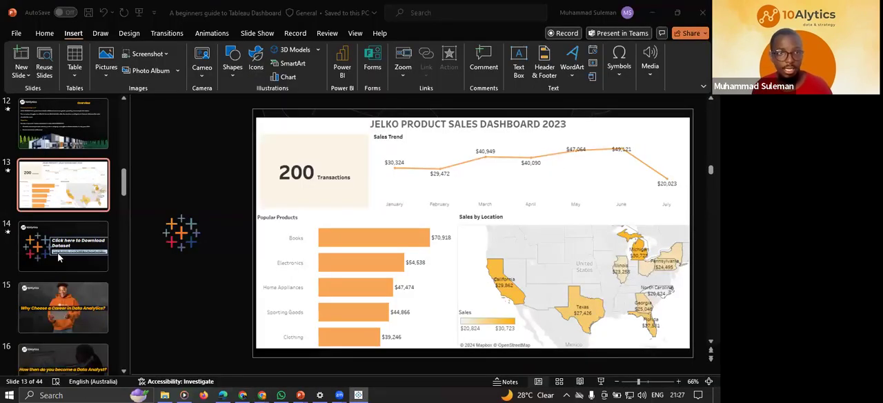
# Start the slide show from slide 13, the Jelko product sales dashboard, and adjust the show's display settings.
pyautogui.scroll(3, 58, 256)
pyautogui.scroll(-2, 58, 257)
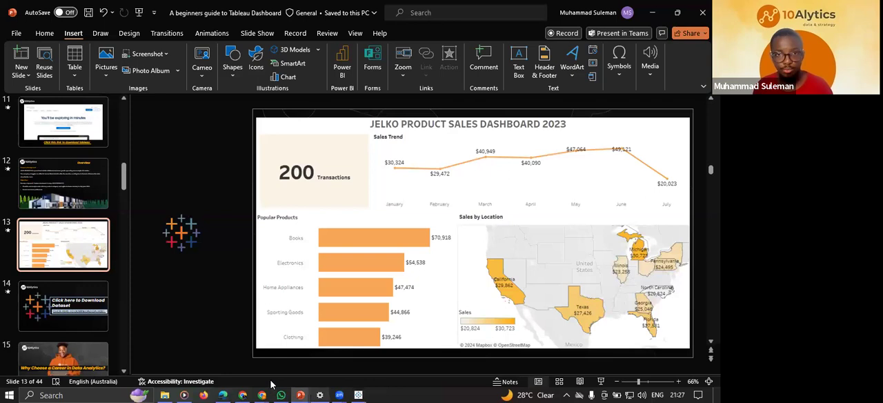
pyautogui.click(601, 380)
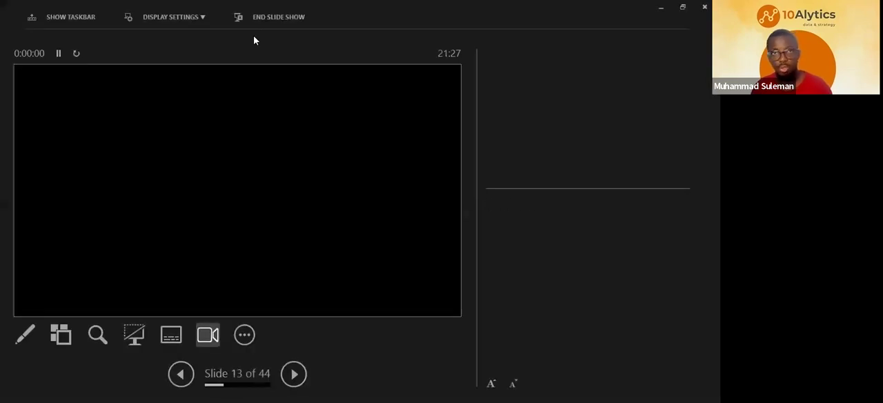
pyautogui.click(201, 18)
pyautogui.click(165, 39)
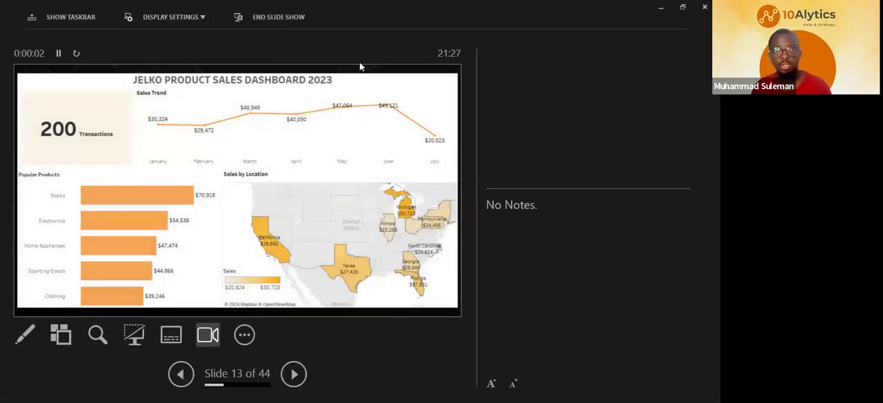